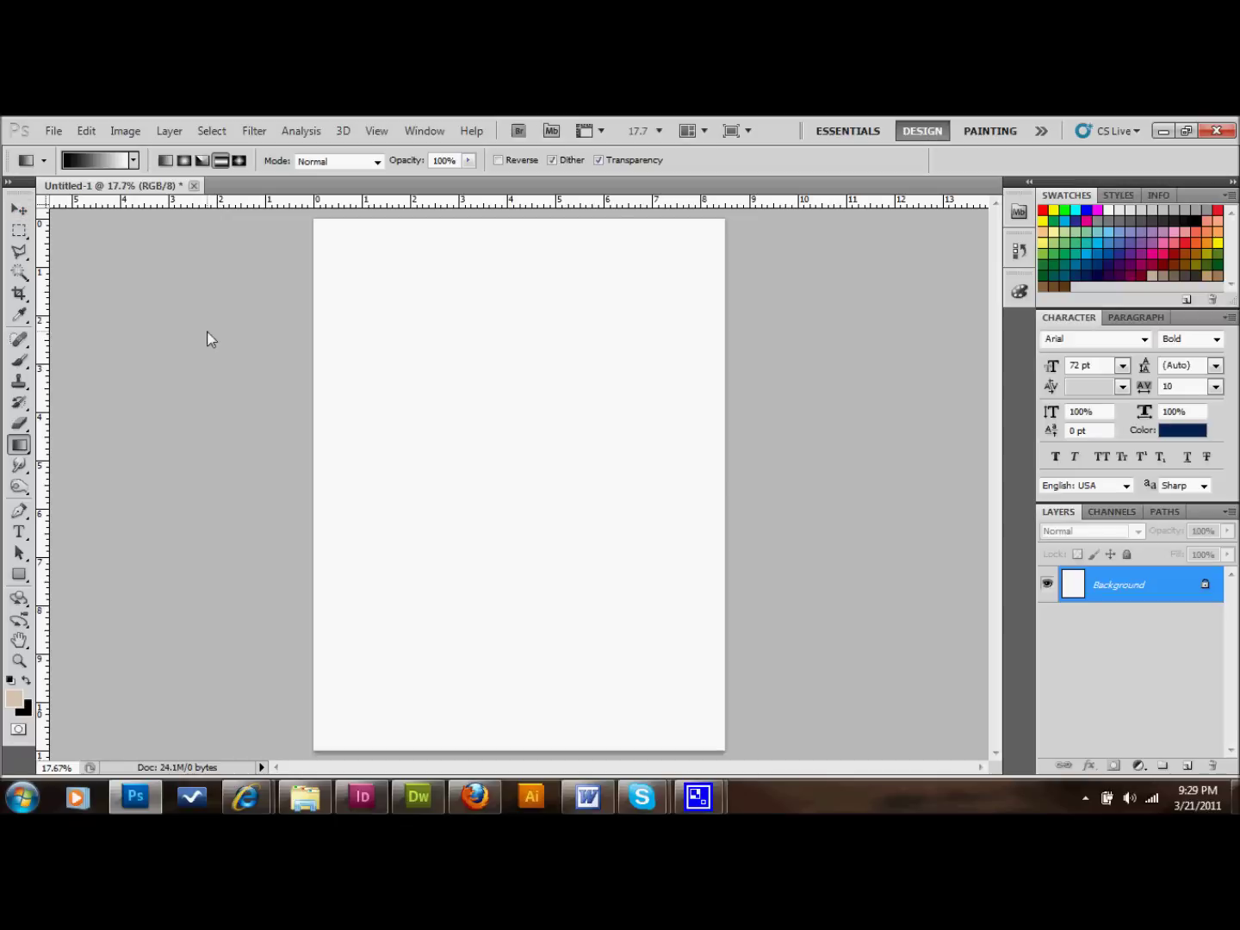
- Dismiss the Adobe AIR update prompt, add empty Layer 1, hide the Background, and choose the Gradient Tool
{"action": "left_click", "coordinate": [19, 209]}
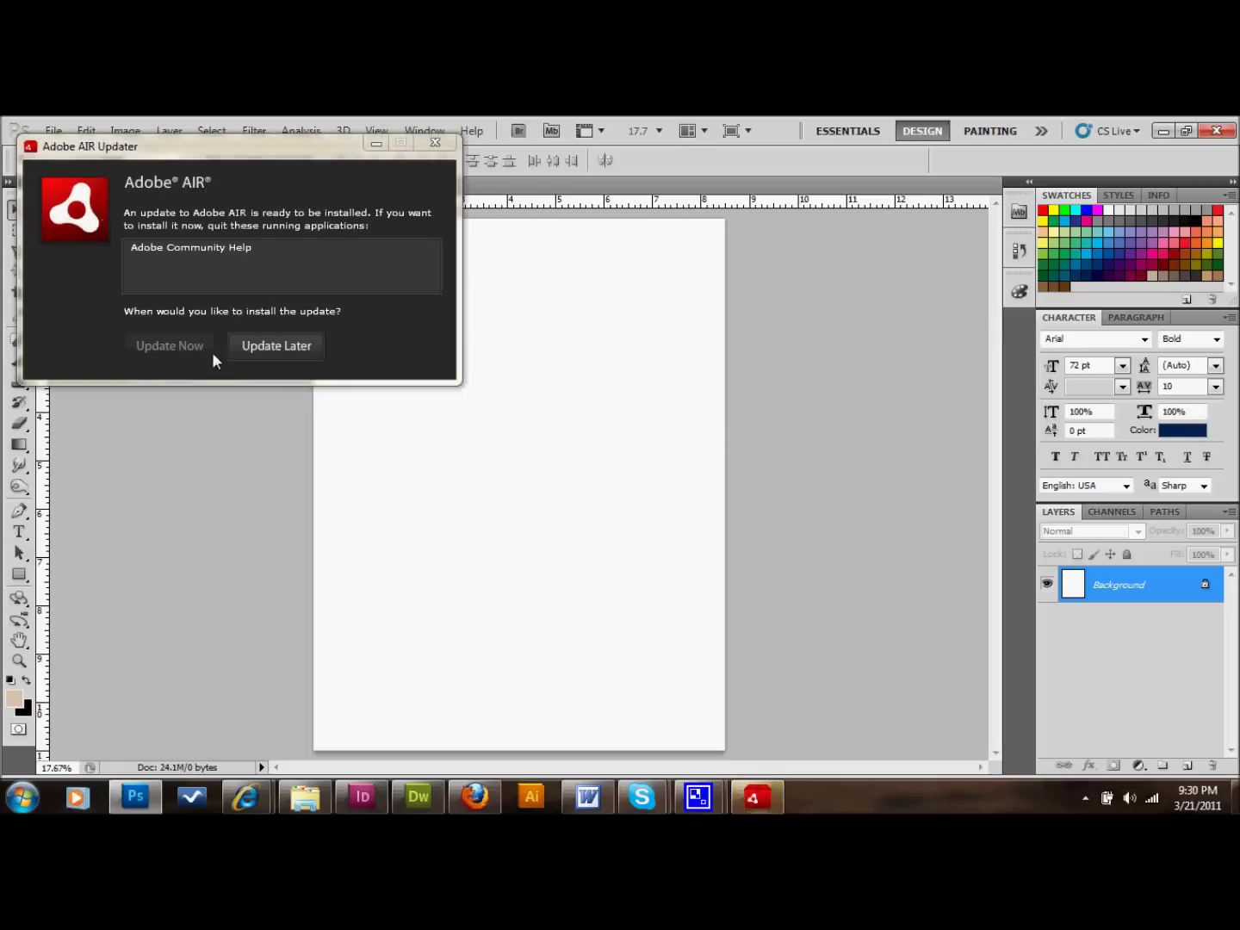
{"action": "left_click", "coordinate": [433, 144]}
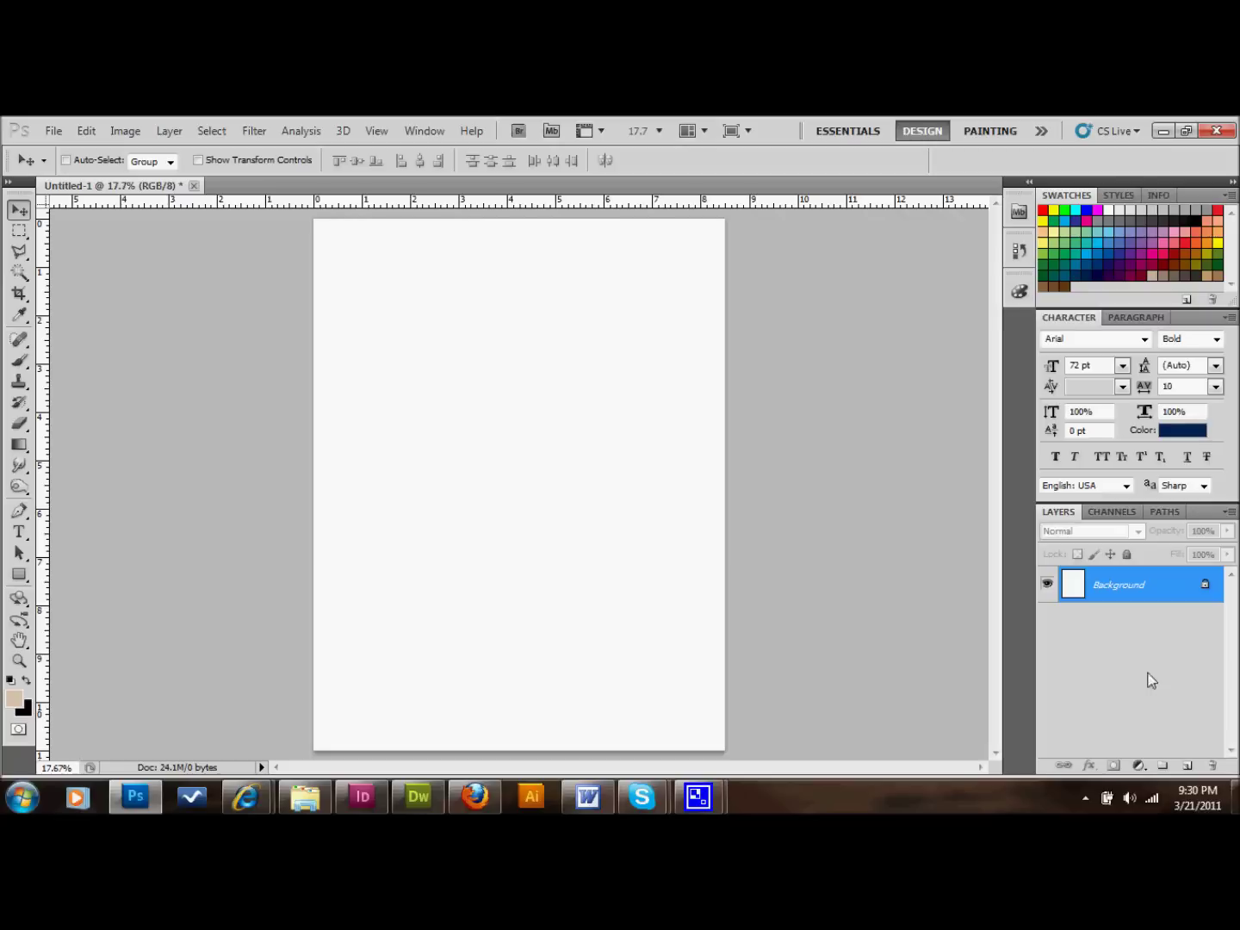
{"action": "left_click", "coordinate": [1189, 766]}
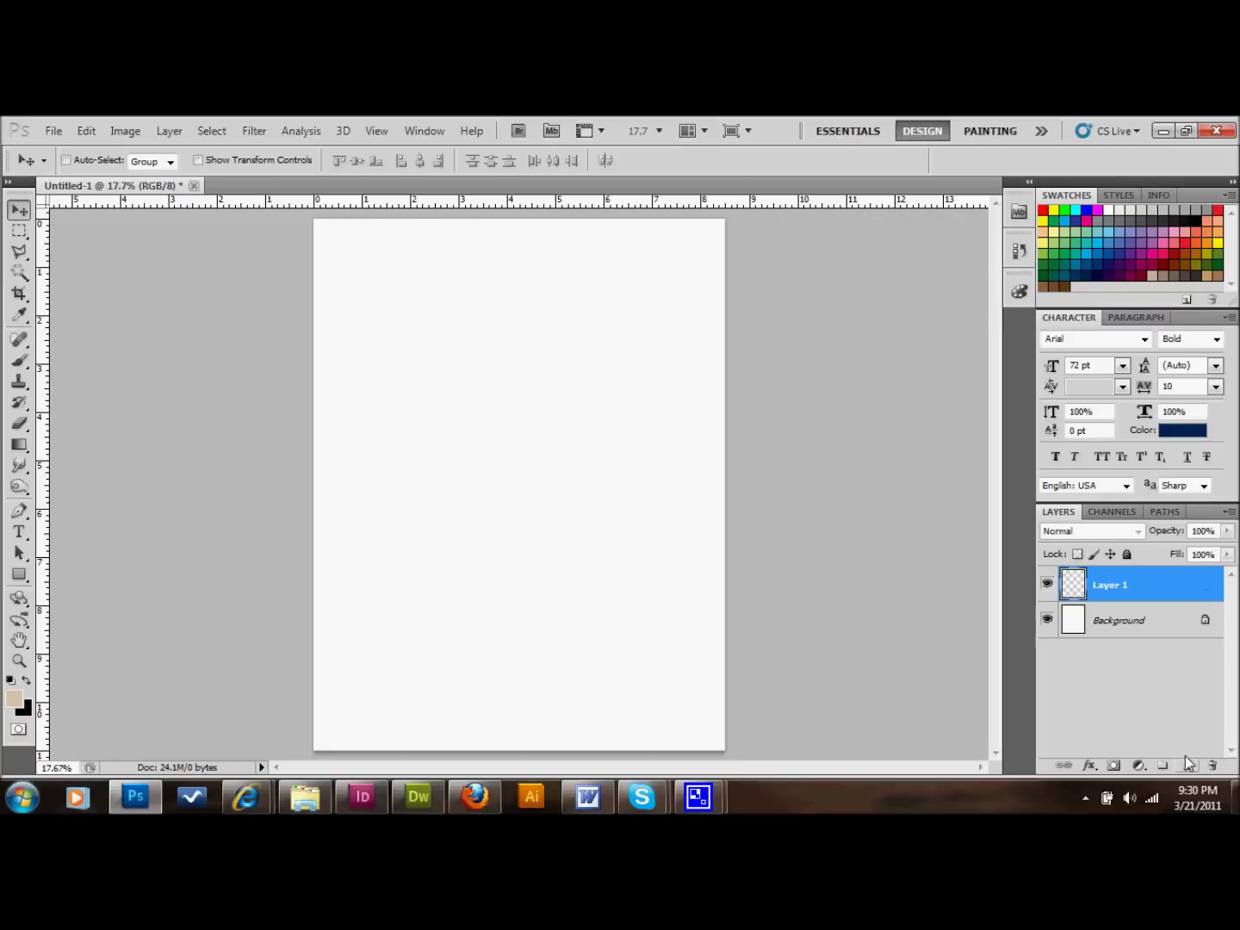
{"action": "left_click", "coordinate": [1047, 619]}
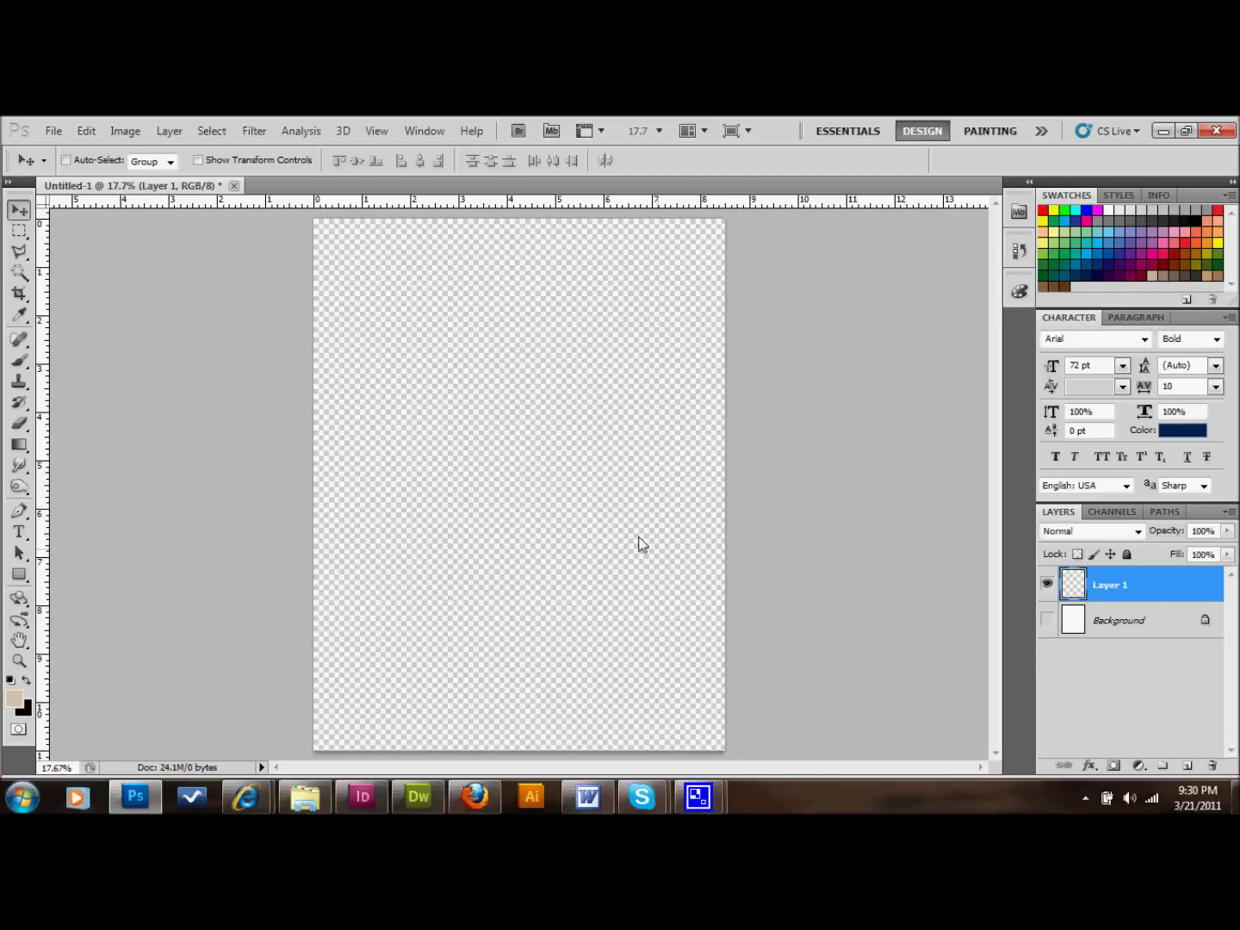
{"action": "left_click", "coordinate": [21, 448]}
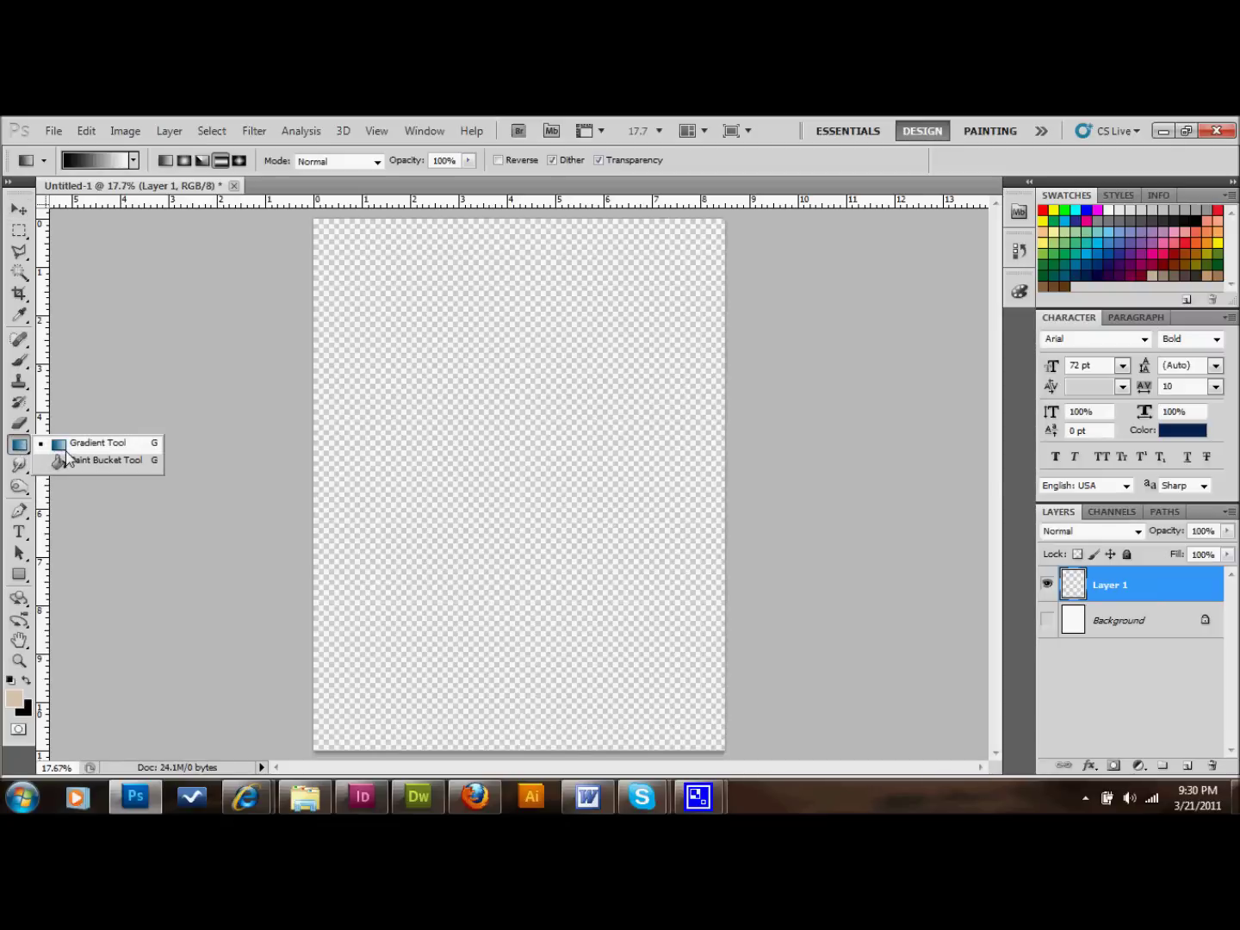
{"action": "left_click", "coordinate": [65, 451]}
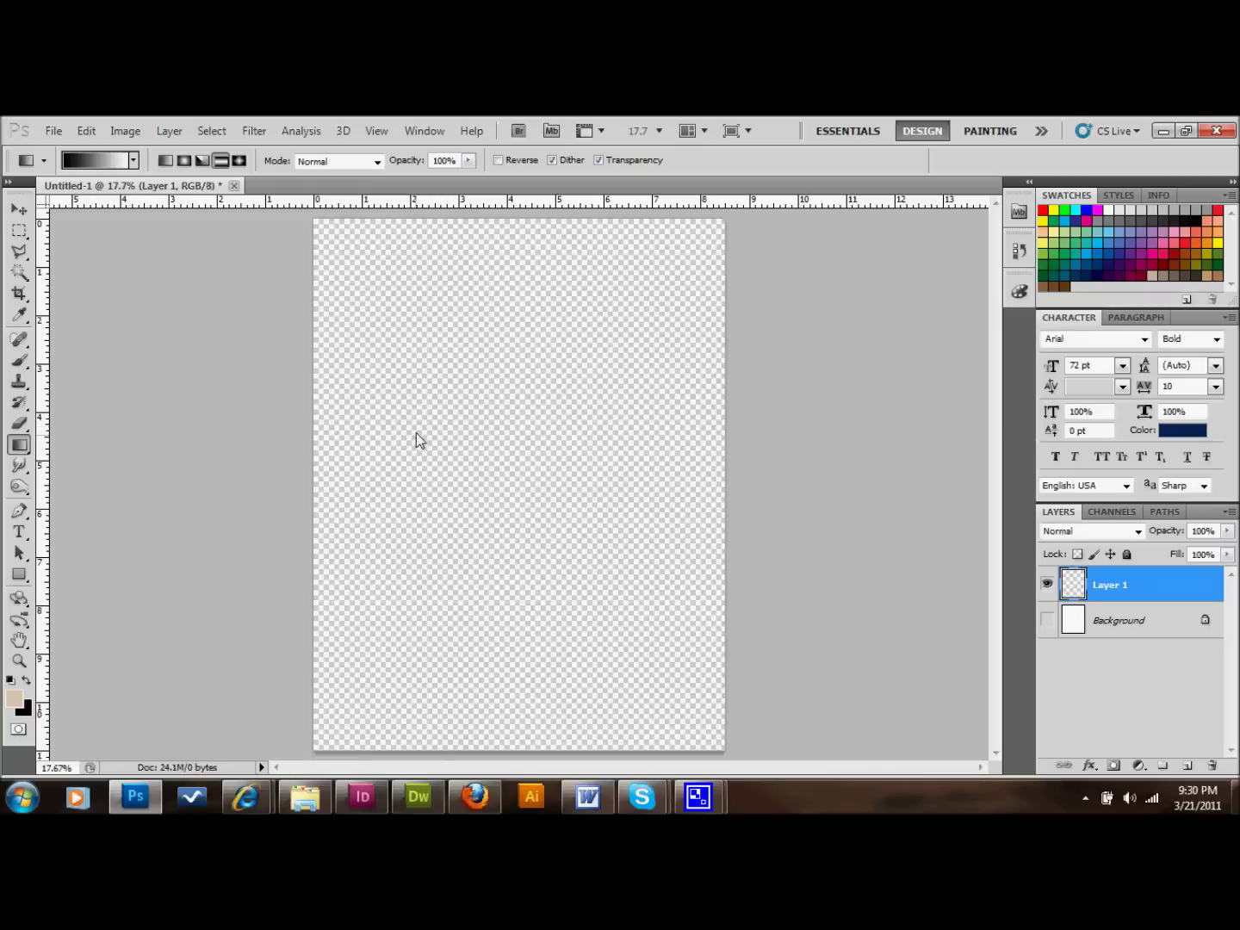
- Draw a reflected black-to-white gradient on Layer 1, forming a dark vertical band near the page centre
{"action": "left_click", "coordinate": [221, 159]}
{"action": "left_click_drag", "start_coordinate": [430, 480], "coordinate": [558, 479]}
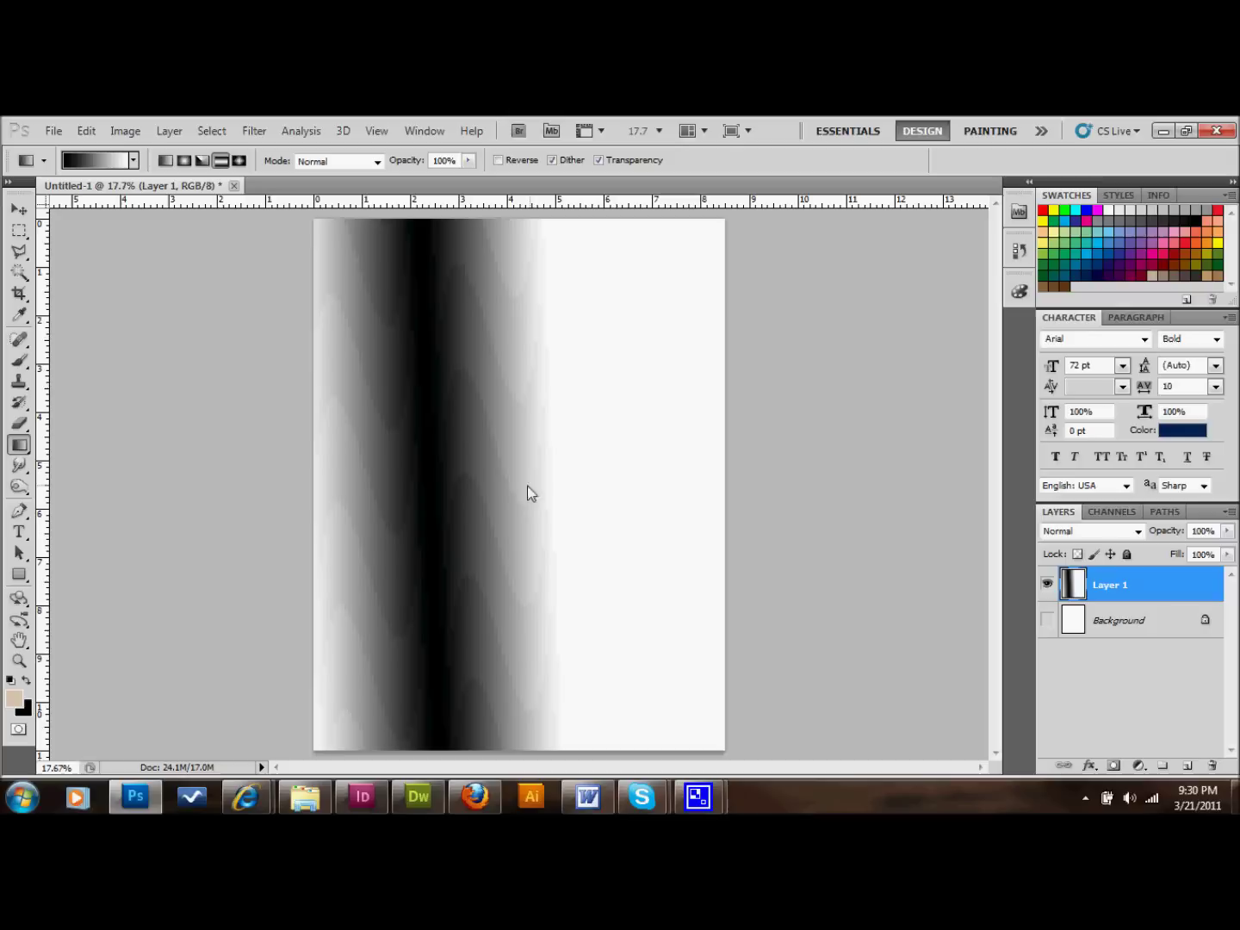
{"action": "left_click_drag", "start_coordinate": [485, 485], "coordinate": [591, 479]}
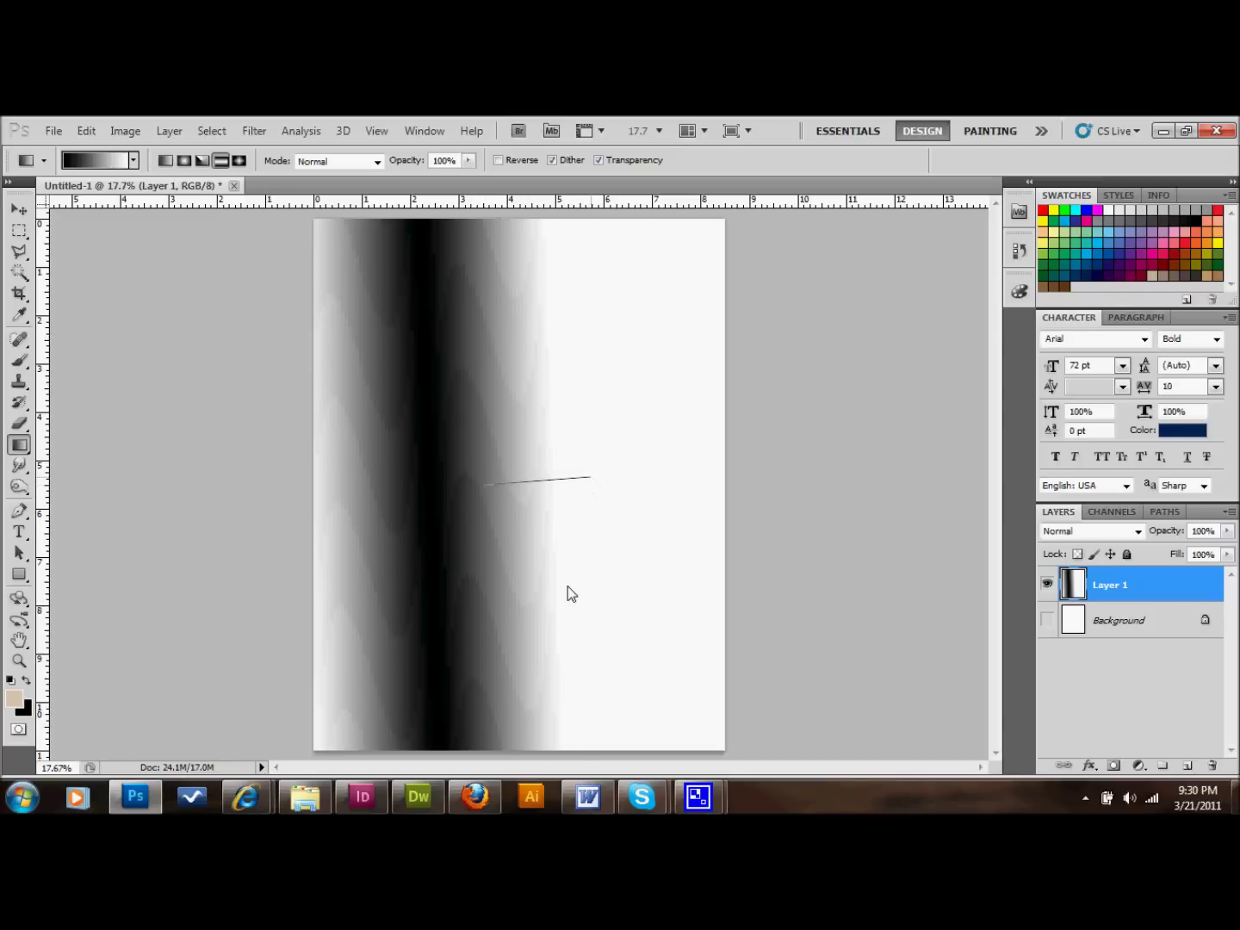
{"action": "left_click_drag", "start_coordinate": [569, 594], "coordinate": [565, 591]}
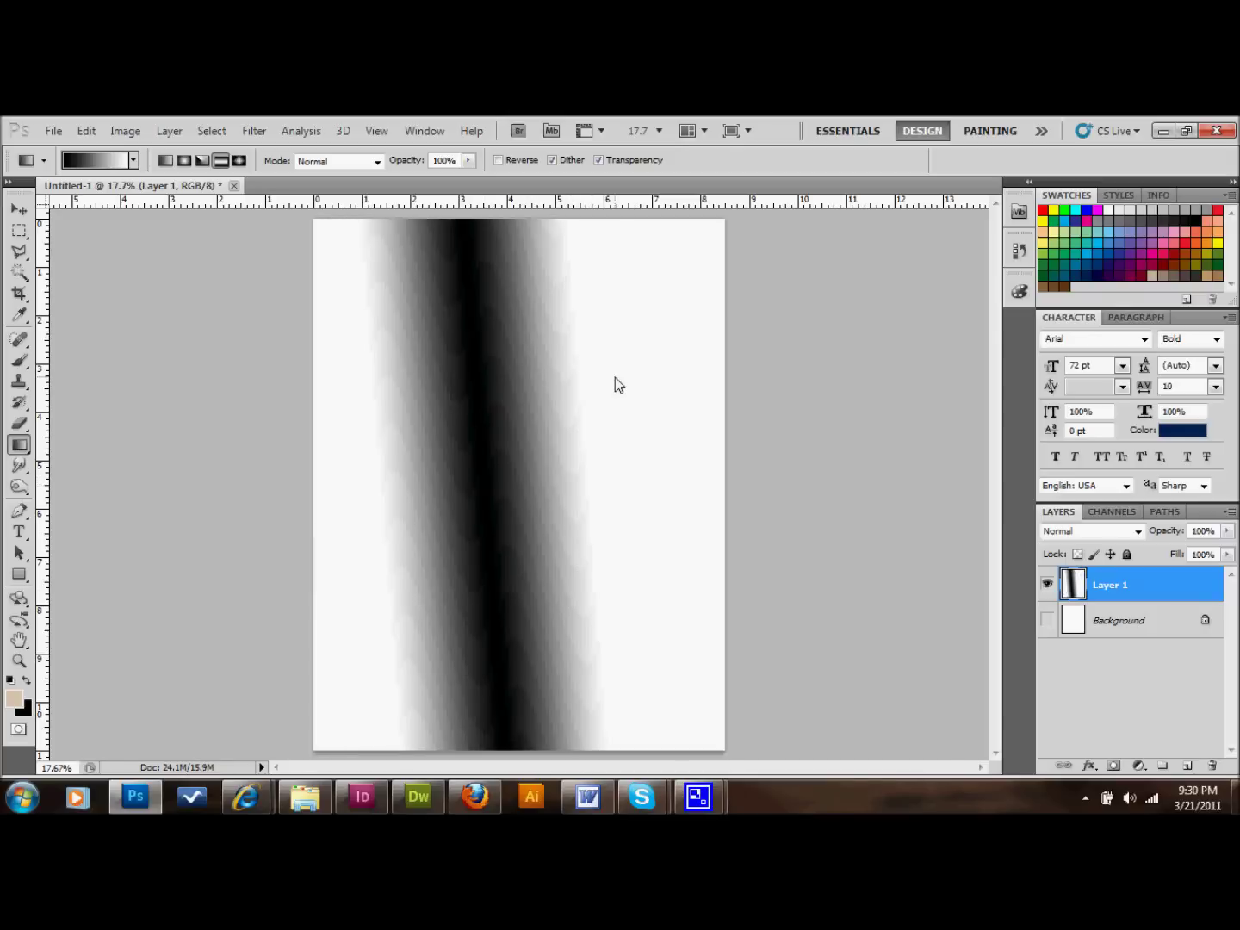
{"action": "left_click", "coordinate": [254, 131]}
- Apply Difference Clouds to Layer 1, then Invert it into a pale blue streak between brown clouds
{"action": "mouse_move", "coordinate": [346, 385]}
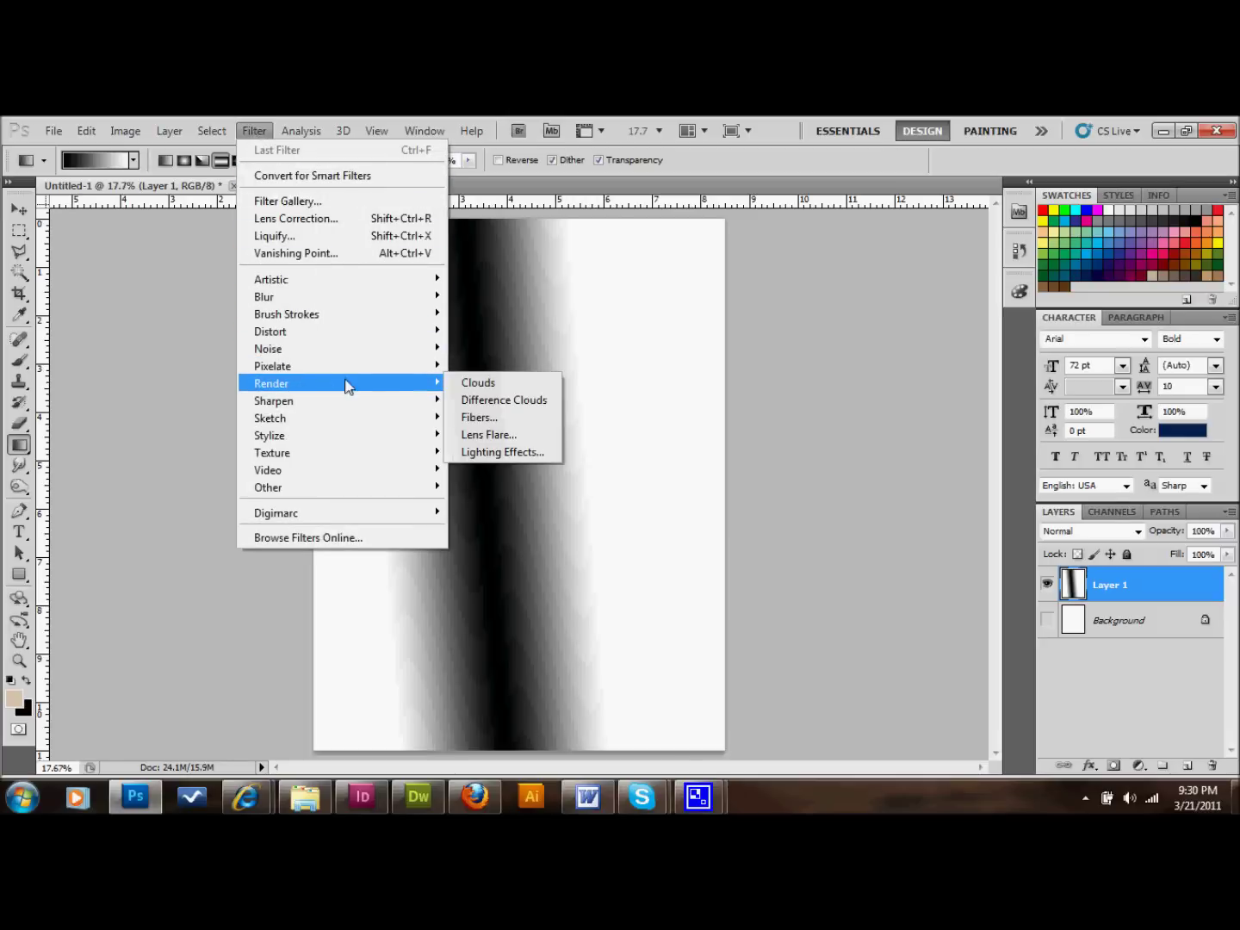
{"action": "left_click", "coordinate": [488, 402]}
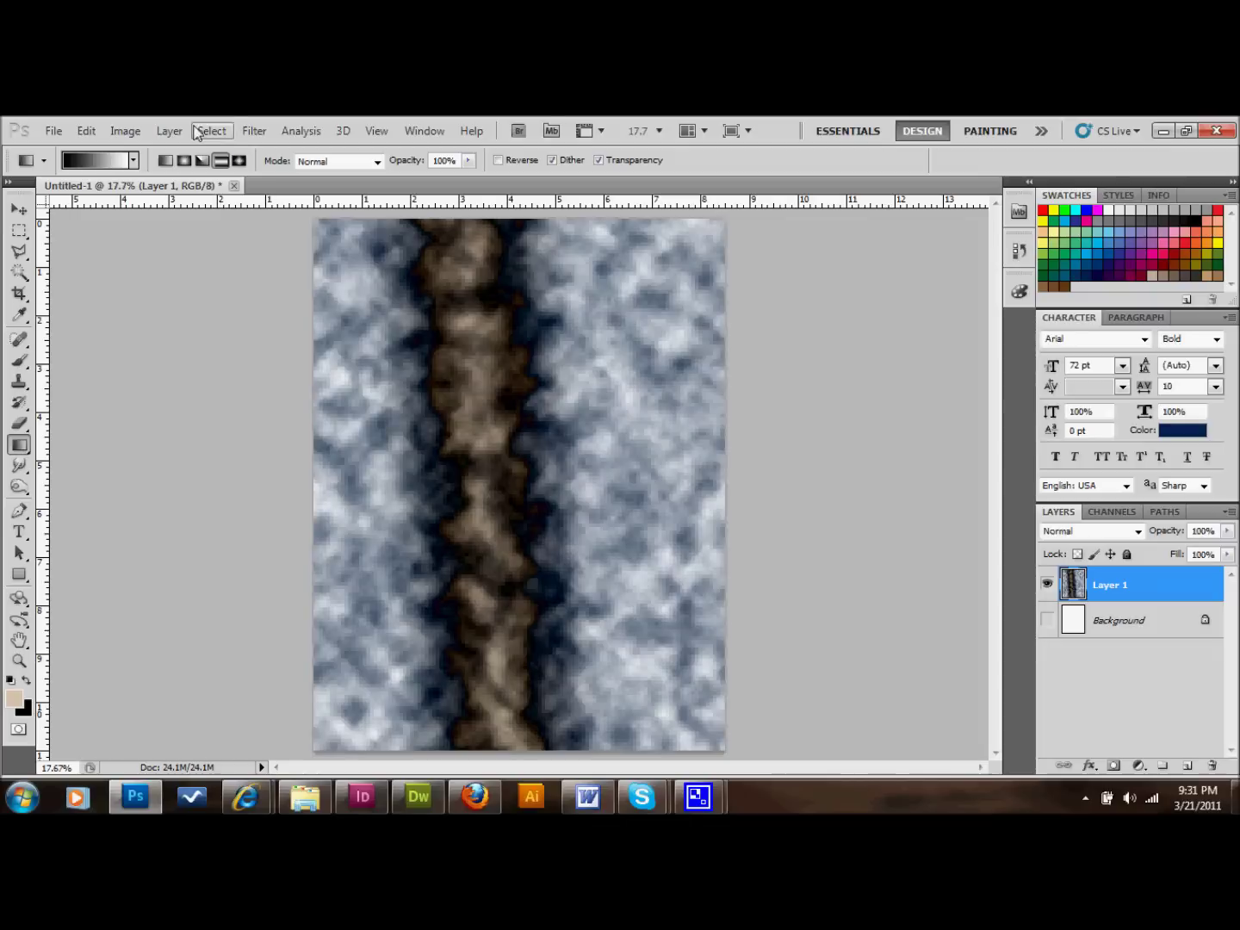
{"action": "left_click", "coordinate": [127, 135]}
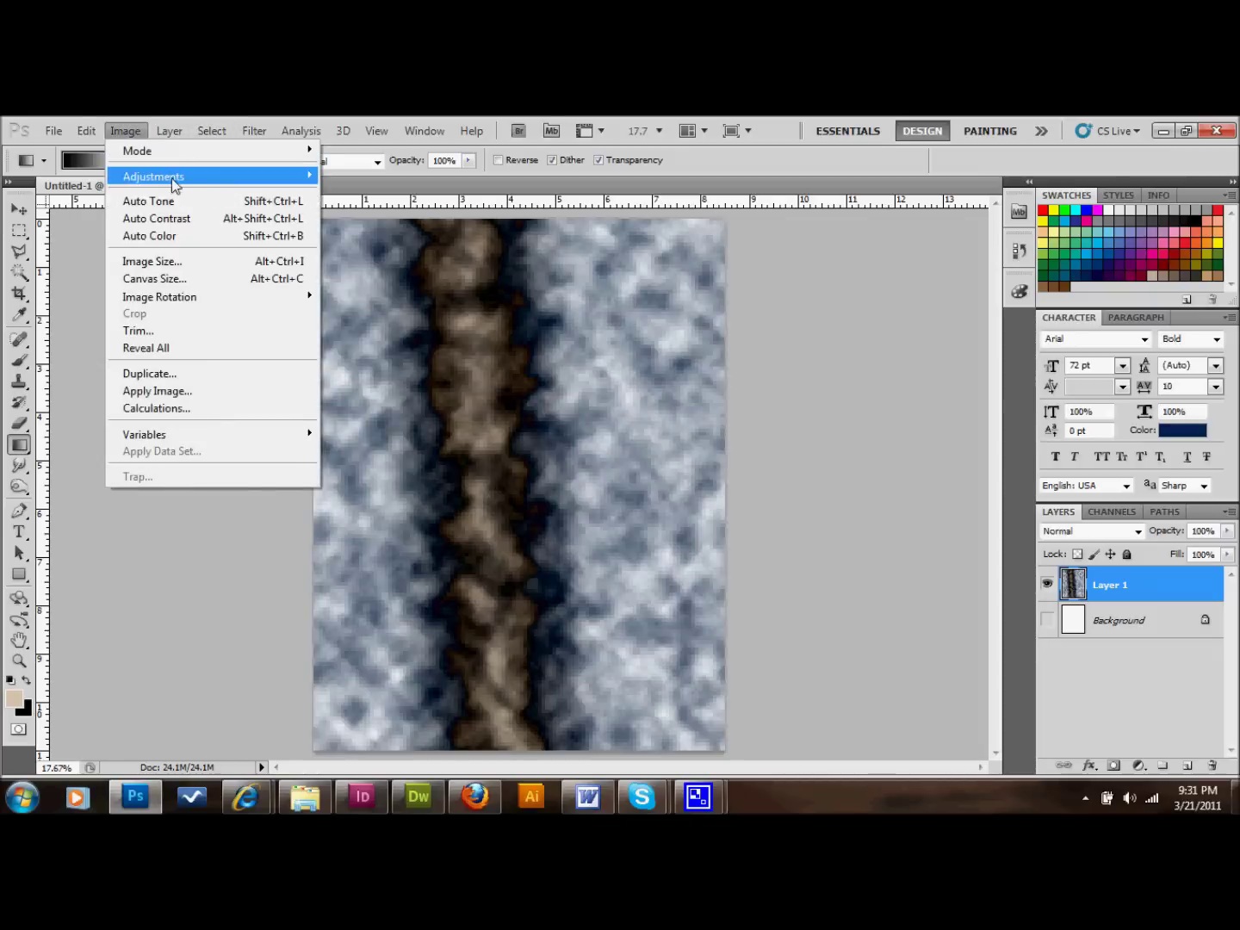
{"action": "mouse_move", "coordinate": [171, 177]}
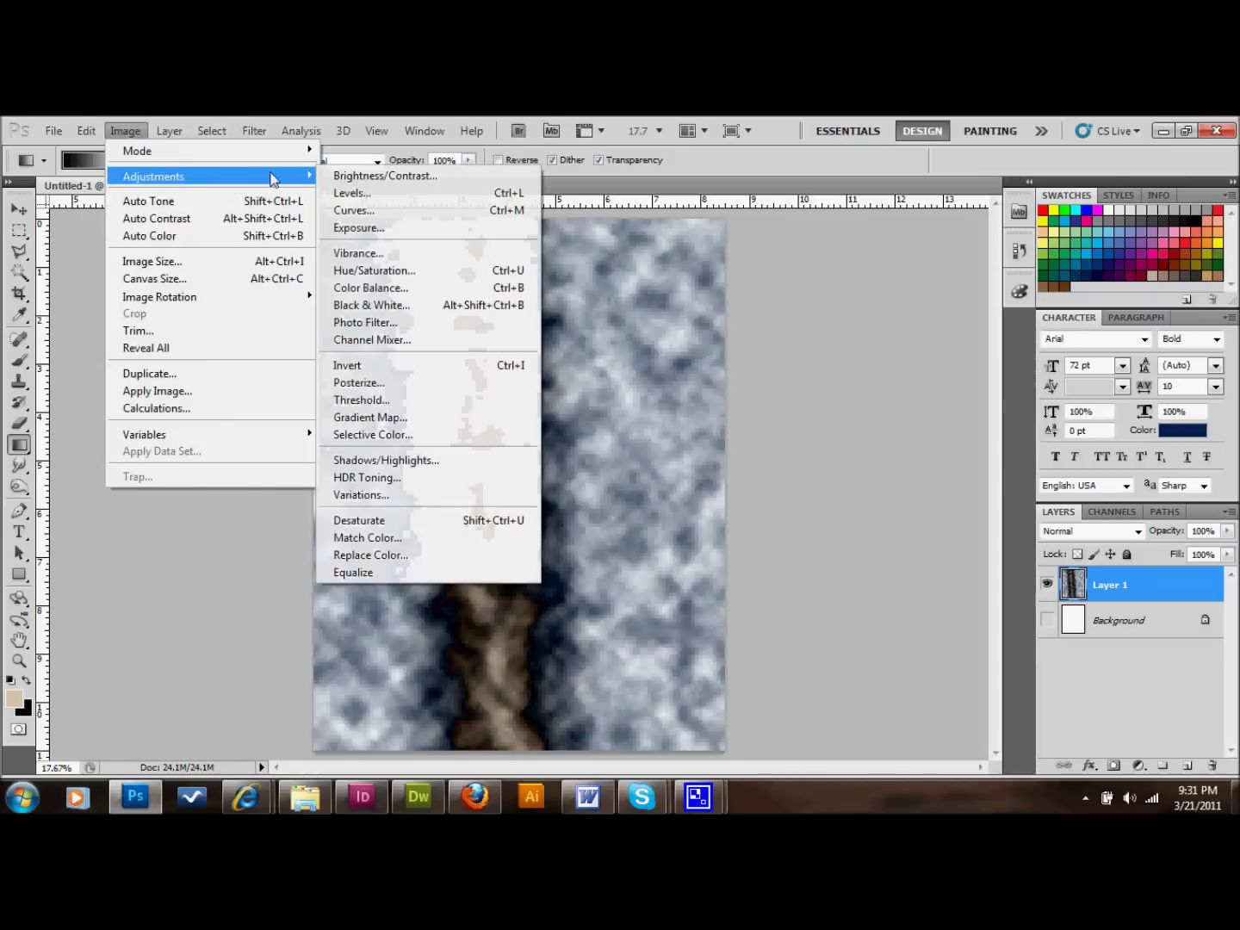
{"action": "left_click", "coordinate": [357, 371]}
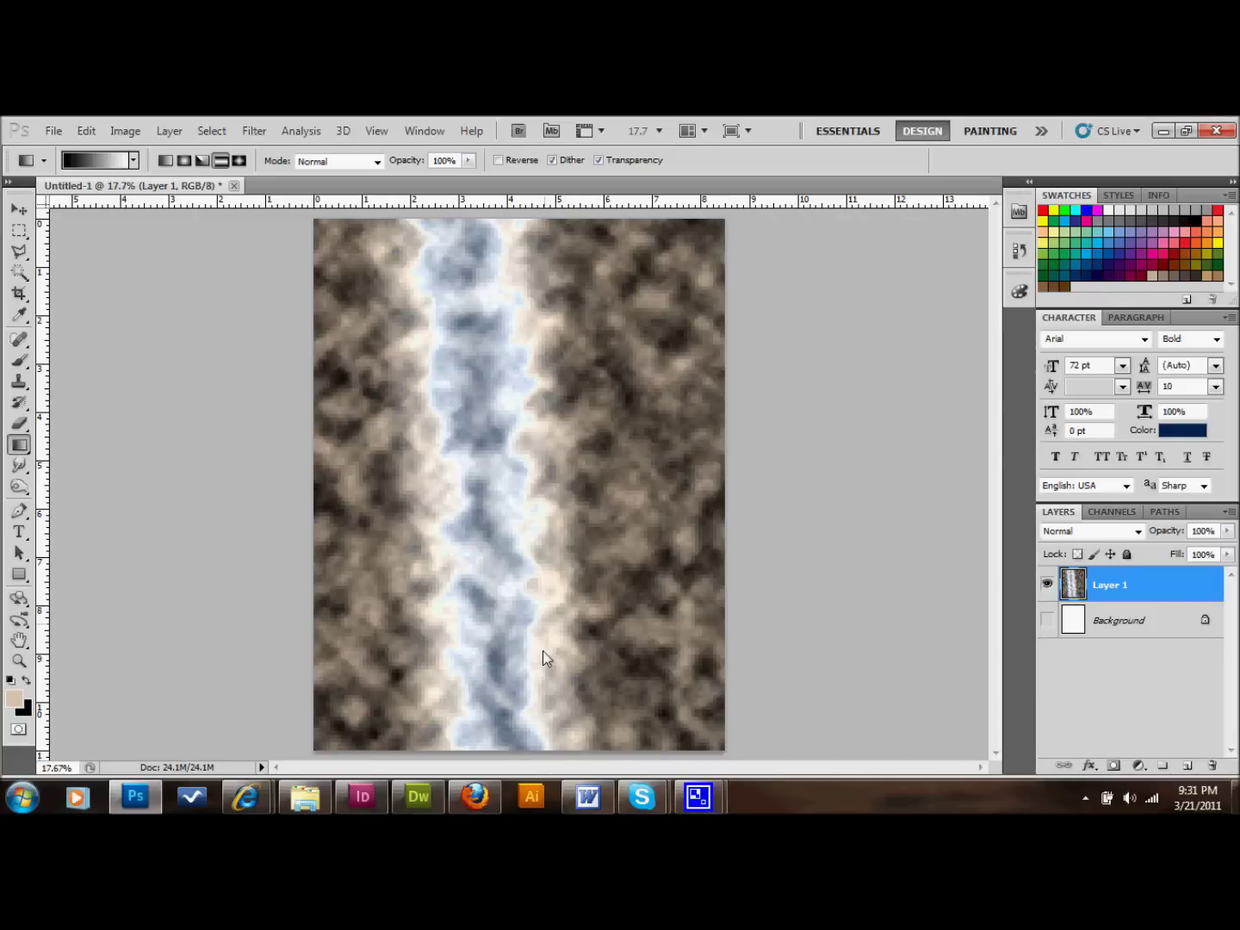
{"action": "left_click", "coordinate": [126, 132]}
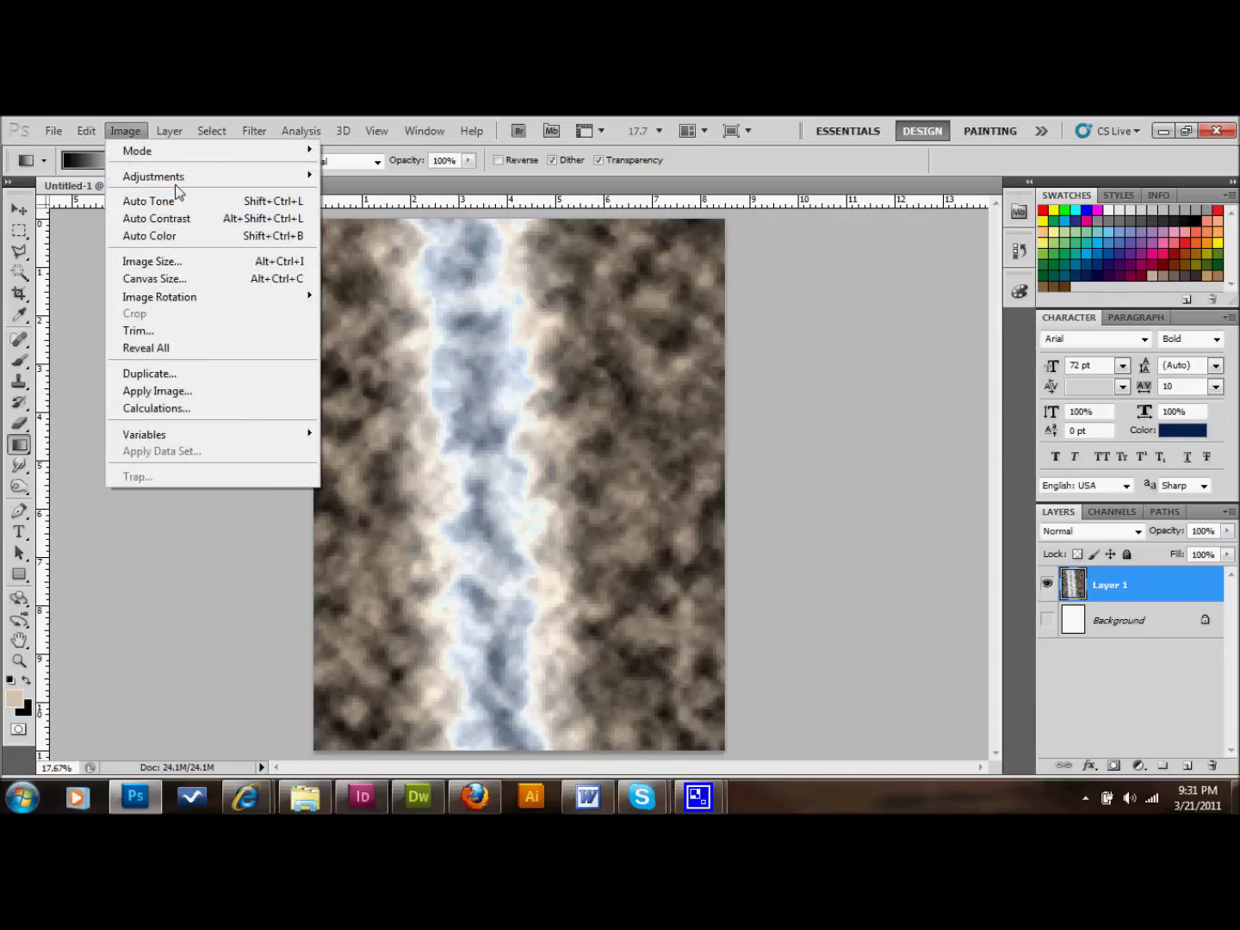
- Apply Levels with the input black level at 206, making a glowing blue-orange streak on black
{"action": "mouse_move", "coordinate": [223, 184]}
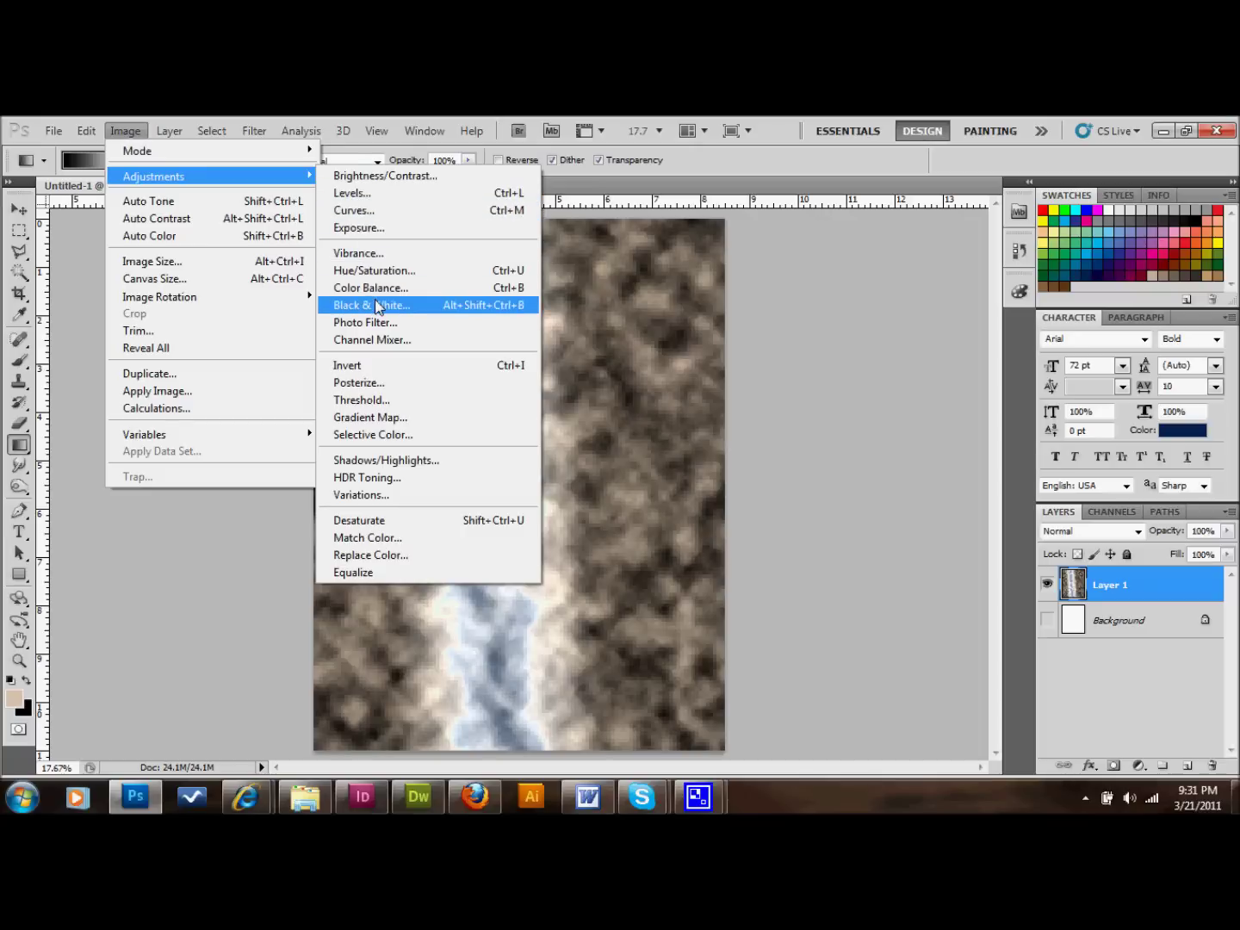
{"action": "left_click", "coordinate": [373, 196]}
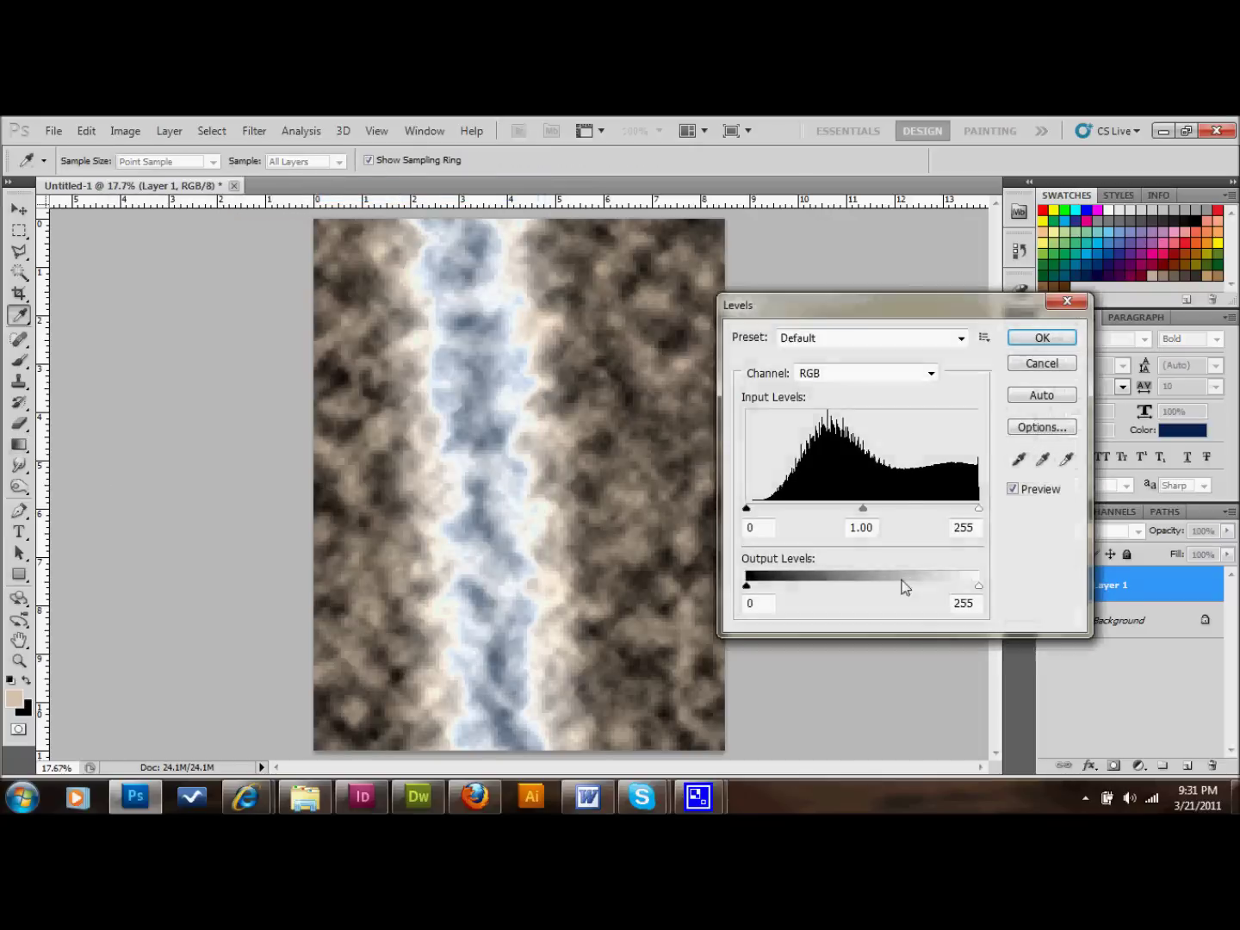
{"action": "mouse_move", "coordinate": [746, 588]}
{"action": "left_mouse_down"}
{"action": "mouse_move", "coordinate": [782, 589]}
{"action": "mouse_move", "coordinate": [746, 589]}
{"action": "left_mouse_up"}
{"action": "left_click_drag", "start_coordinate": [746, 511], "coordinate": [927, 522]}
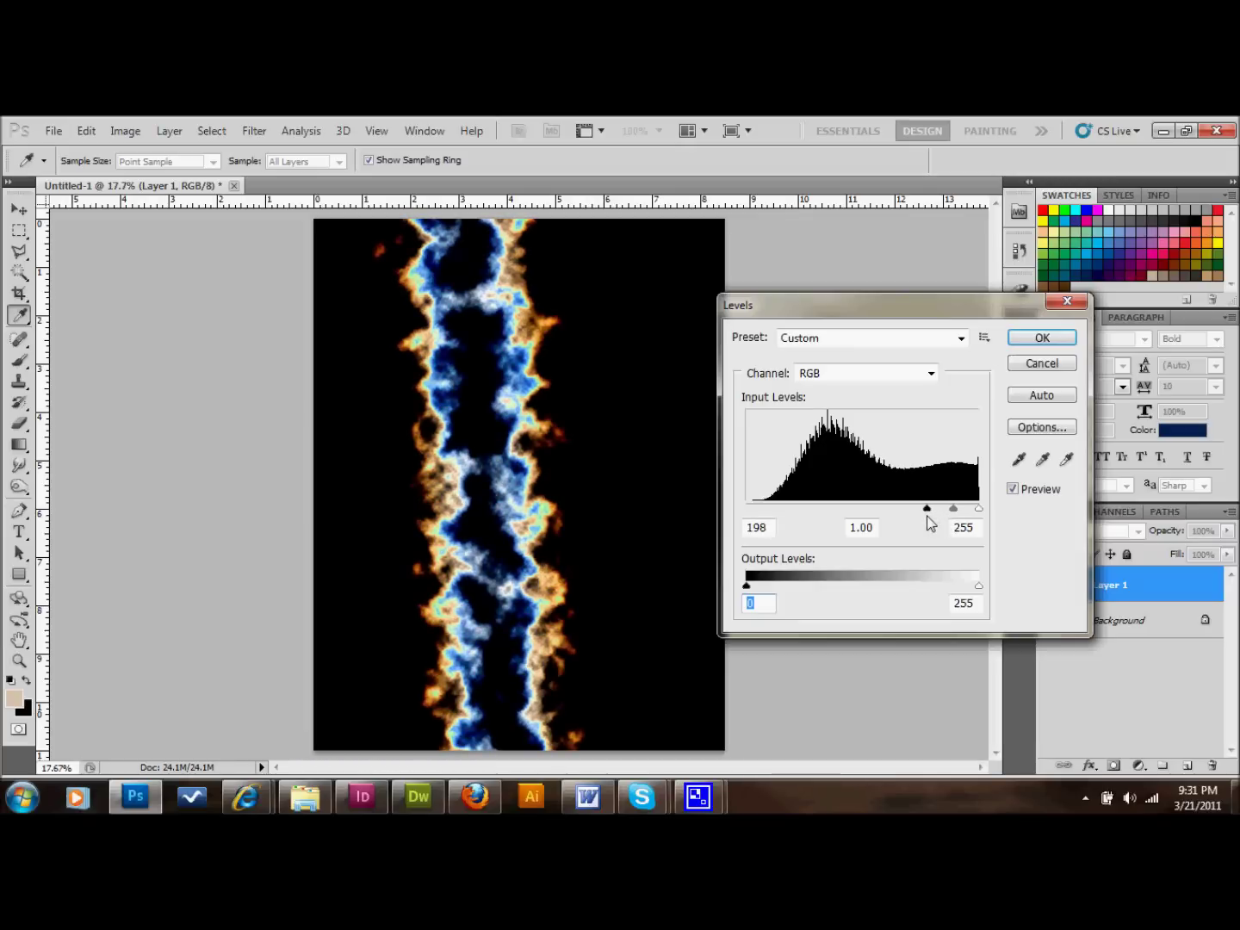
{"action": "left_click_drag", "start_coordinate": [930, 524], "coordinate": [937, 523]}
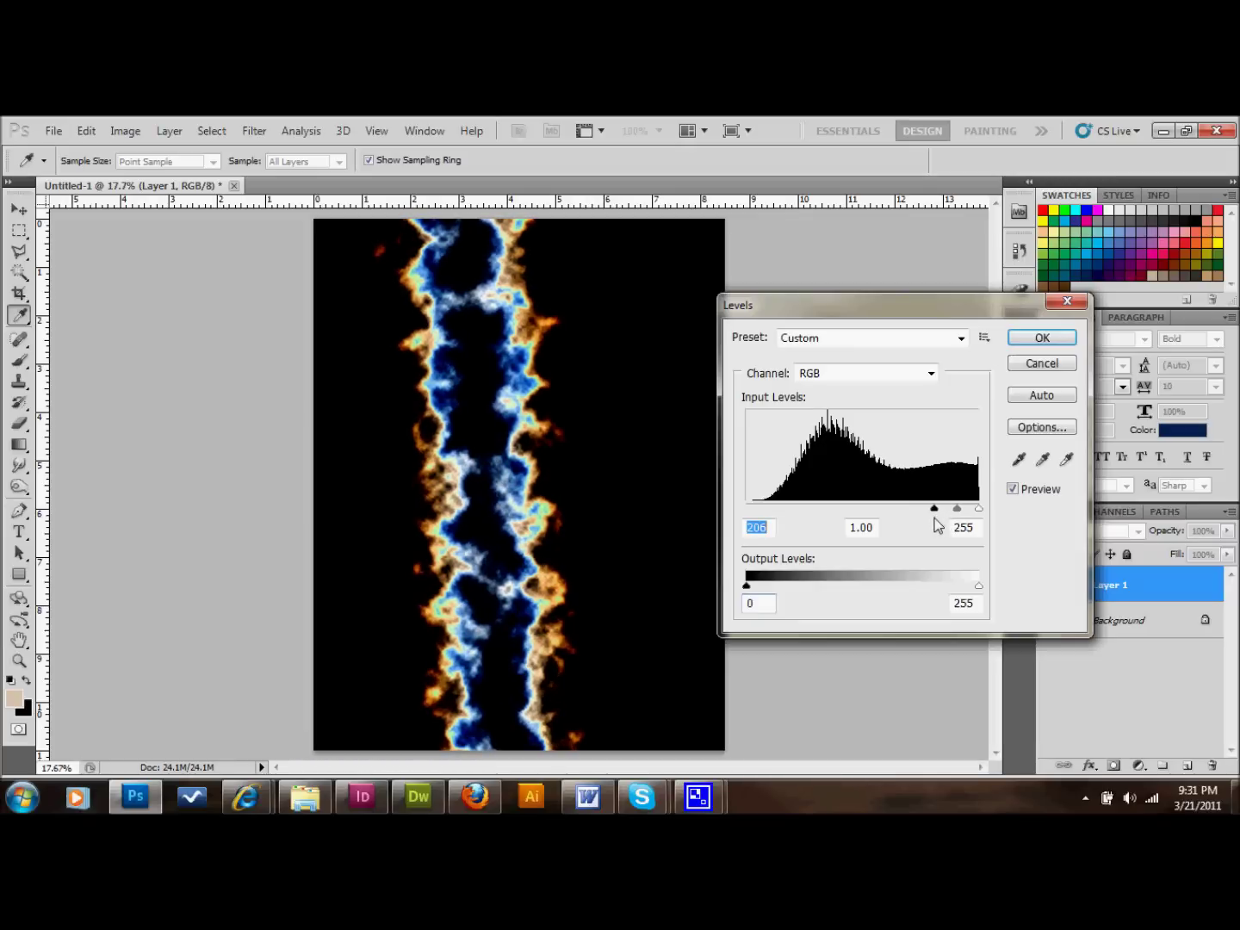
{"action": "left_click", "coordinate": [1042, 337]}
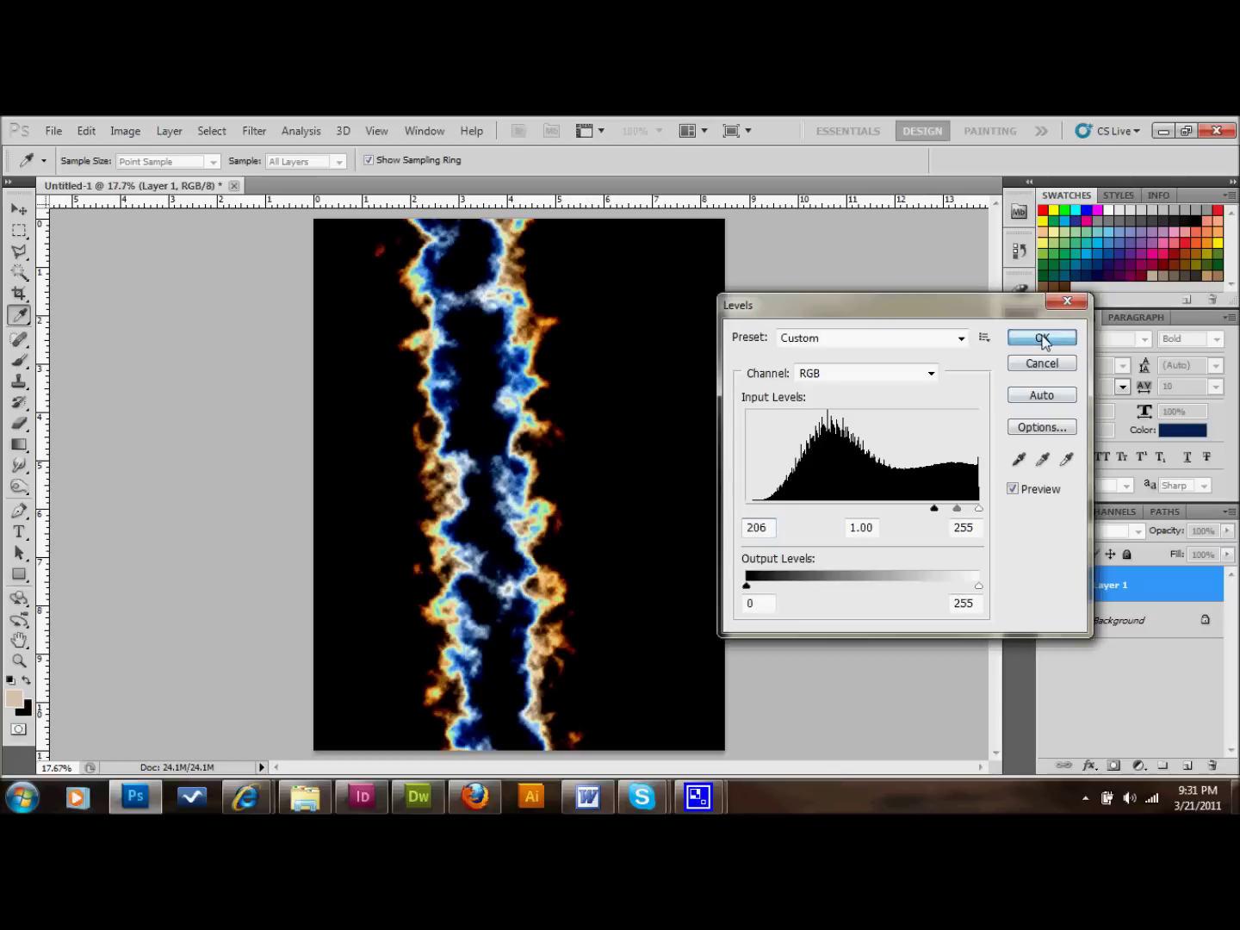
{"action": "key", "text": "g"}
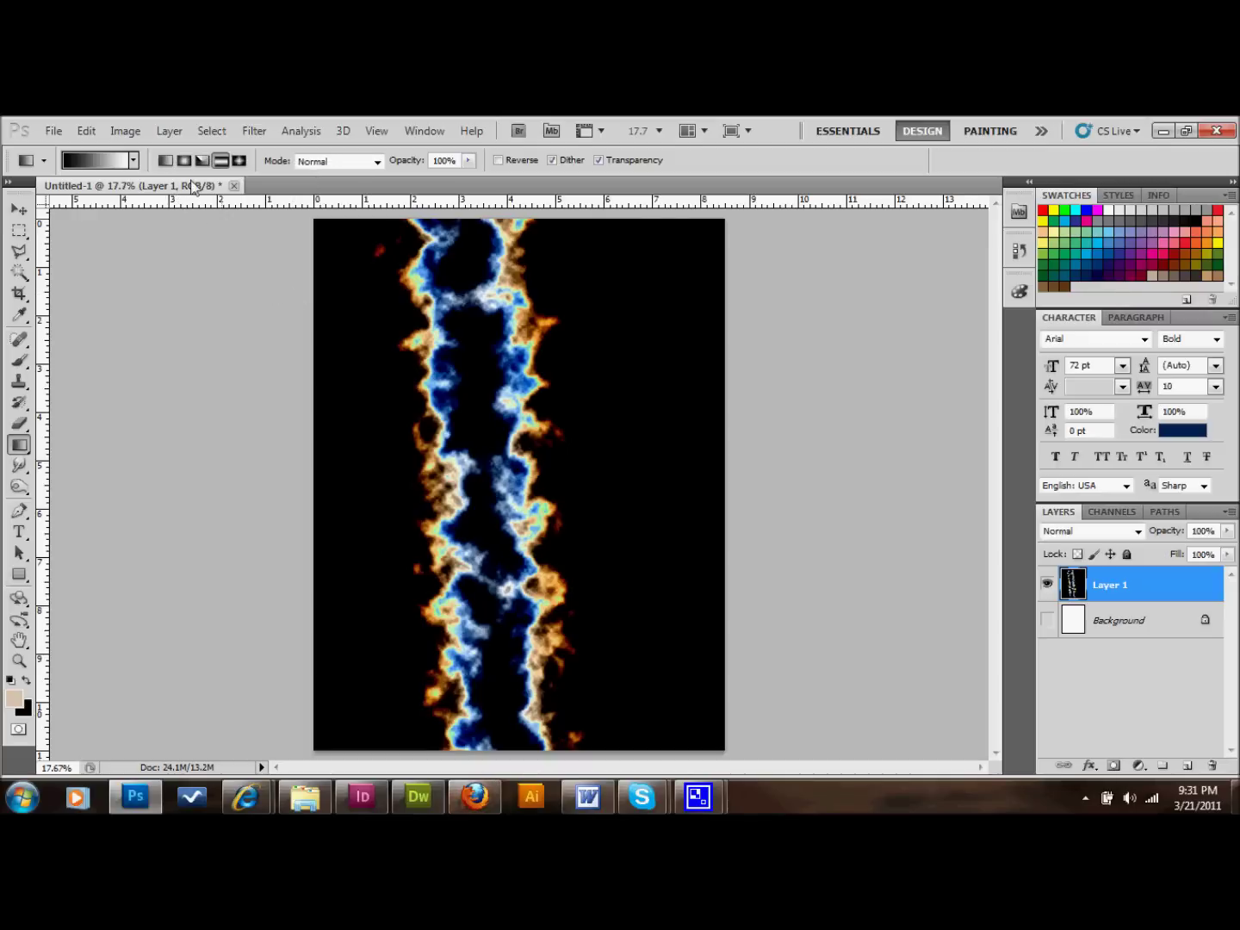
- Open storm.jpg as a second document alongside Untitled-1
{"action": "left_click", "coordinate": [53, 130]}
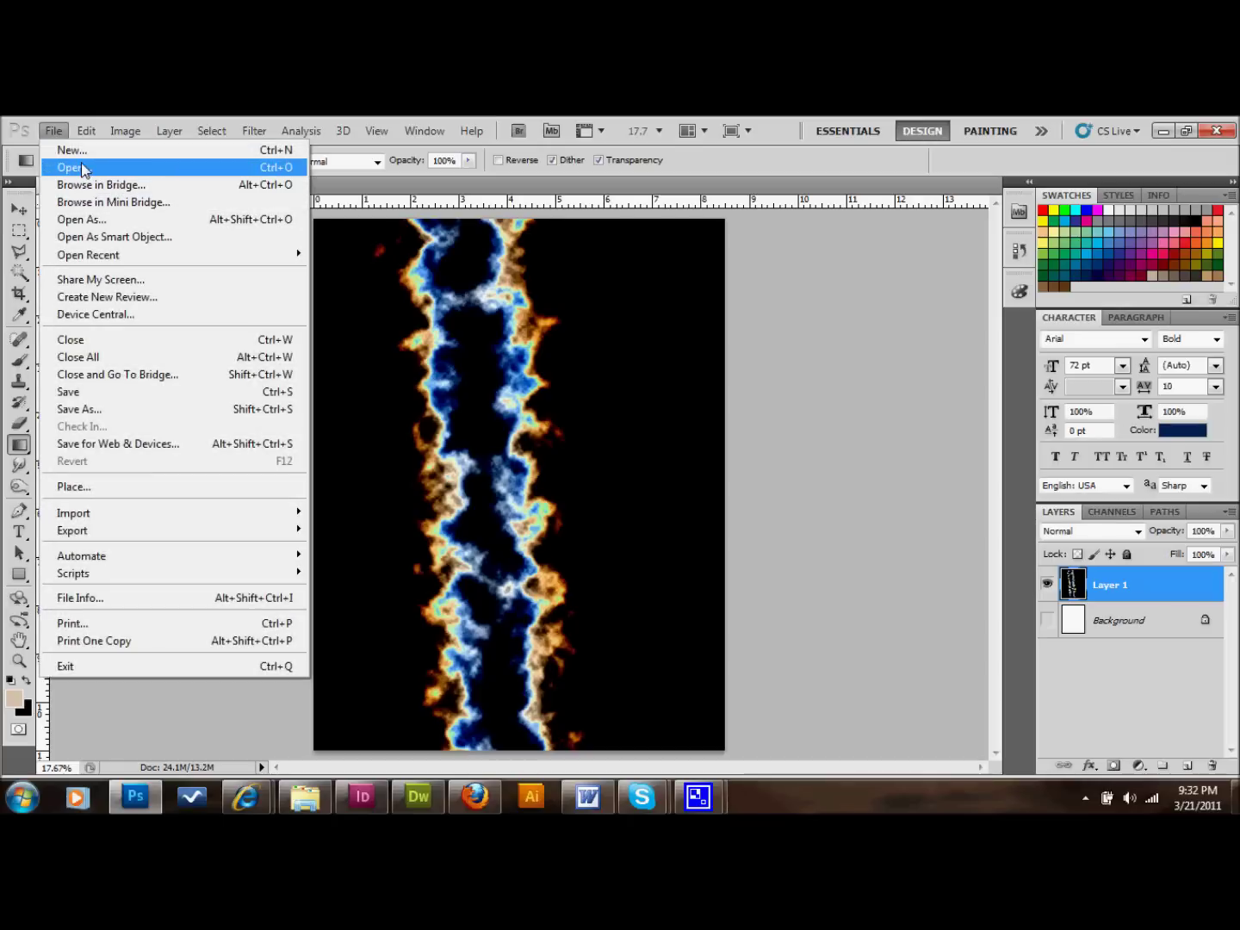
{"action": "left_click", "coordinate": [83, 169]}
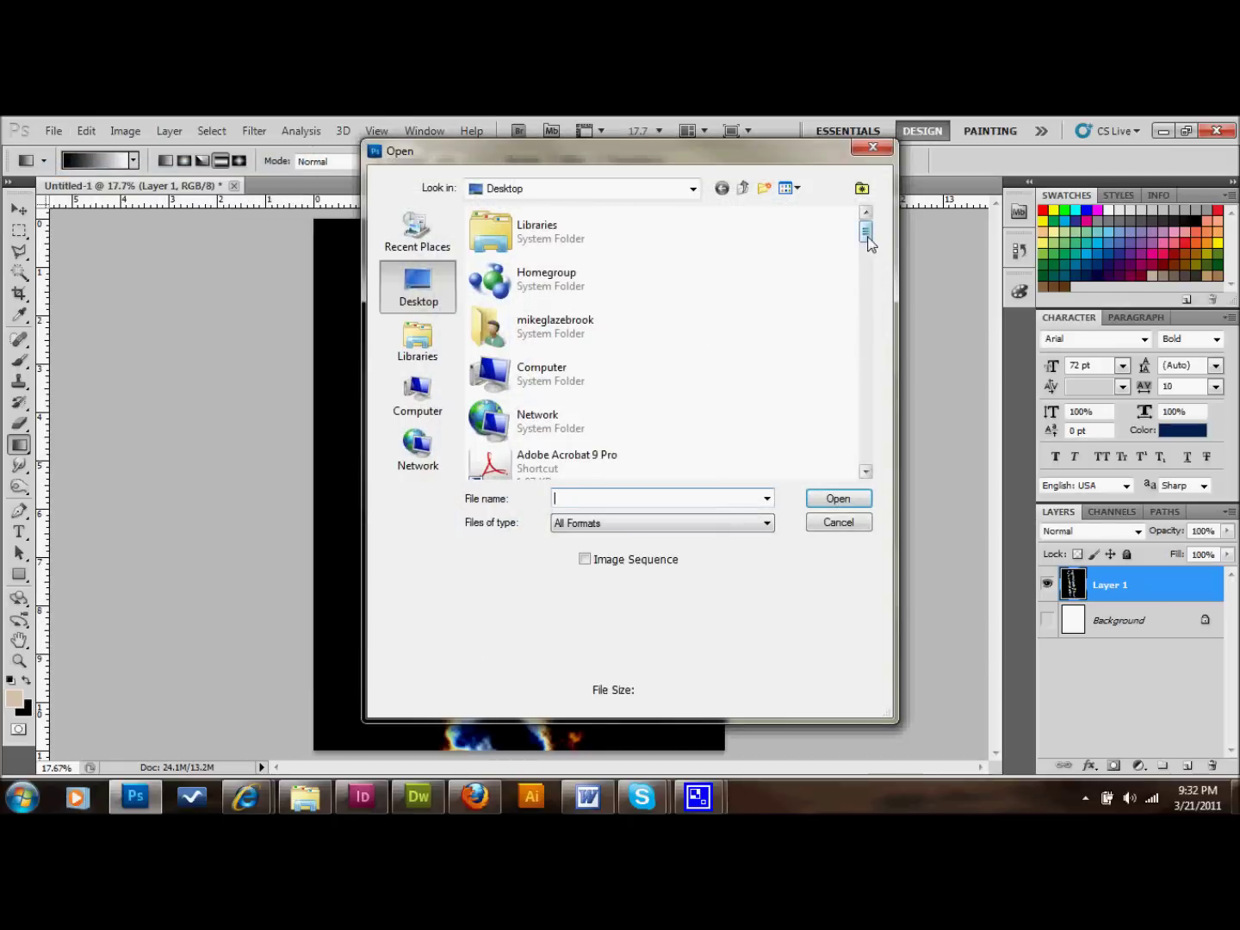
{"action": "left_click_drag", "start_coordinate": [868, 239], "coordinate": [844, 452]}
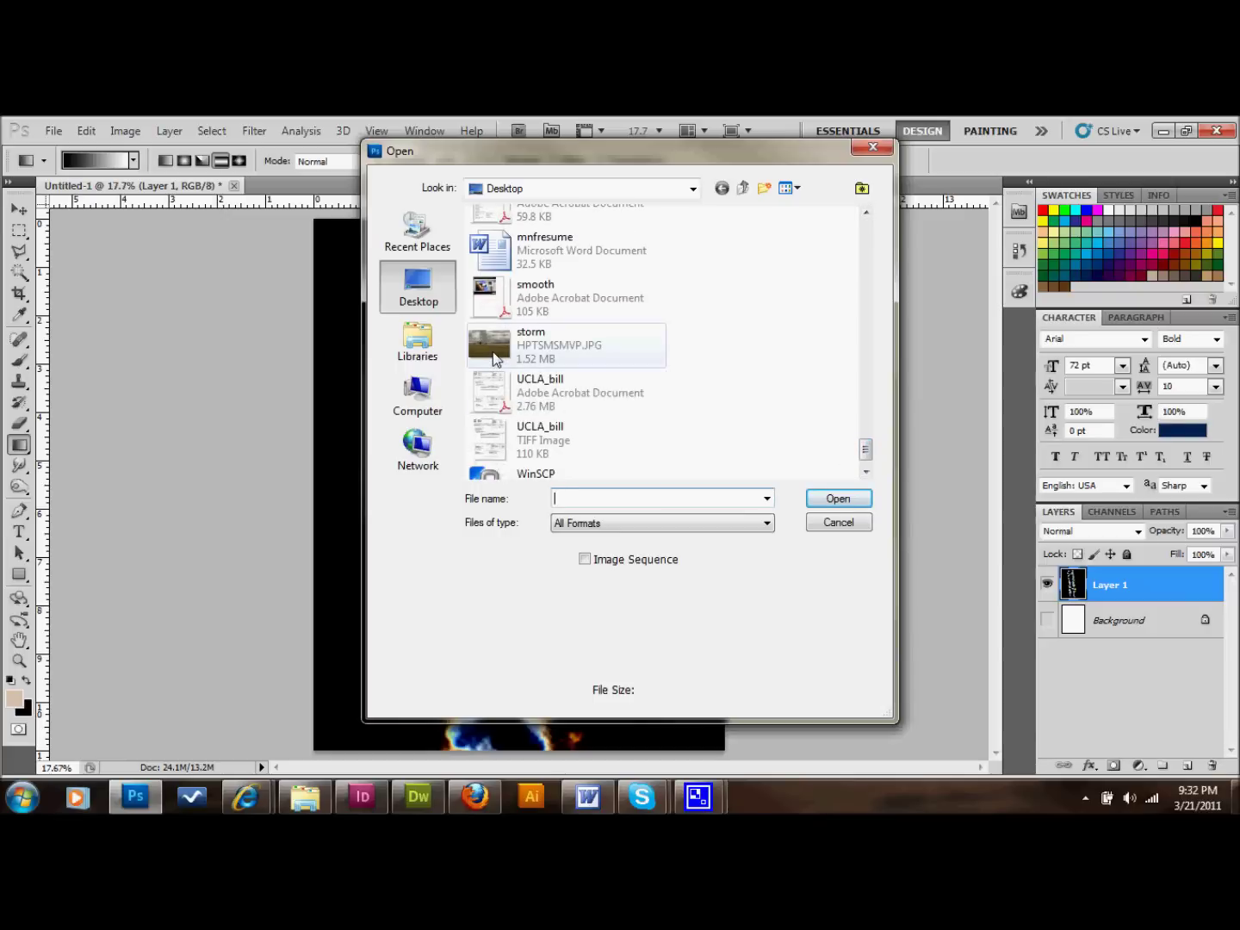
{"action": "double_click", "coordinate": [492, 353]}
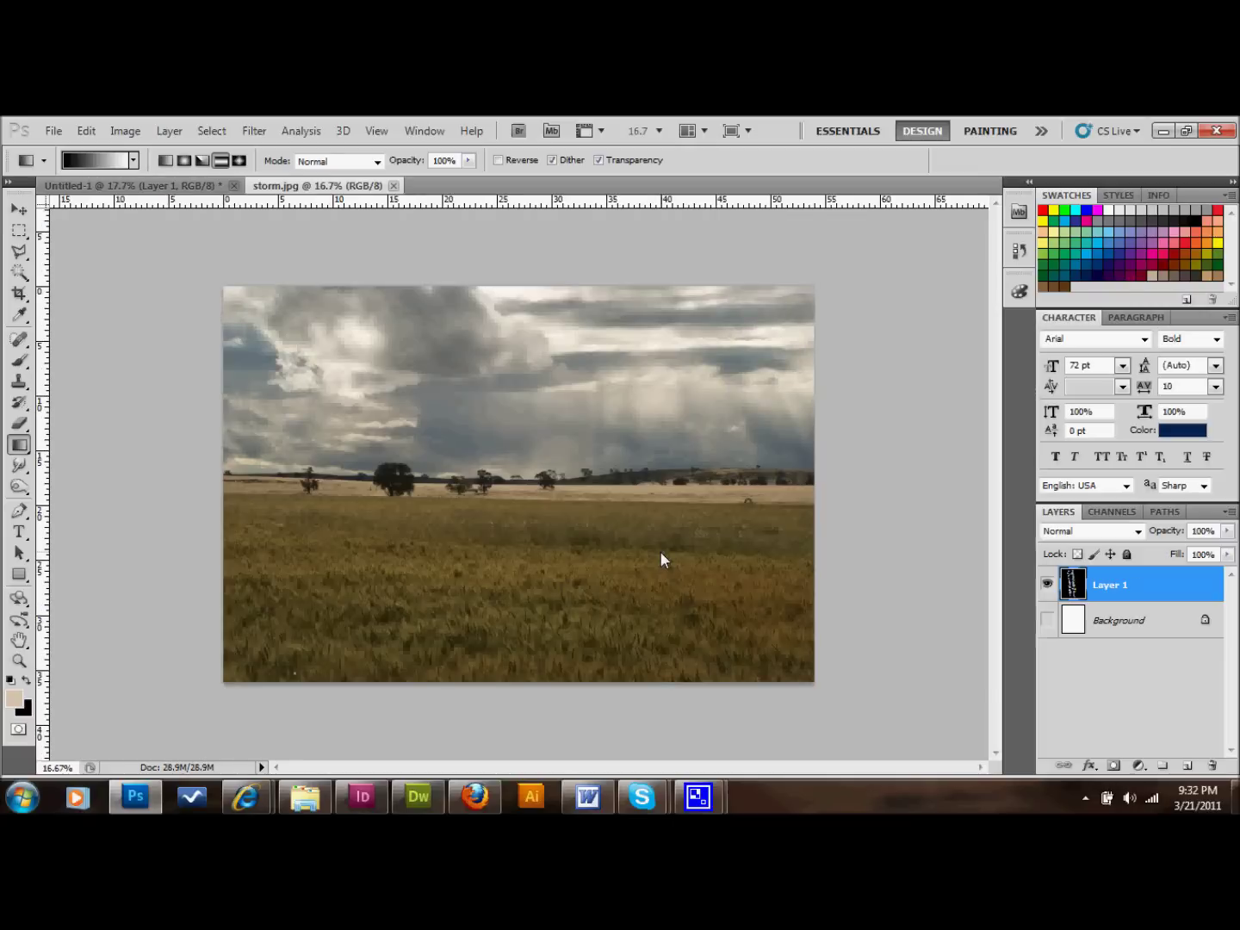
{"action": "left_click", "coordinate": [169, 193]}
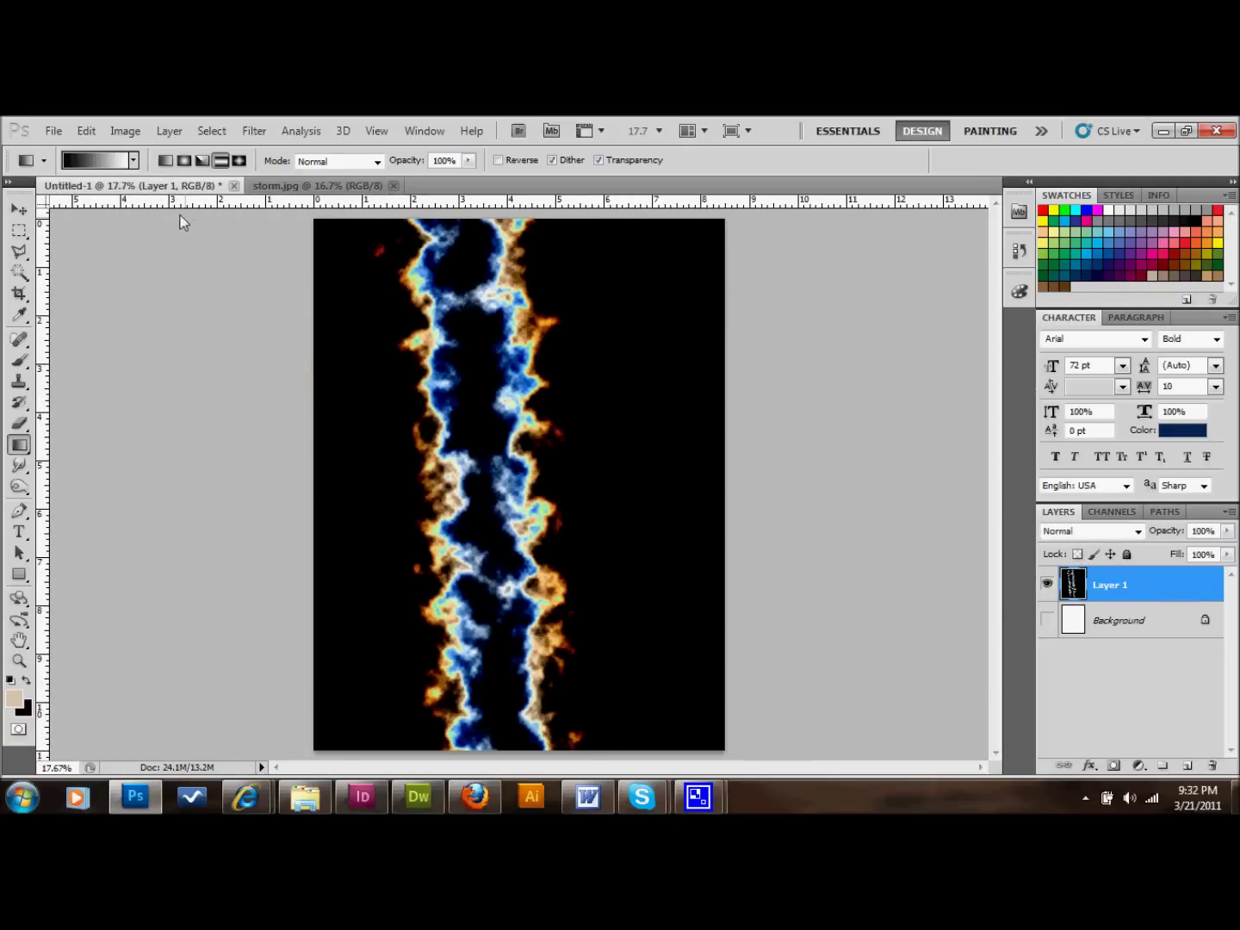
- Copy Layer 1 from Untitled-1 into storm.jpg, then close Untitled-1 without saving
{"action": "left_click_drag", "start_coordinate": [168, 182], "coordinate": [220, 328]}
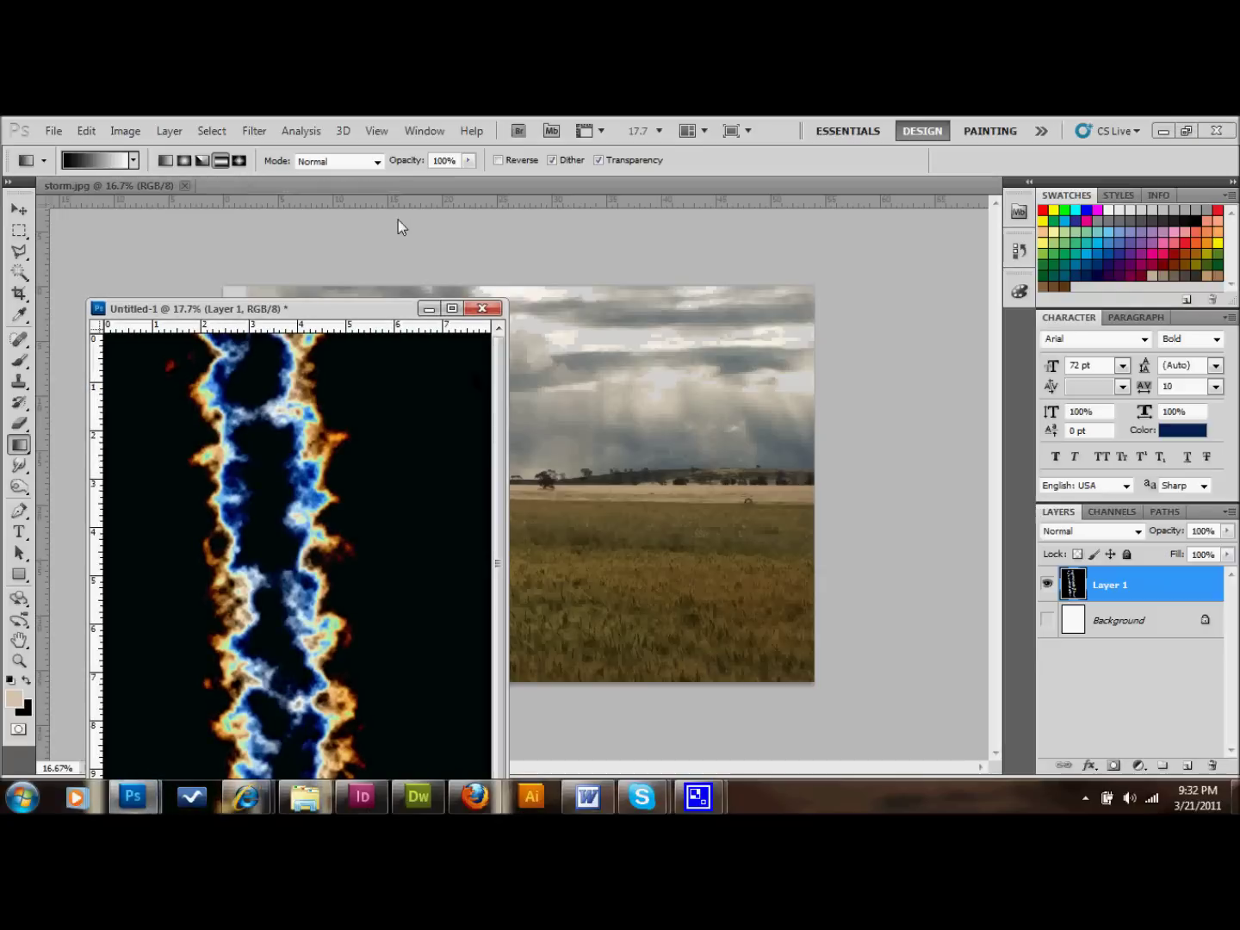
{"action": "left_click_drag", "start_coordinate": [1127, 589], "coordinate": [594, 536]}
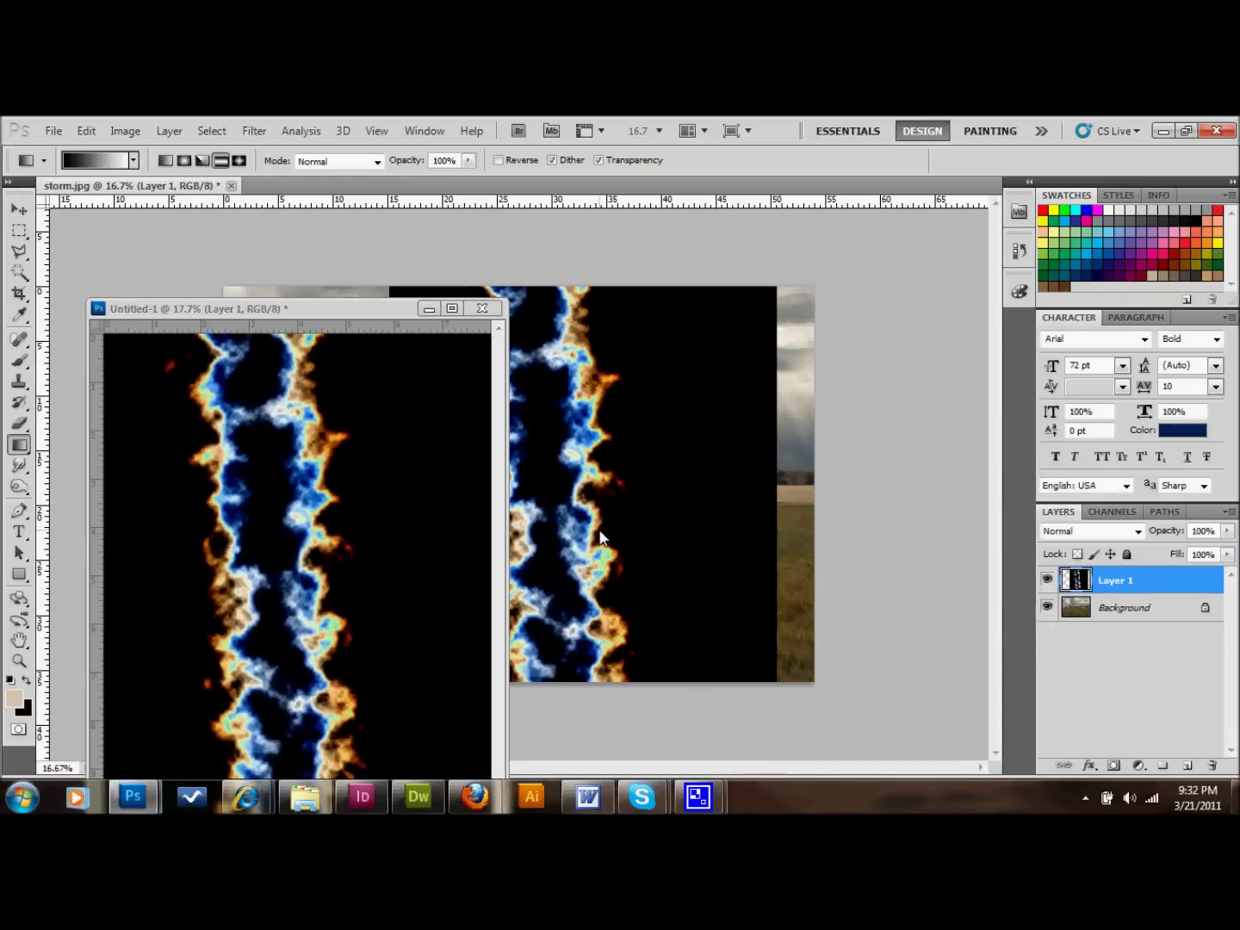
{"action": "left_click", "coordinate": [263, 307]}
{"action": "left_click", "coordinate": [483, 308]}
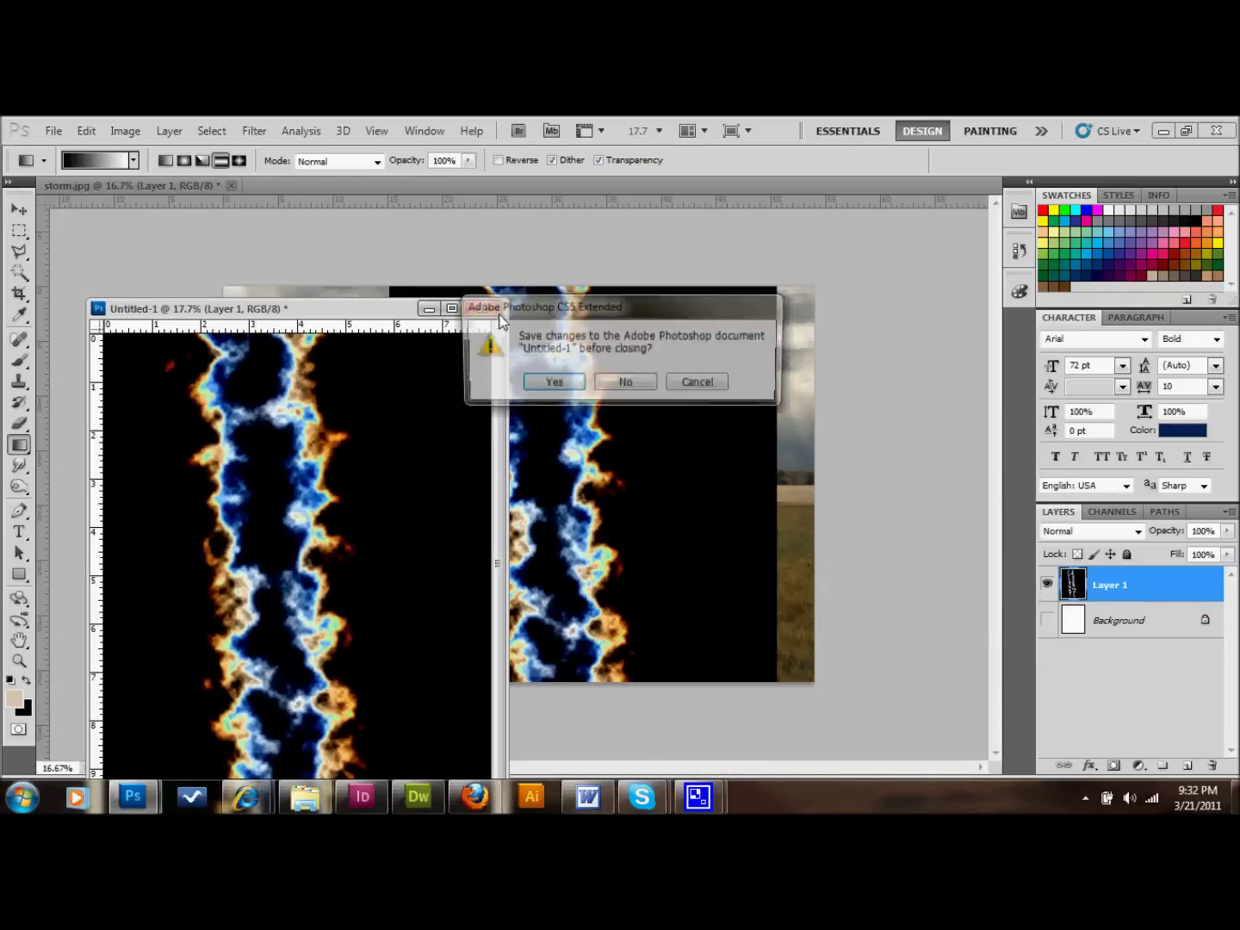
{"action": "left_click", "coordinate": [637, 384]}
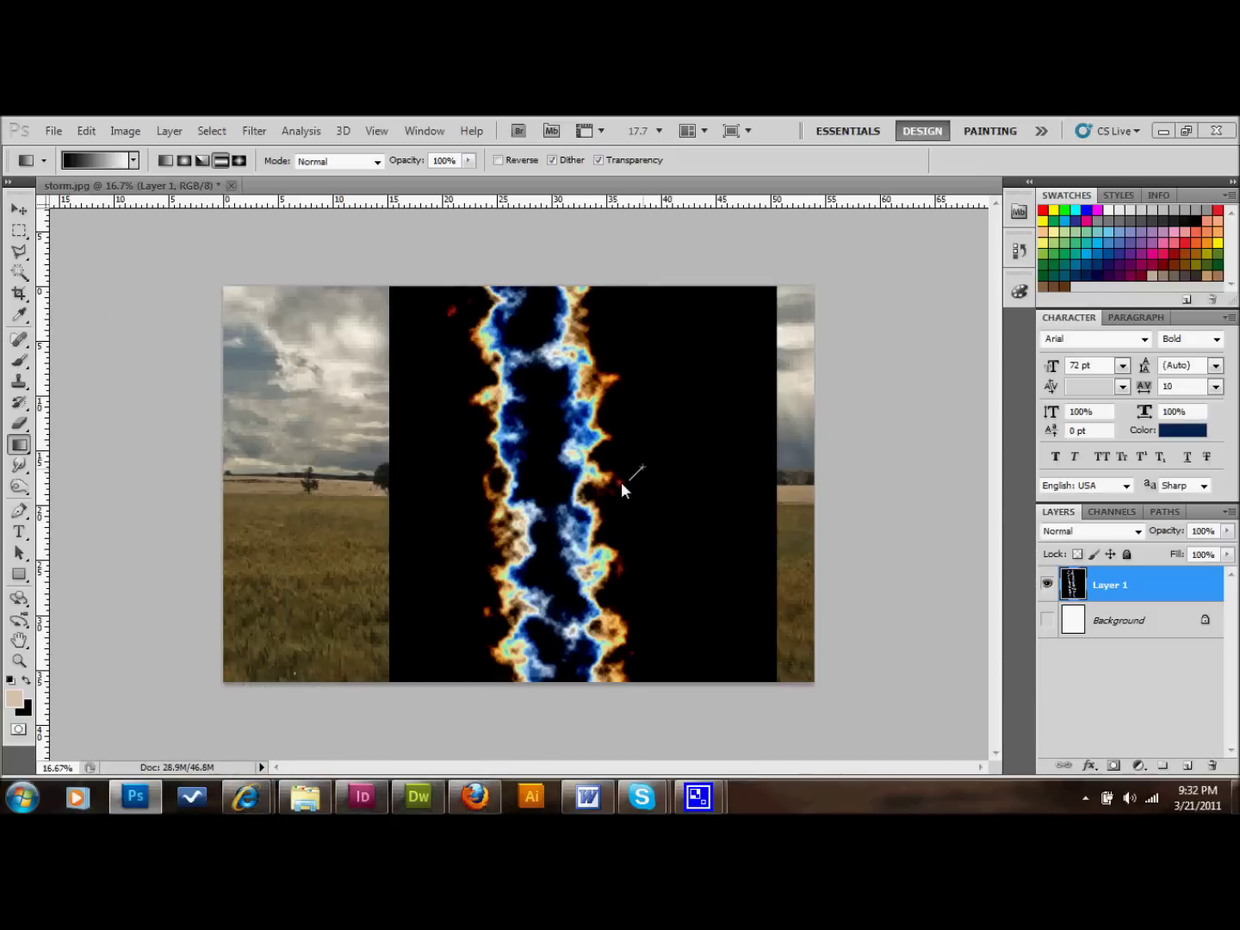
{"action": "left_click_drag", "start_coordinate": [621, 482], "coordinate": [595, 505]}
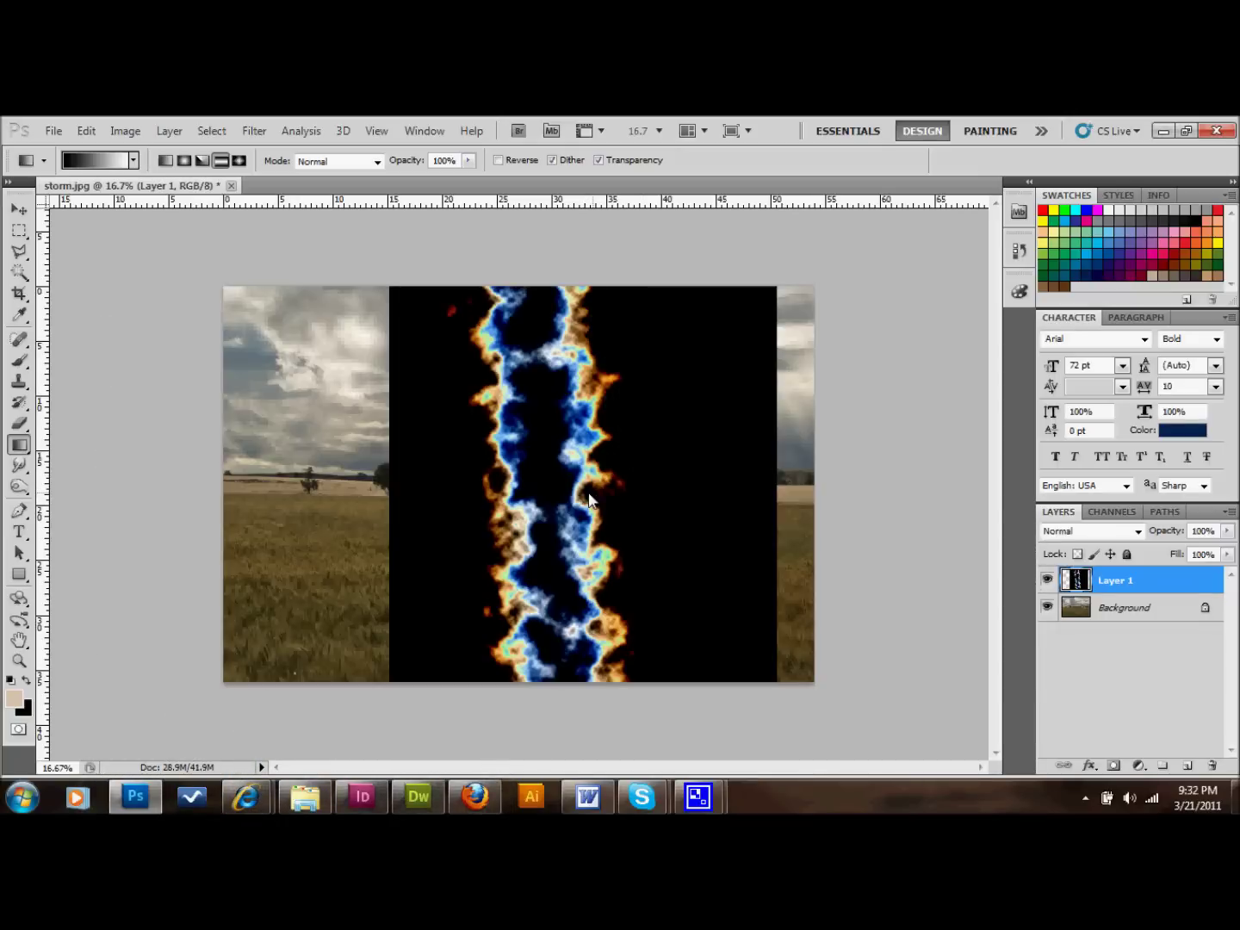
{"action": "left_click", "coordinate": [19, 210]}
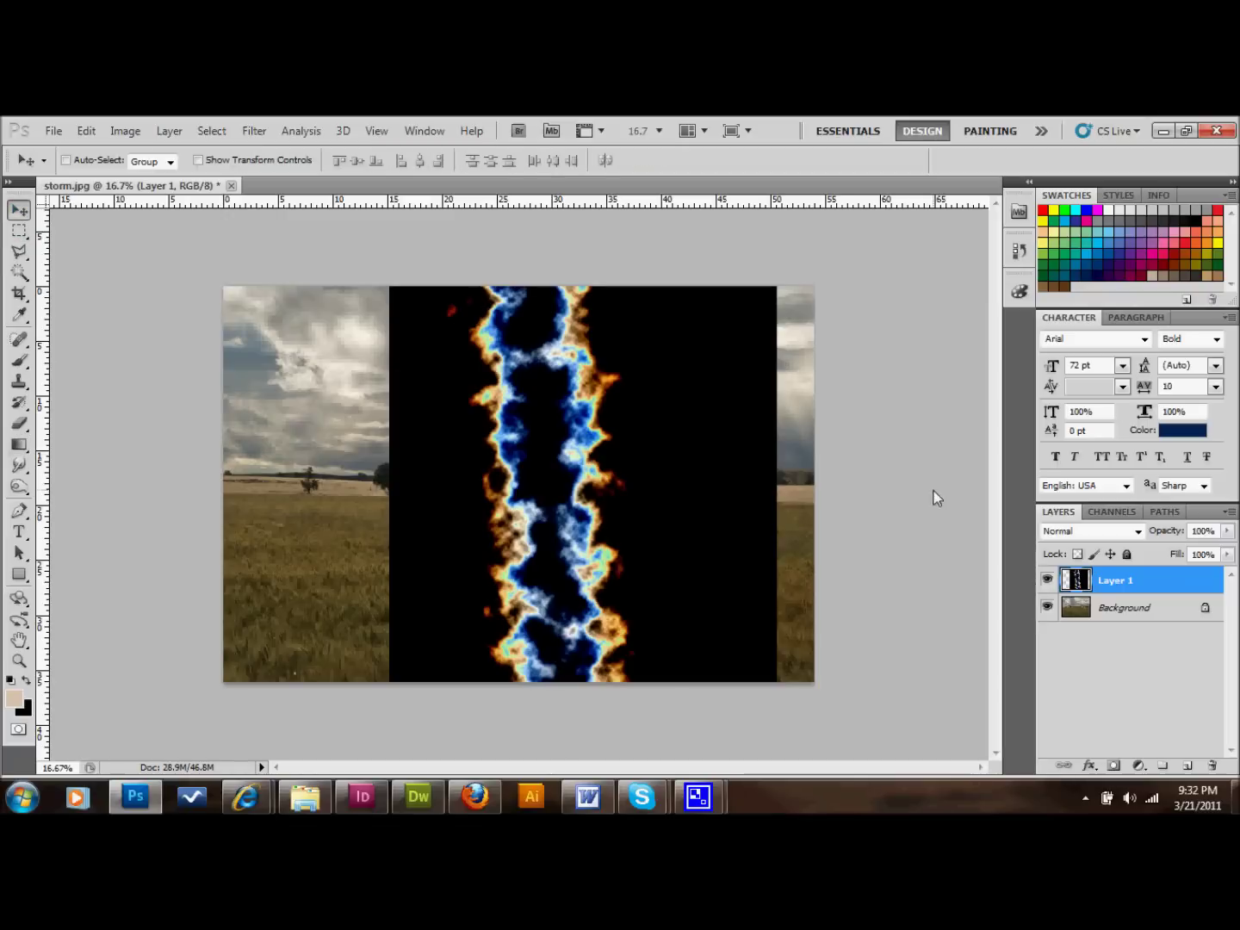
- Set Layer 1's blend mode to Screen after trying Overlay, and move it left over the dark tree
{"action": "left_click", "coordinate": [1116, 533]}
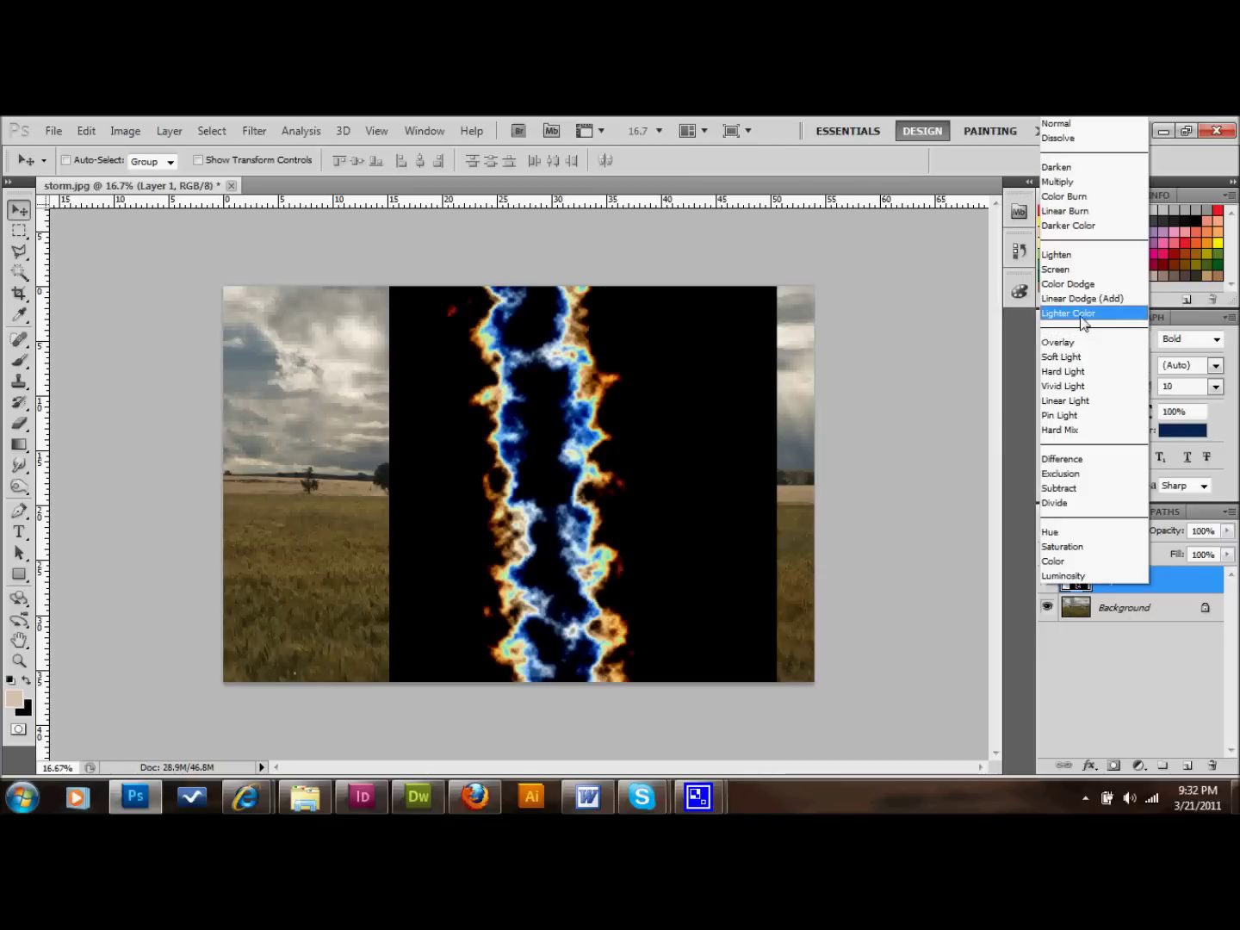
{"action": "left_click", "coordinate": [1076, 342]}
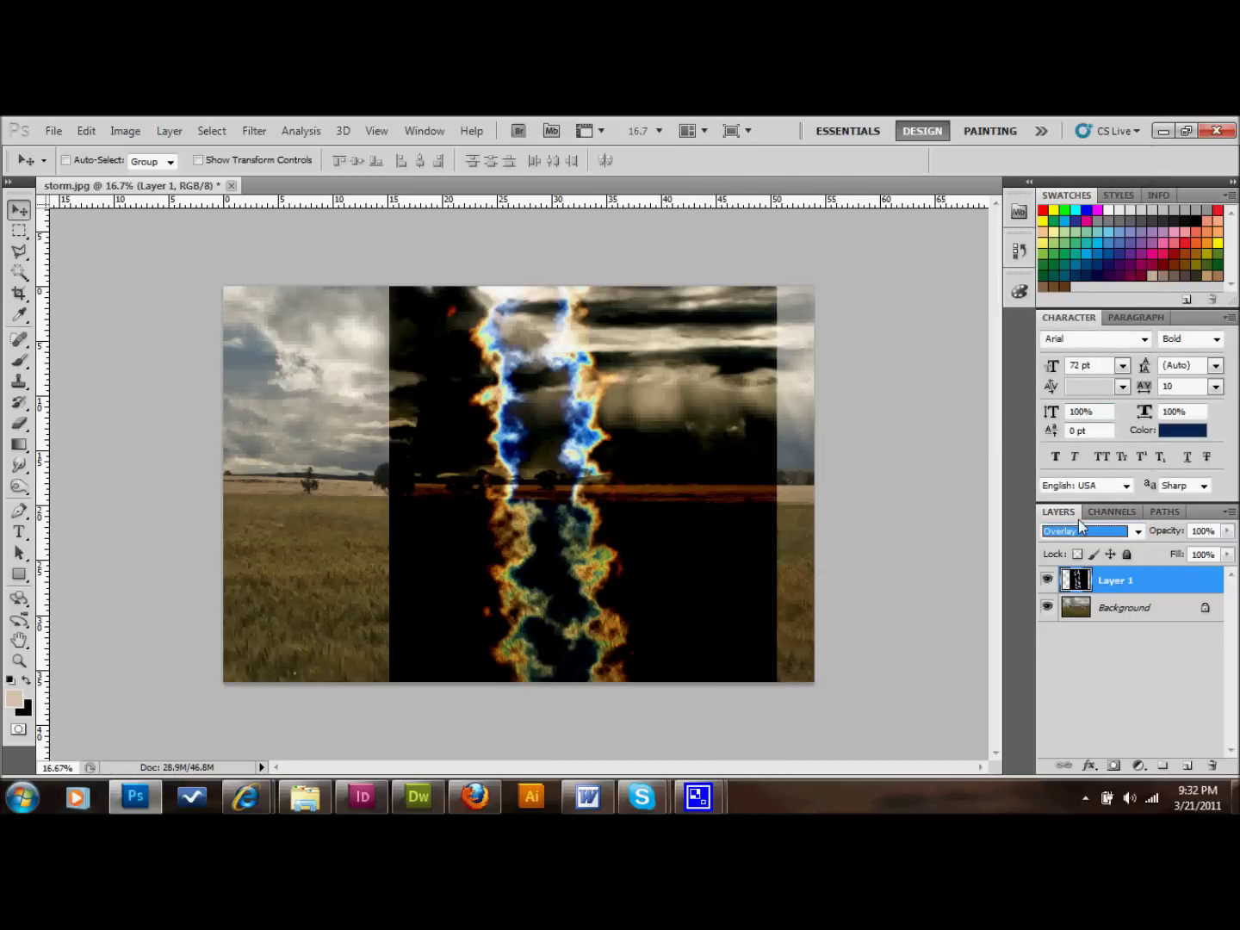
{"action": "left_click", "coordinate": [1117, 540]}
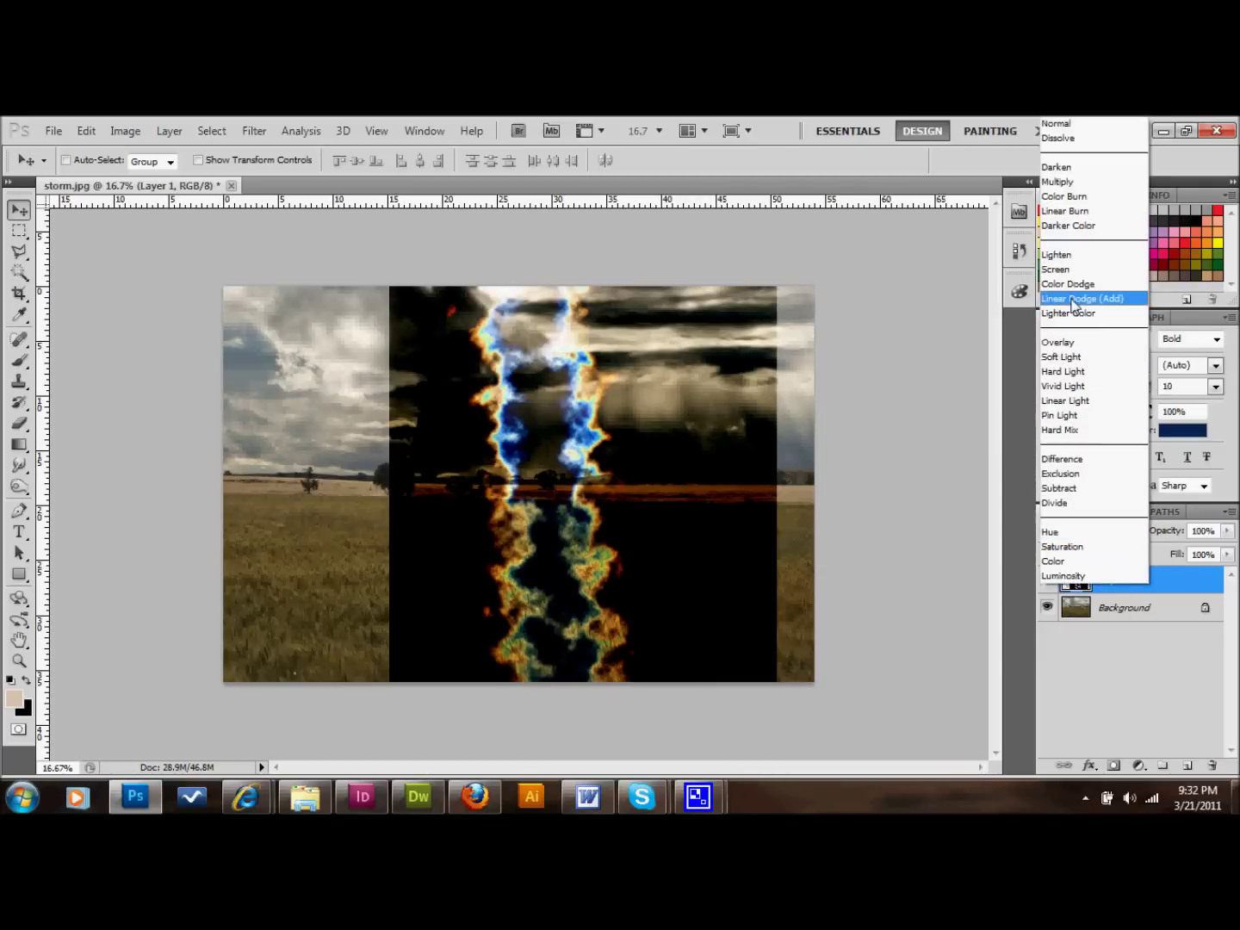
{"action": "left_click", "coordinate": [1068, 271]}
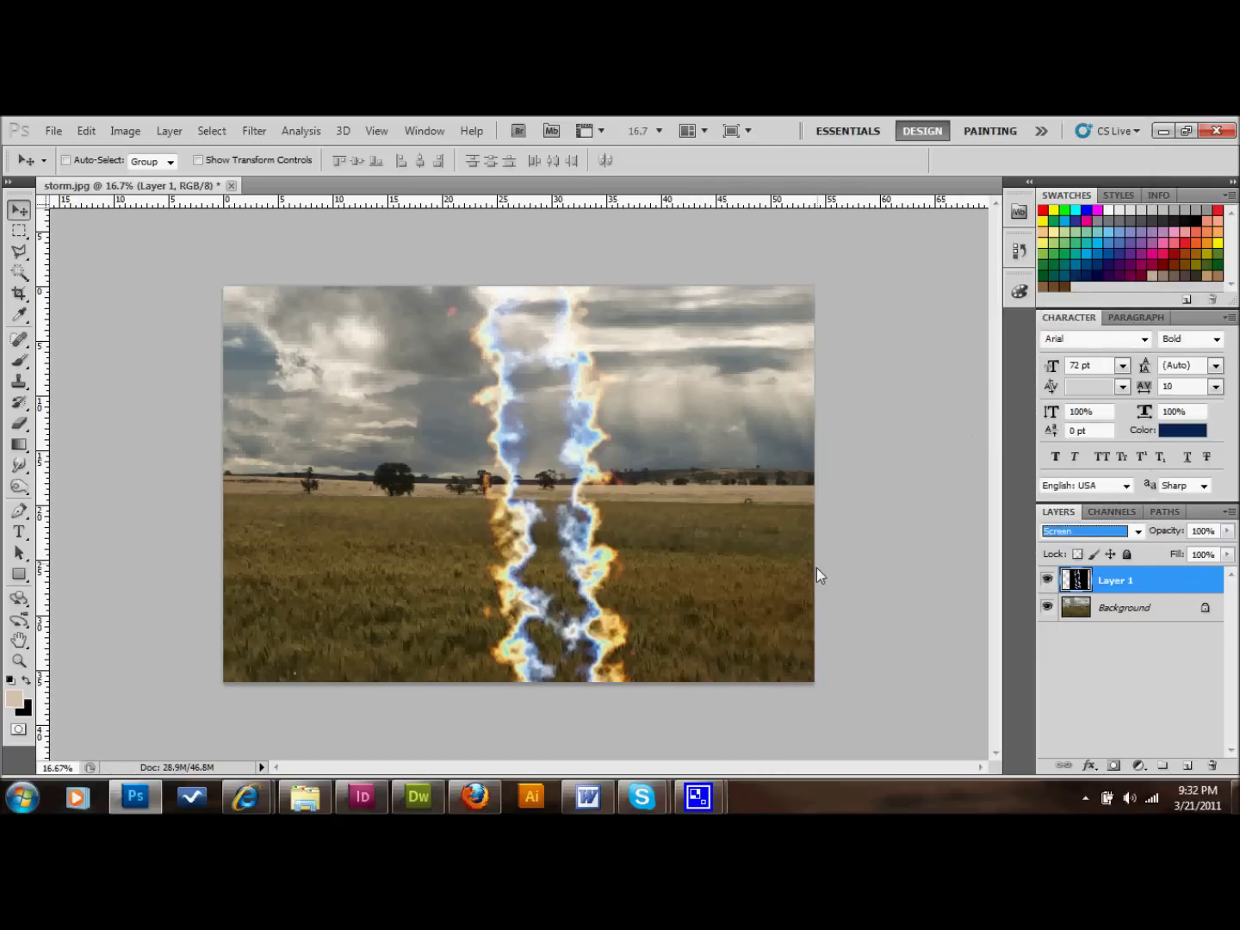
{"action": "left_click_drag", "start_coordinate": [573, 509], "coordinate": [415, 515]}
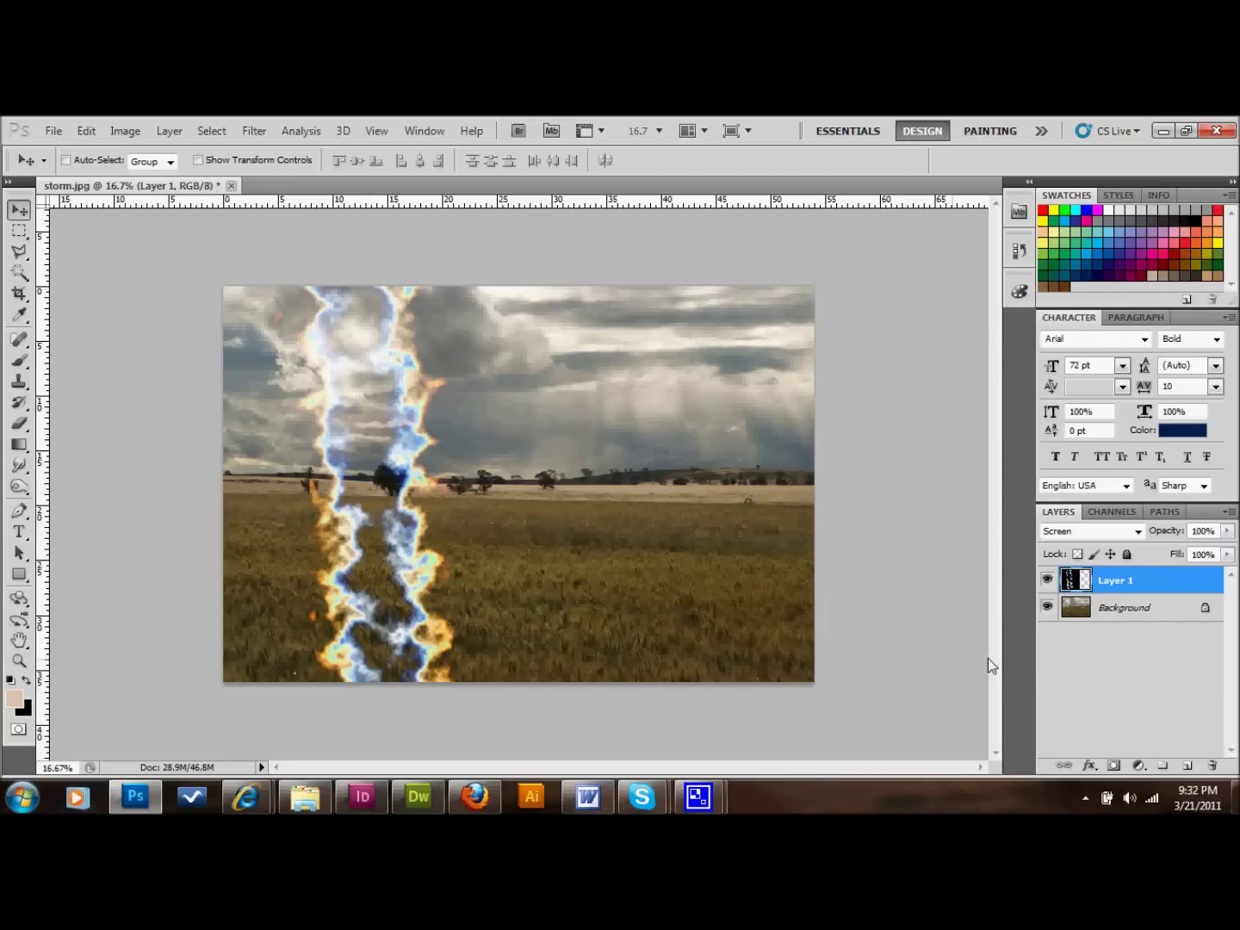
- Add a layer mask to Layer 1 and erase the left lightning strand with a 900 px eraser
{"action": "left_click", "coordinate": [1113, 765]}
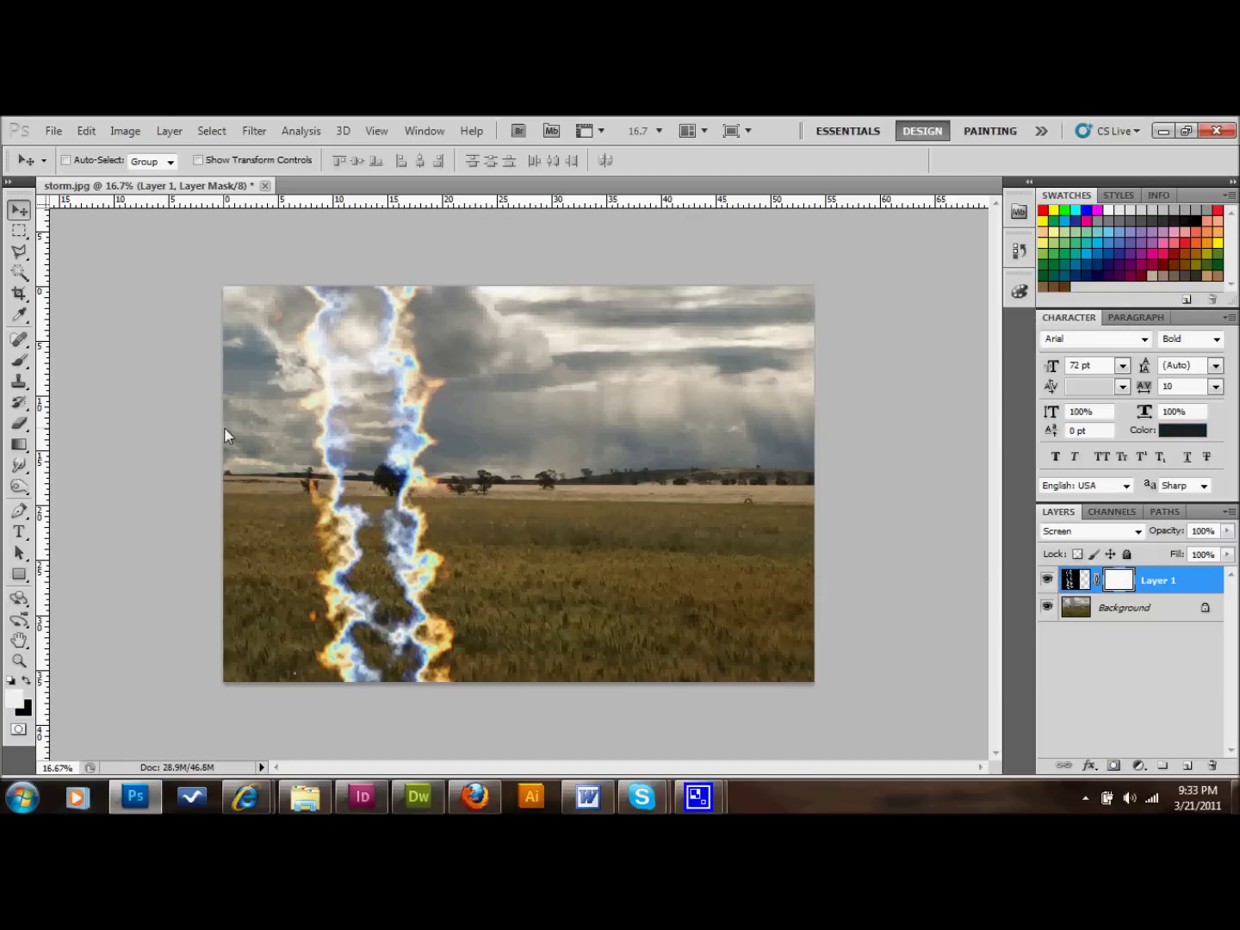
{"action": "key", "text": "e"}
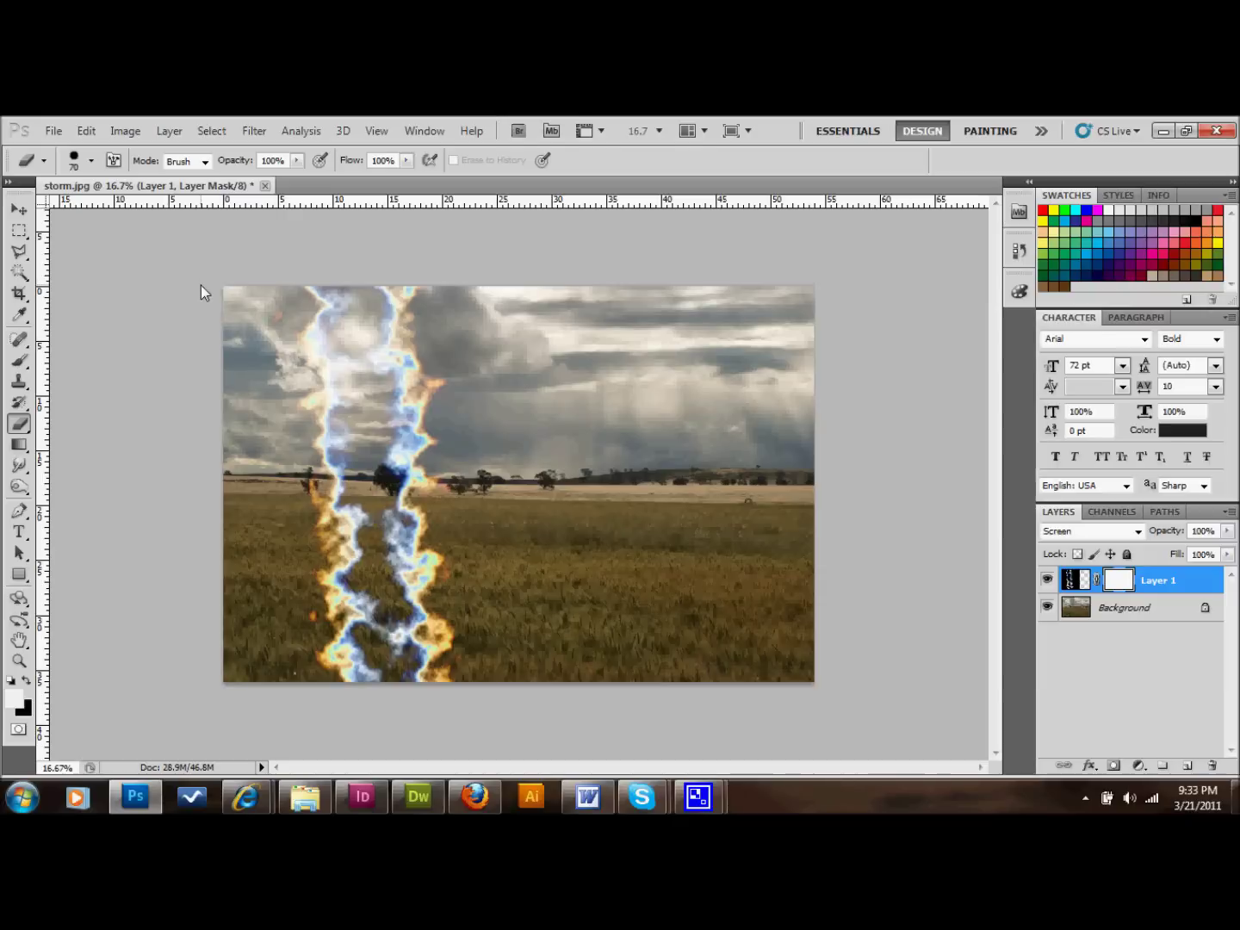
{"action": "key", "text": "bracketright"}
{"action": "key", "text": "bracketright"}
{"action": "key", "text": "bracketright"}
{"action": "key", "text": "bracketright"}
{"action": "key", "text": "bracketright"}
{"action": "key", "text": "bracketright"}
{"action": "key", "text": "bracketright"}
{"action": "key", "text": "bracketright"}
{"action": "key", "text": "bracketright"}
{"action": "key", "text": "bracketright"}
{"action": "key", "text": "bracketright"}
{"action": "key", "text": "bracketright"}
{"action": "key", "text": "bracketright"}
{"action": "key", "text": "bracketright"}
{"action": "key", "text": "bracketright"}
{"action": "mouse_move", "coordinate": [286, 329]}
{"action": "left_mouse_down"}
{"action": "mouse_move", "coordinate": [321, 682]}
{"action": "mouse_move", "coordinate": [325, 619]}
{"action": "mouse_move", "coordinate": [336, 655]}
{"action": "left_mouse_up"}
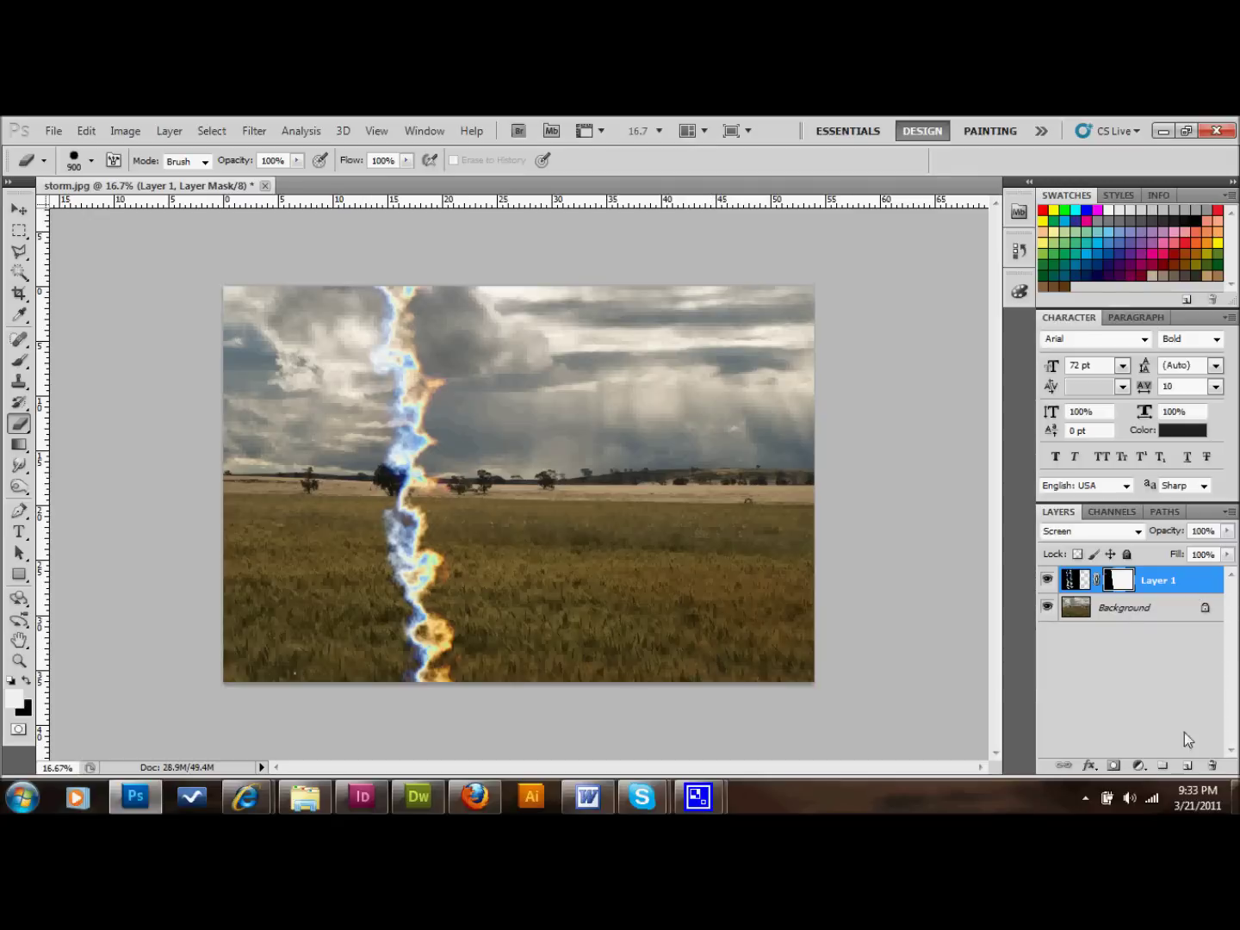
- Target Layer 1's image thumbnail instead of its mask
{"action": "left_click", "coordinate": [122, 128]}
{"action": "mouse_move", "coordinate": [161, 175]}
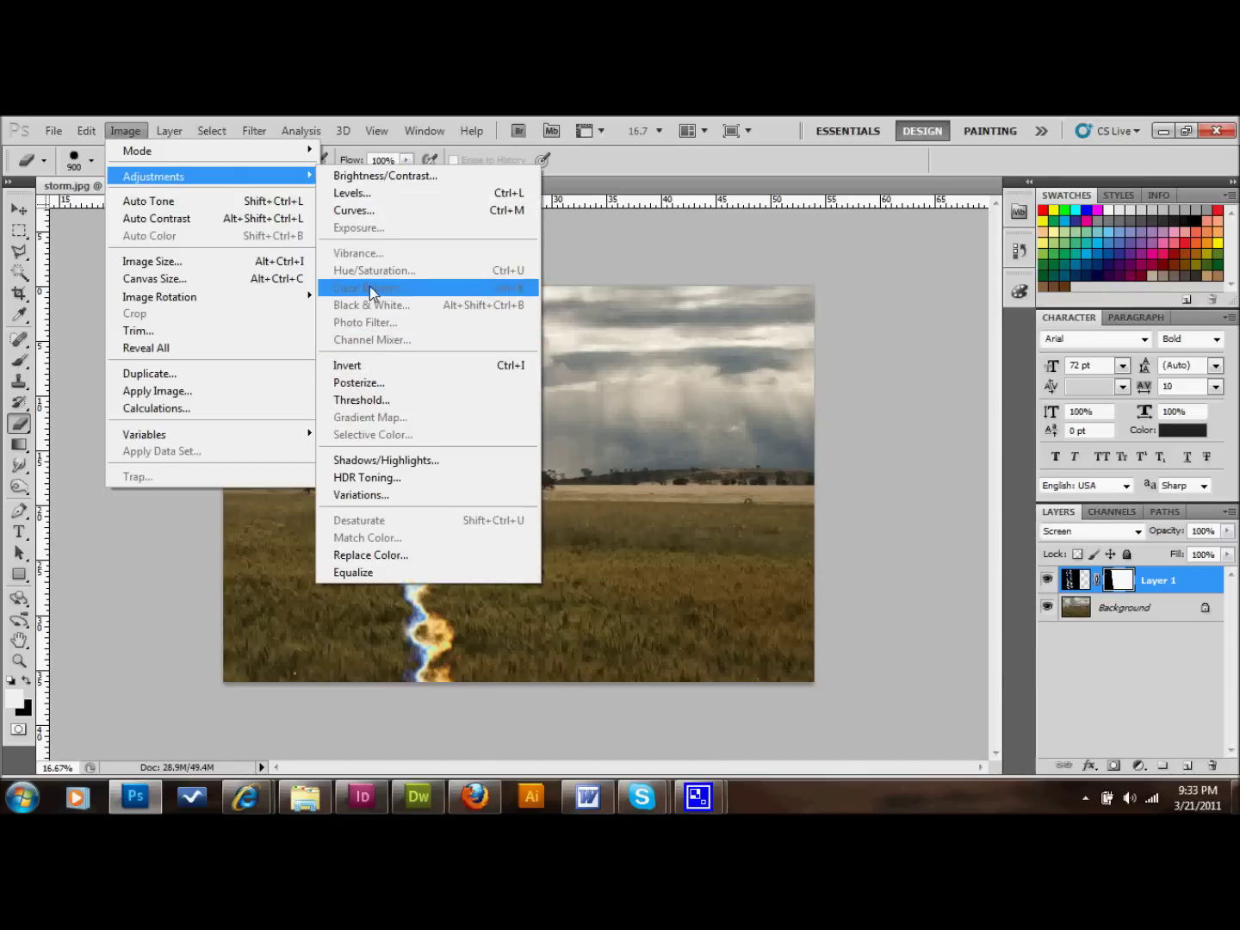
{"action": "left_click", "coordinate": [1076, 581]}
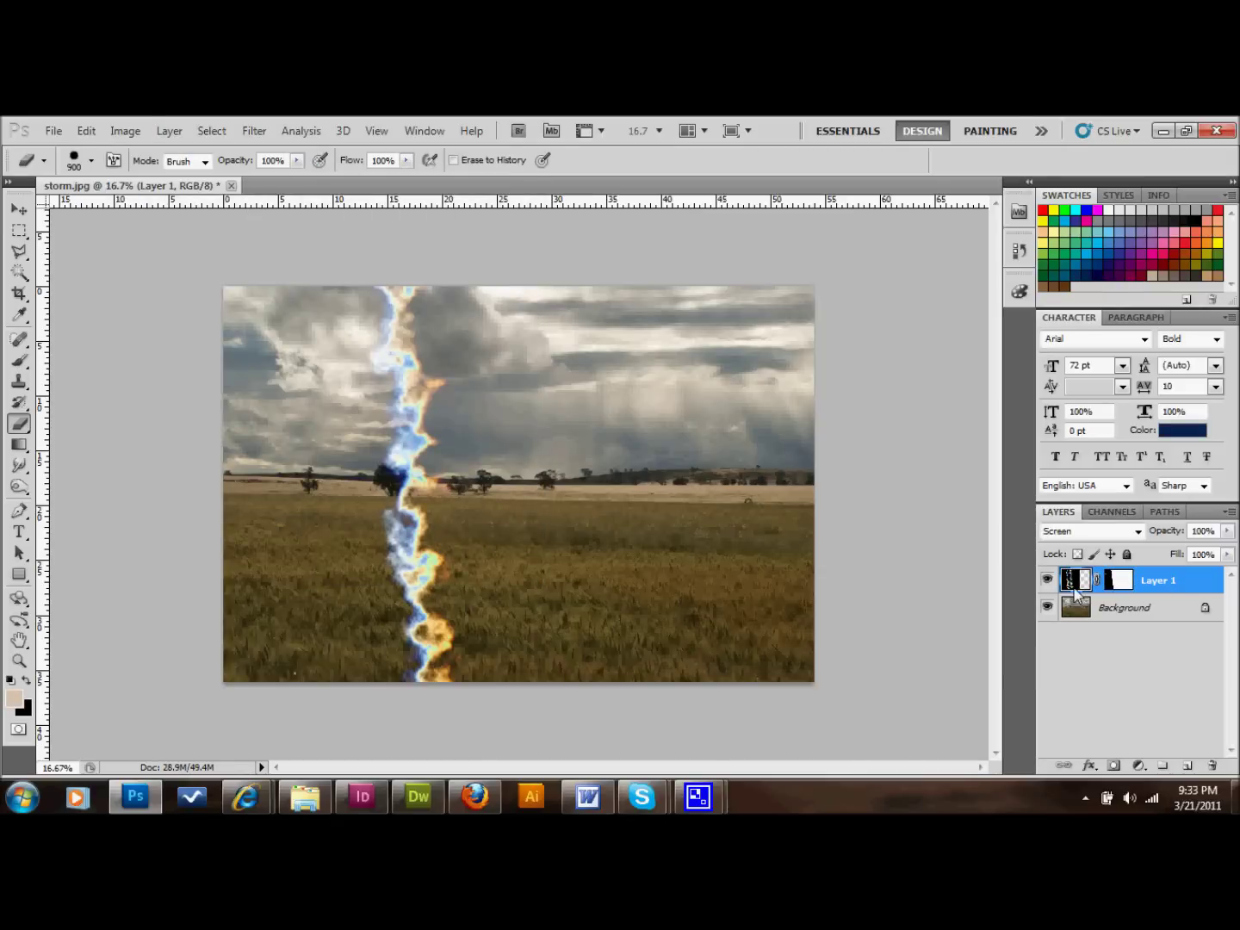
- Make the lightning white with Hue/Saturation: Saturation -100 and slightly adjusted Lightness
{"action": "left_click", "coordinate": [127, 131]}
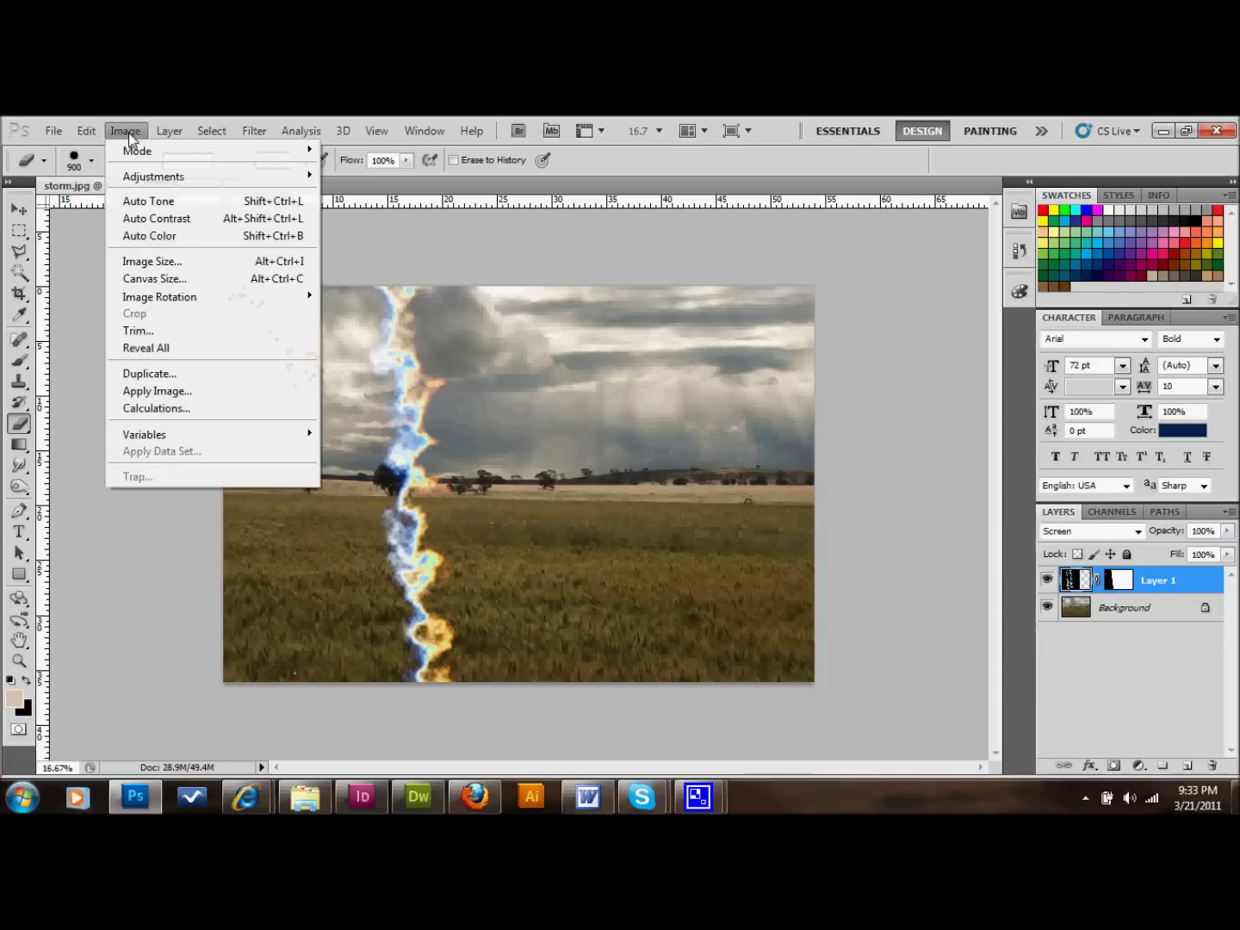
{"action": "mouse_move", "coordinate": [182, 177]}
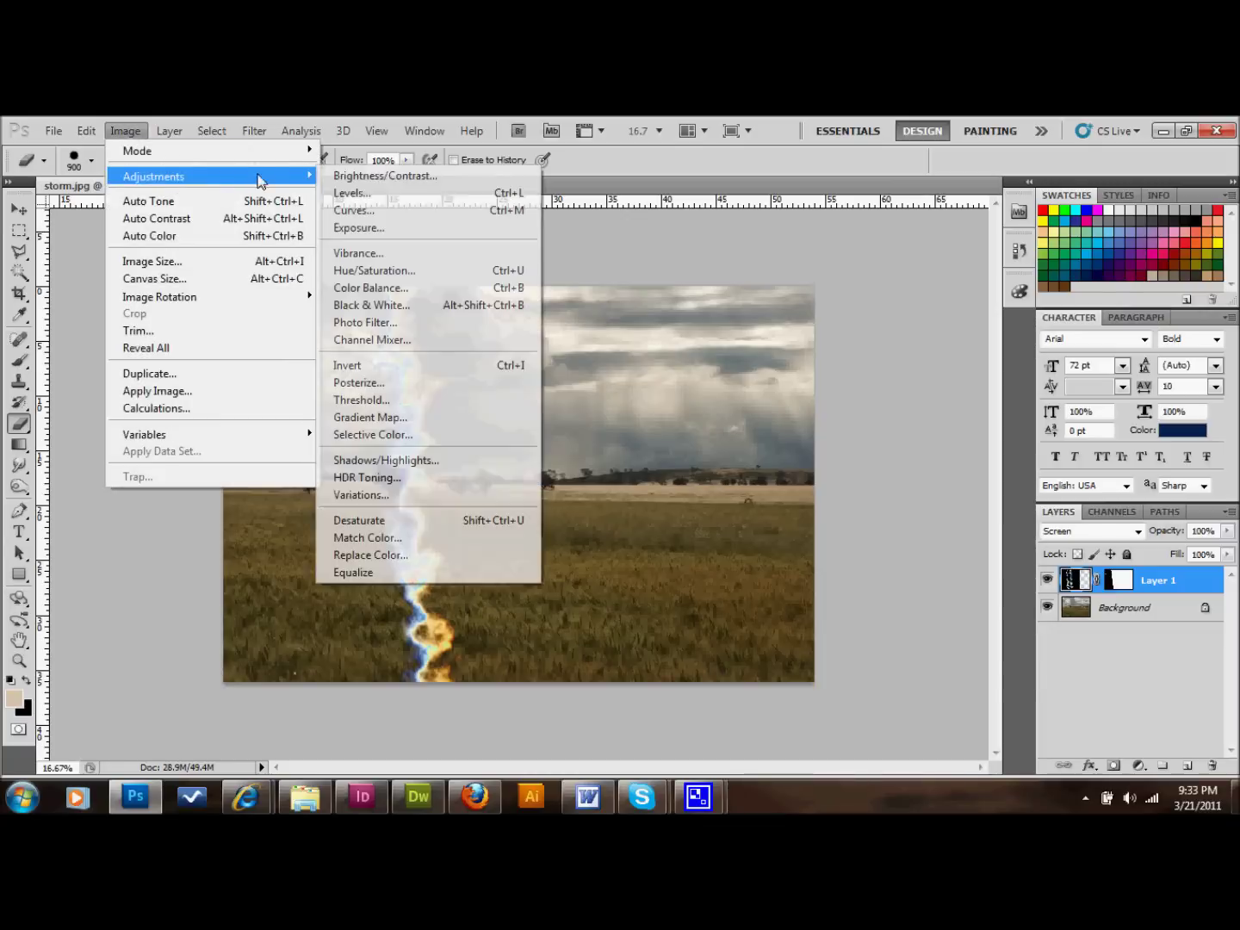
{"action": "left_click", "coordinate": [381, 271]}
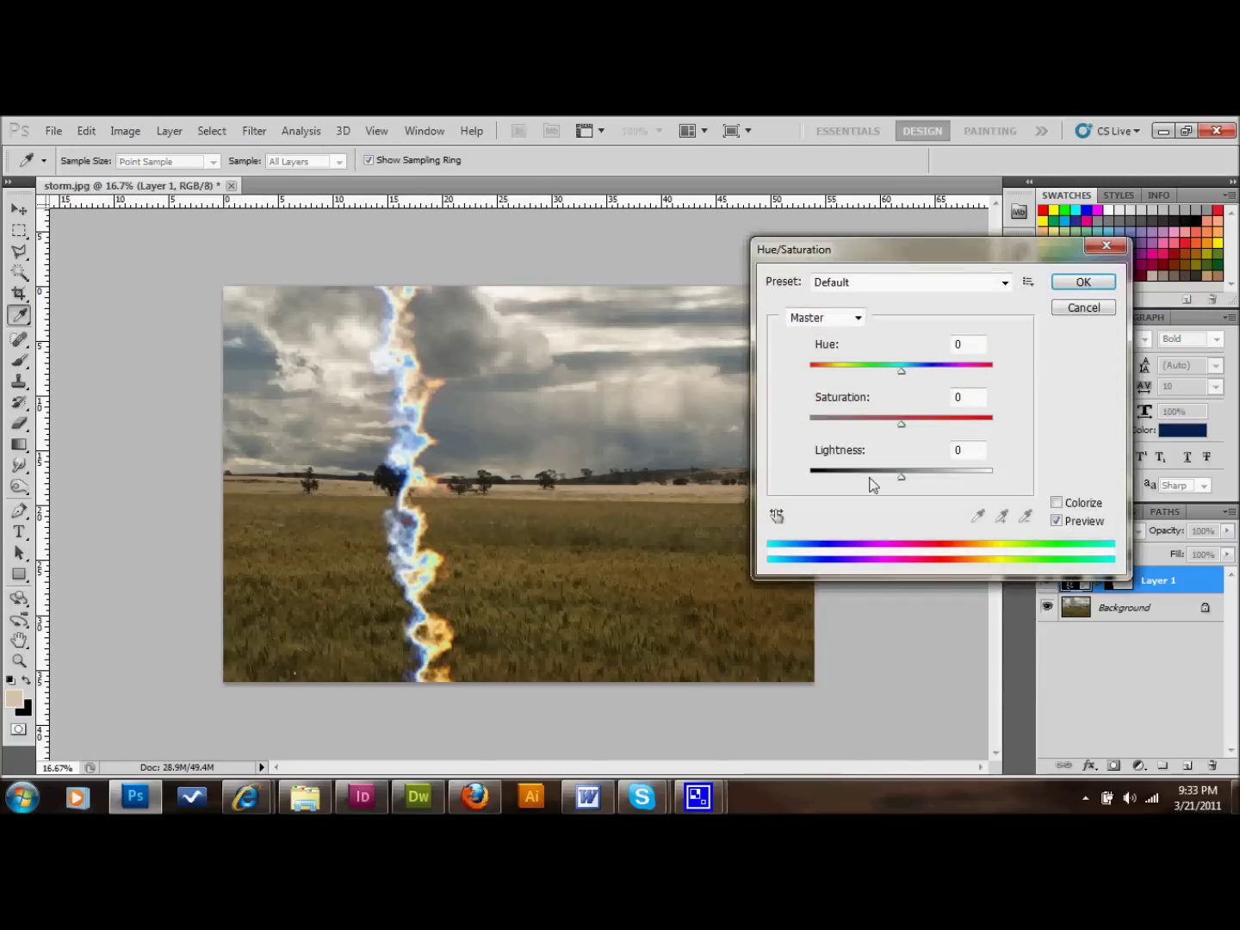
{"action": "left_click_drag", "start_coordinate": [902, 423], "coordinate": [785, 425]}
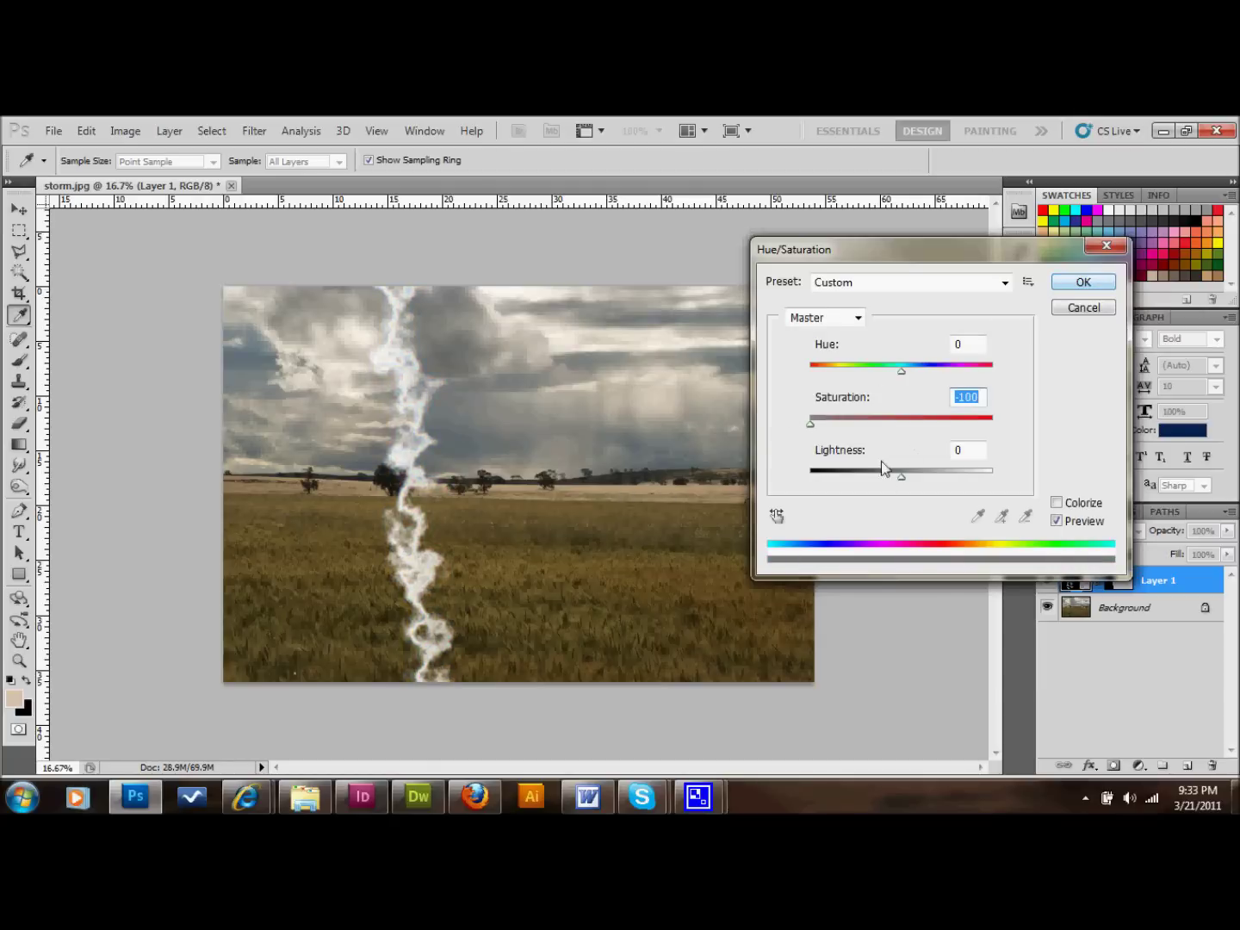
{"action": "mouse_move", "coordinate": [899, 480]}
{"action": "left_mouse_down"}
{"action": "mouse_move", "coordinate": [992, 479]}
{"action": "mouse_move", "coordinate": [895, 465]}
{"action": "mouse_move", "coordinate": [799, 476]}
{"action": "mouse_move", "coordinate": [922, 479]}
{"action": "mouse_move", "coordinate": [903, 476]}
{"action": "left_mouse_up"}
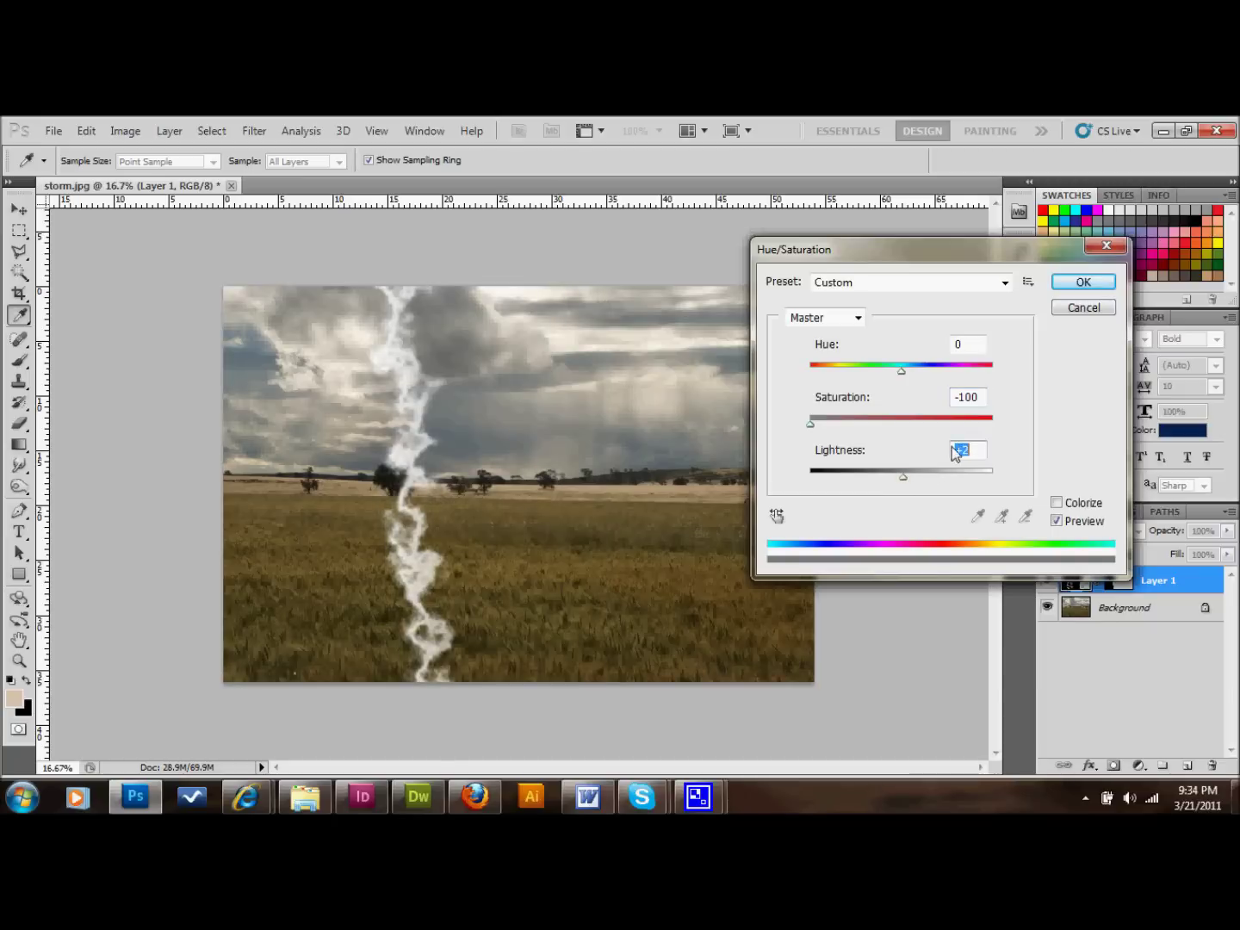
{"action": "left_click", "coordinate": [1072, 288]}
{"action": "key", "text": "e"}
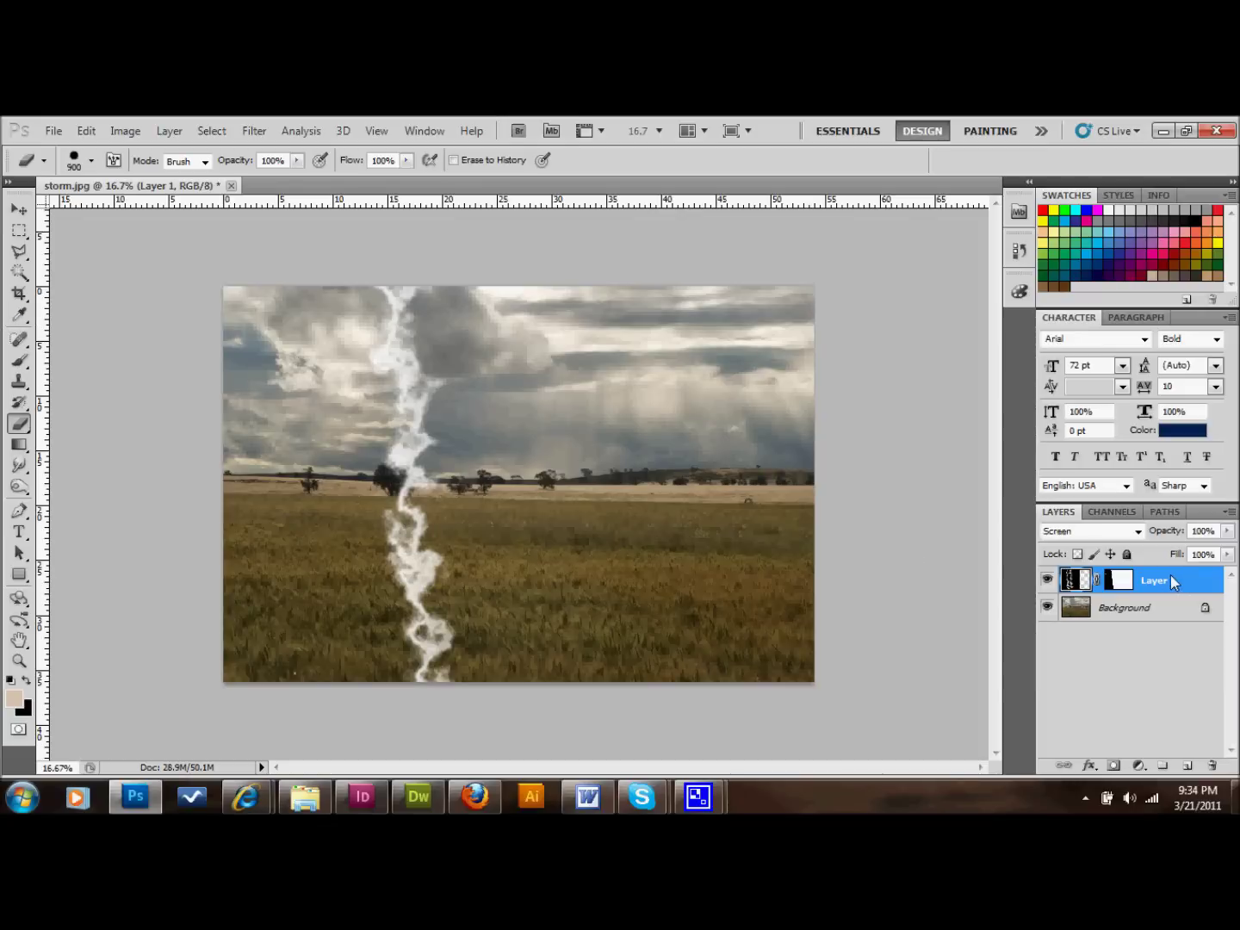
- Start a Free Transform on the lightning layer and commit it unchanged
{"action": "key", "text": "ctrl+t"}
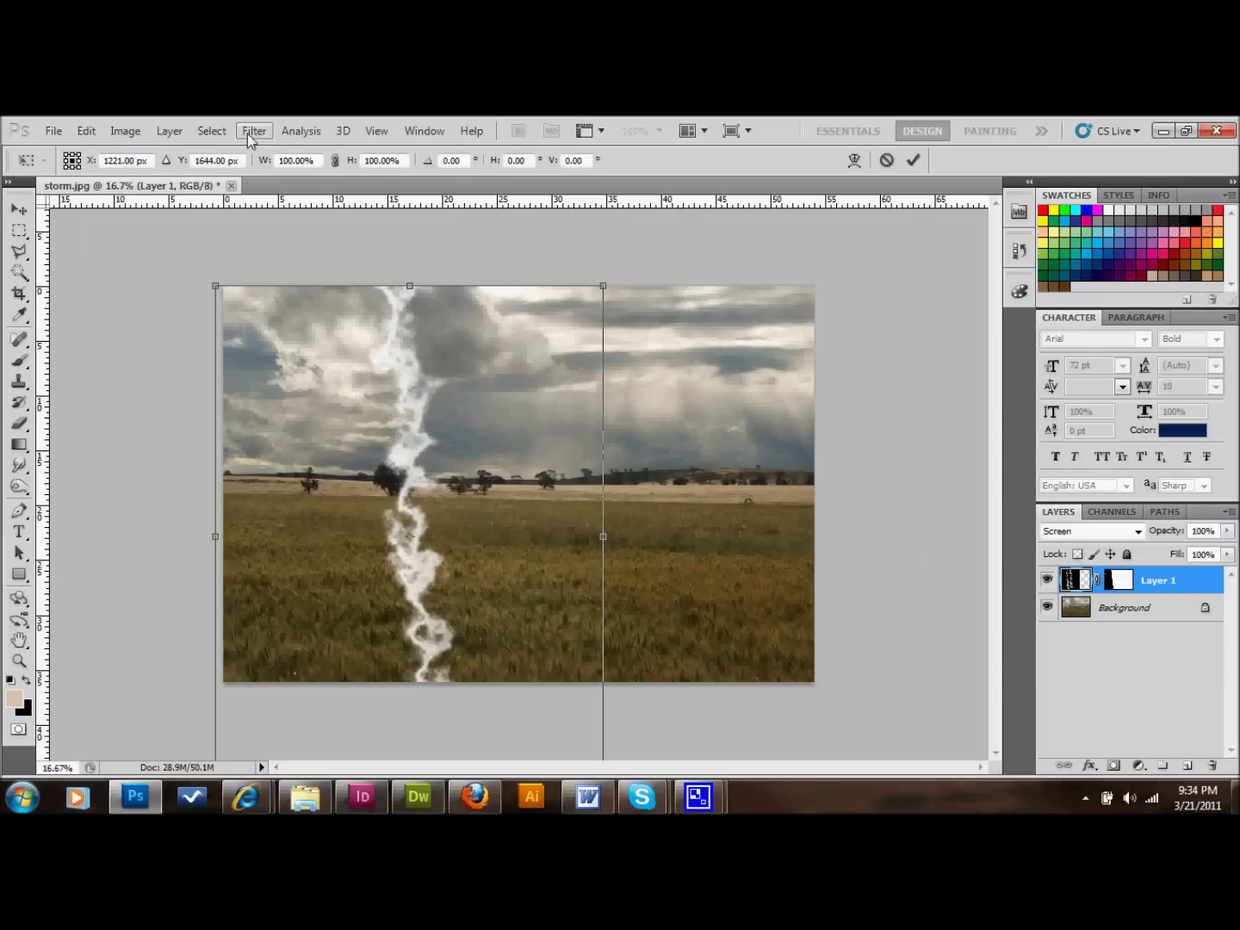
{"action": "left_click", "coordinate": [127, 132]}
{"action": "left_click", "coordinate": [127, 133]}
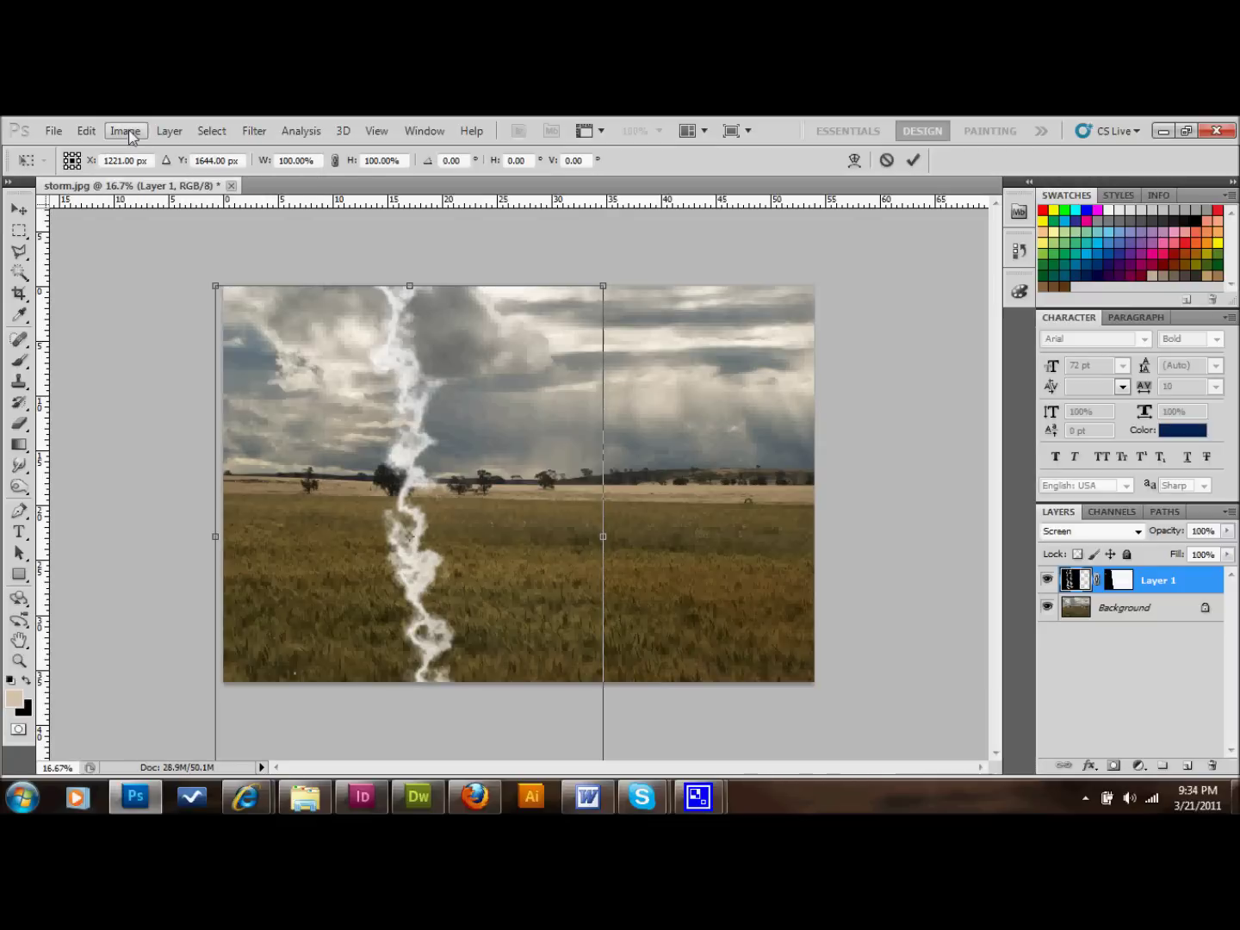
{"action": "key", "text": "Return"}
{"action": "key", "text": "e"}
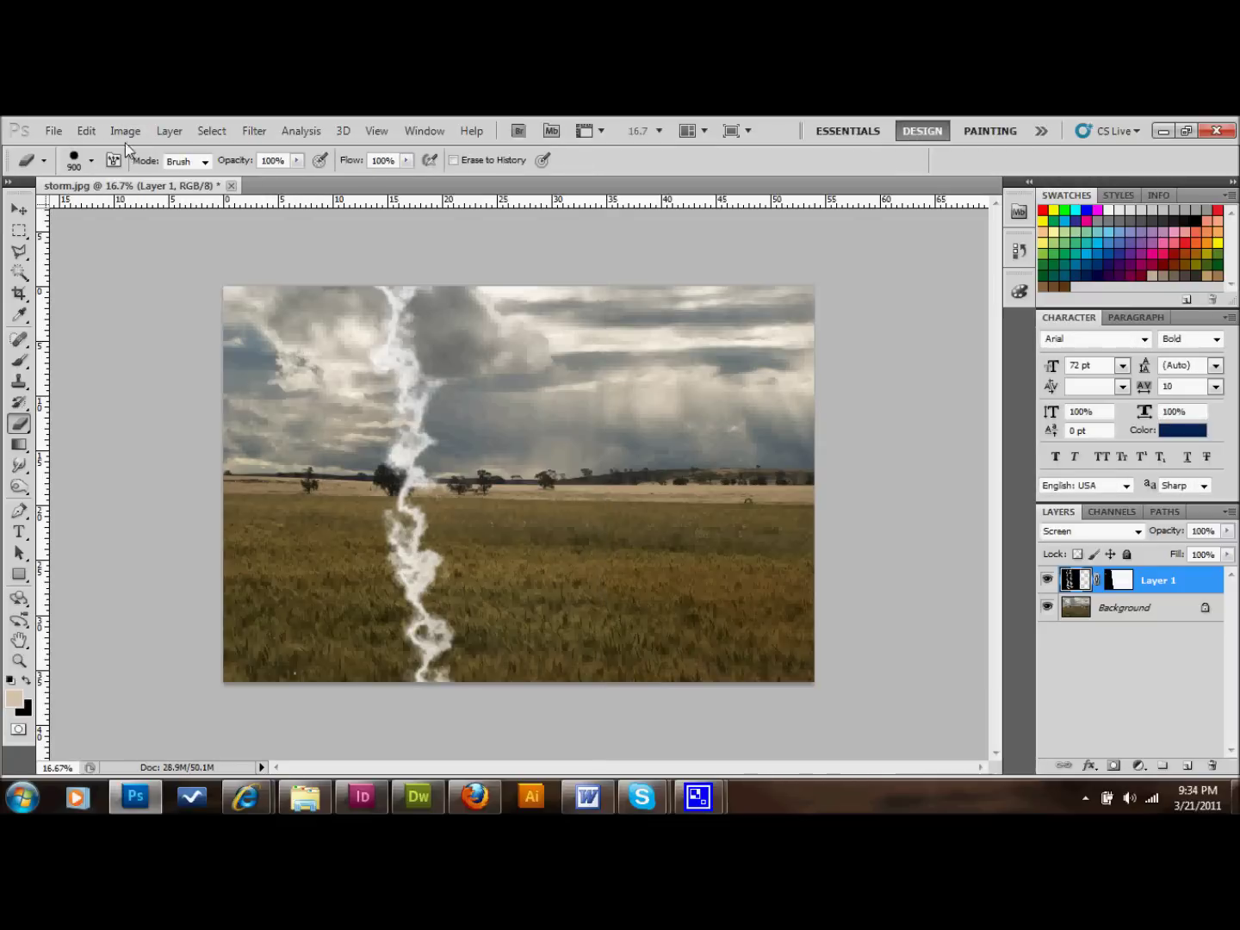
{"action": "left_click", "coordinate": [126, 132]}
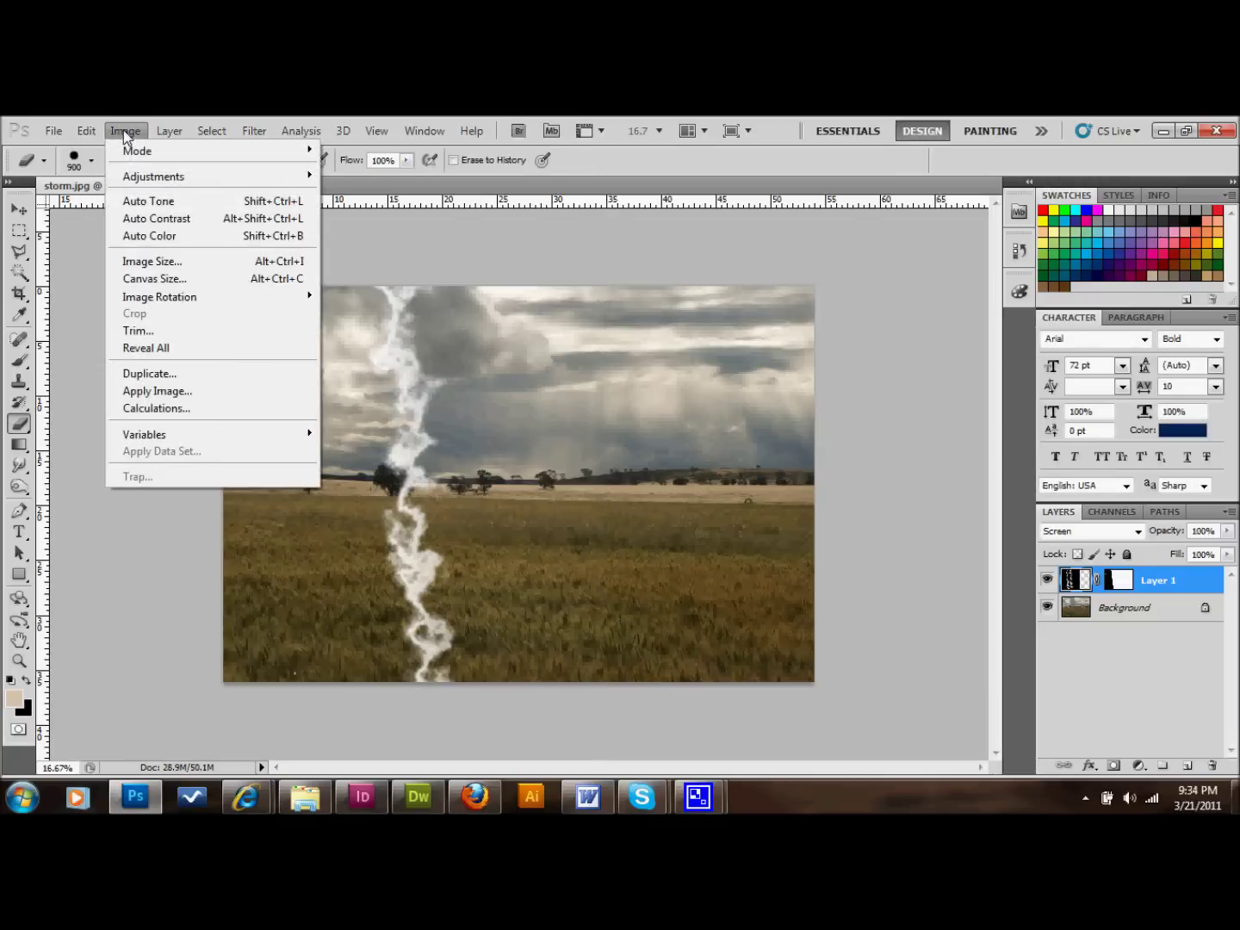
{"action": "left_click", "coordinate": [126, 132]}
- With the Move tool active, put Edit > Transform > Scale handles on the lightning layer
{"action": "left_click", "coordinate": [19, 210]}
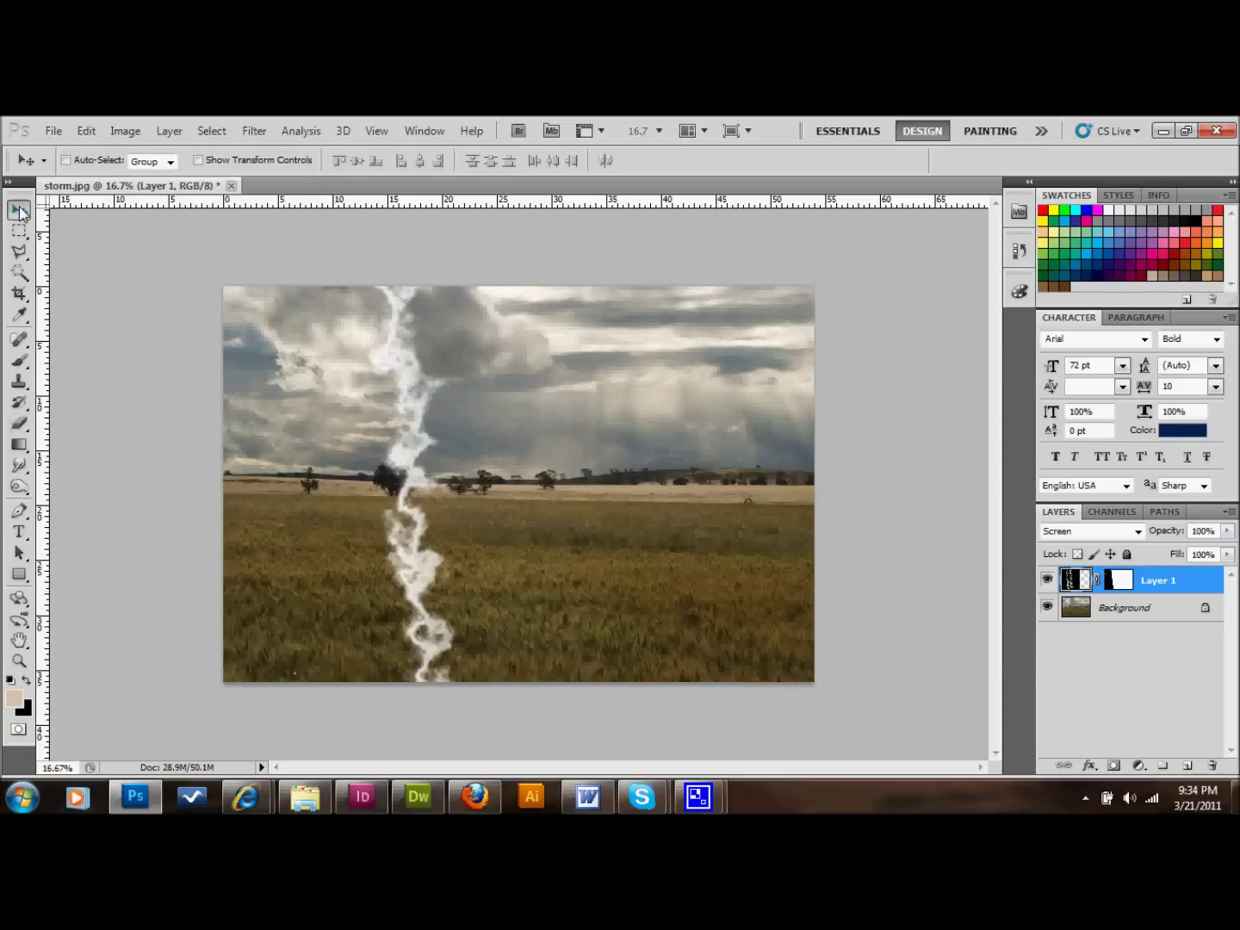
{"action": "left_click", "coordinate": [125, 131]}
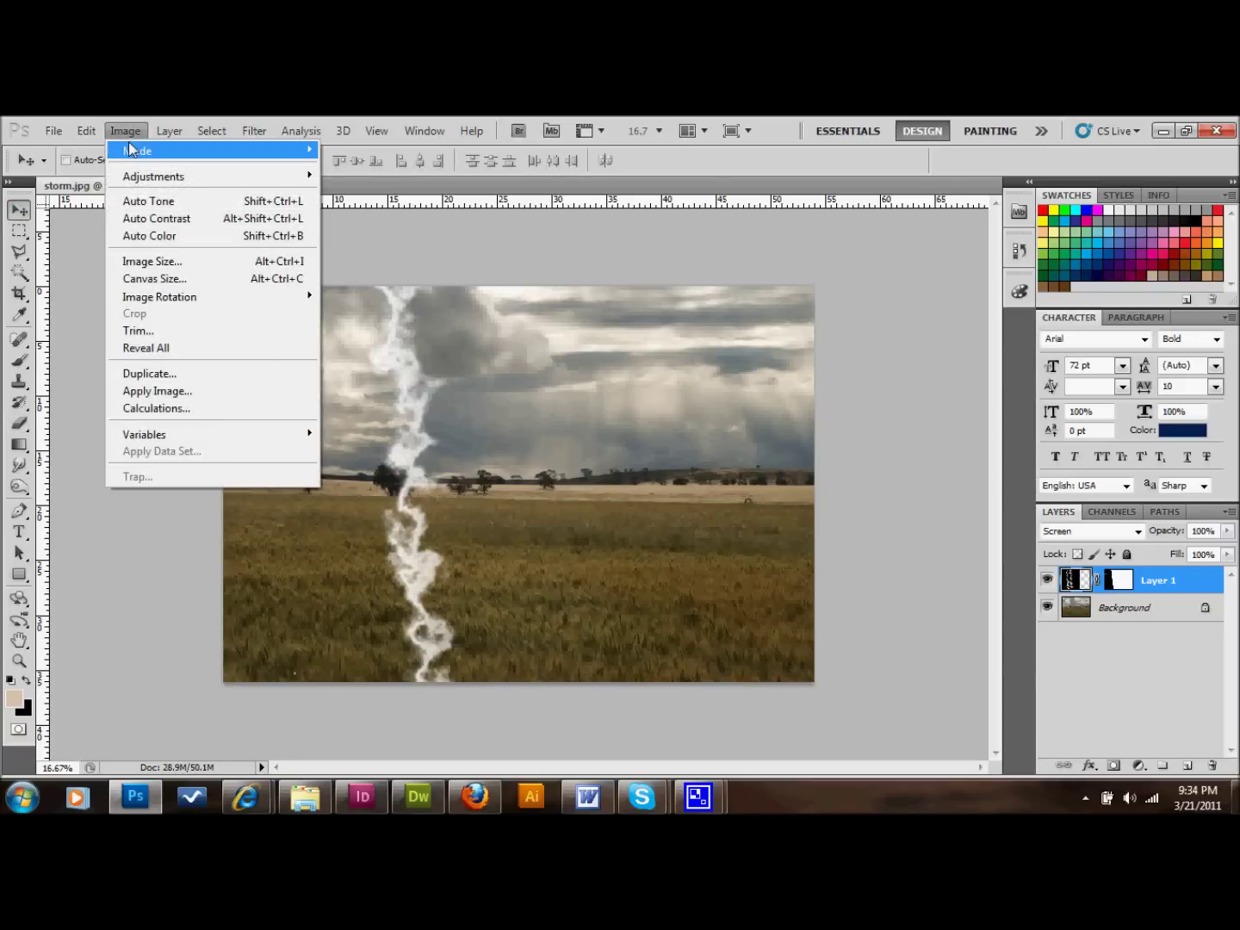
{"action": "left_click", "coordinate": [127, 136]}
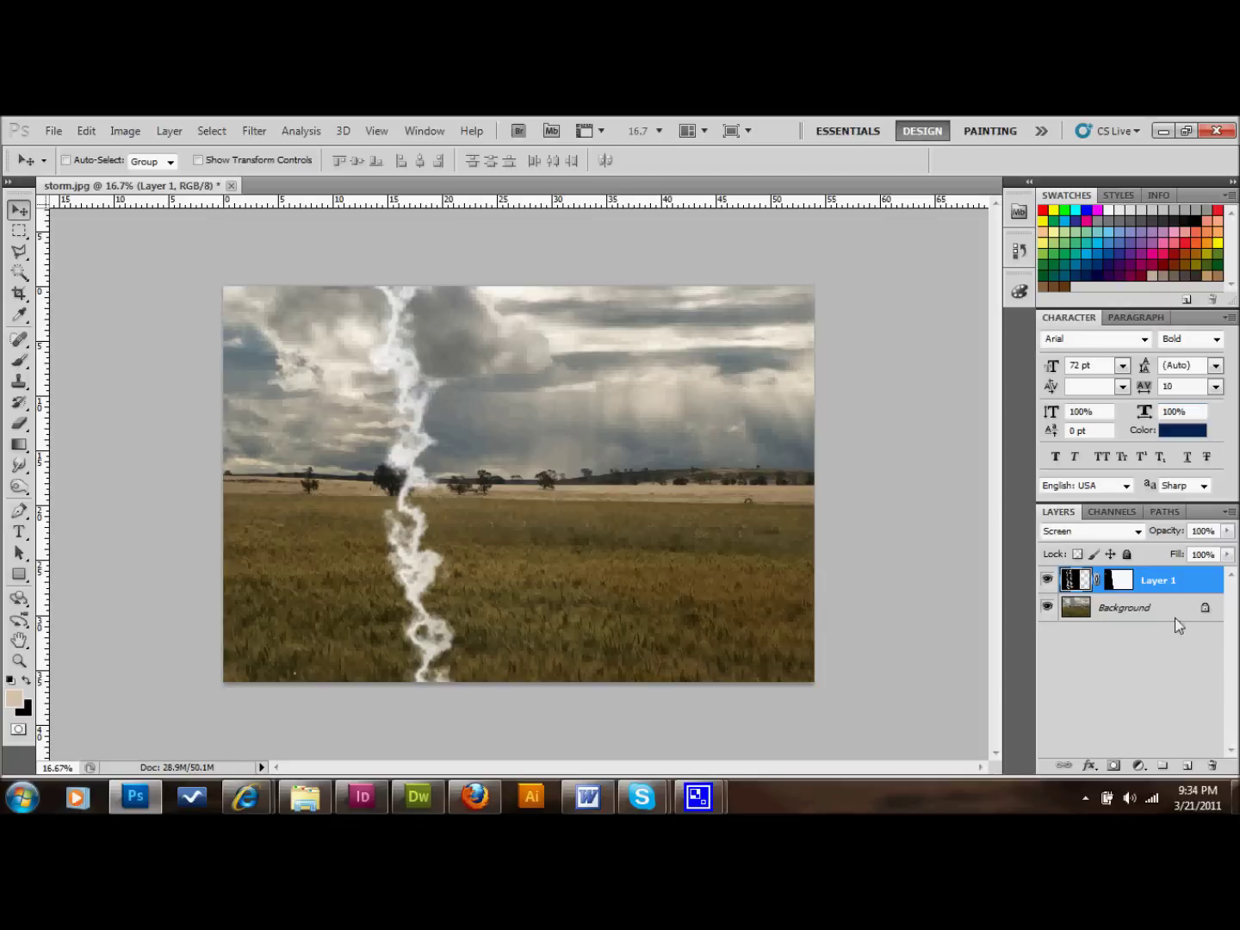
{"action": "left_click", "coordinate": [89, 132]}
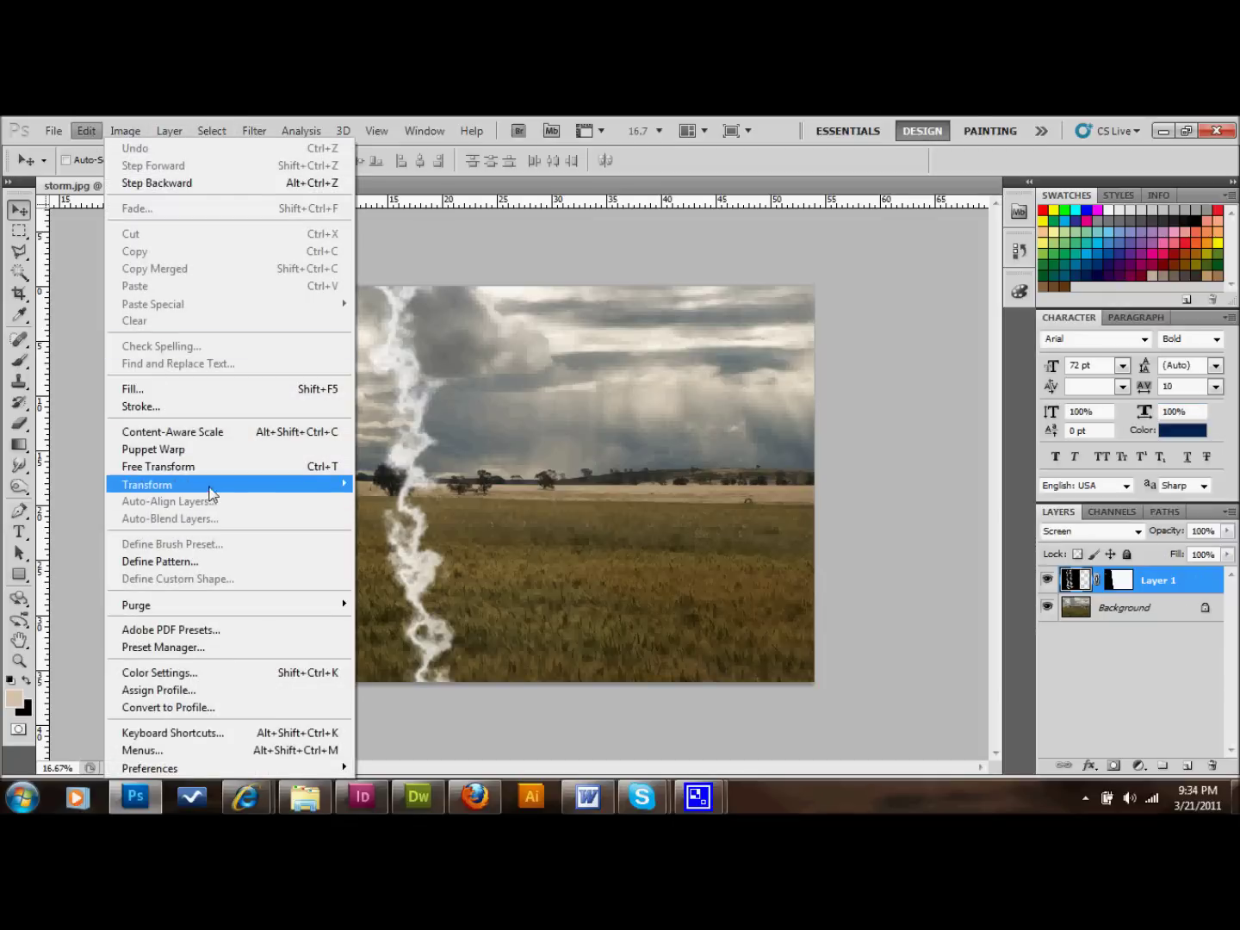
{"action": "mouse_move", "coordinate": [341, 486]}
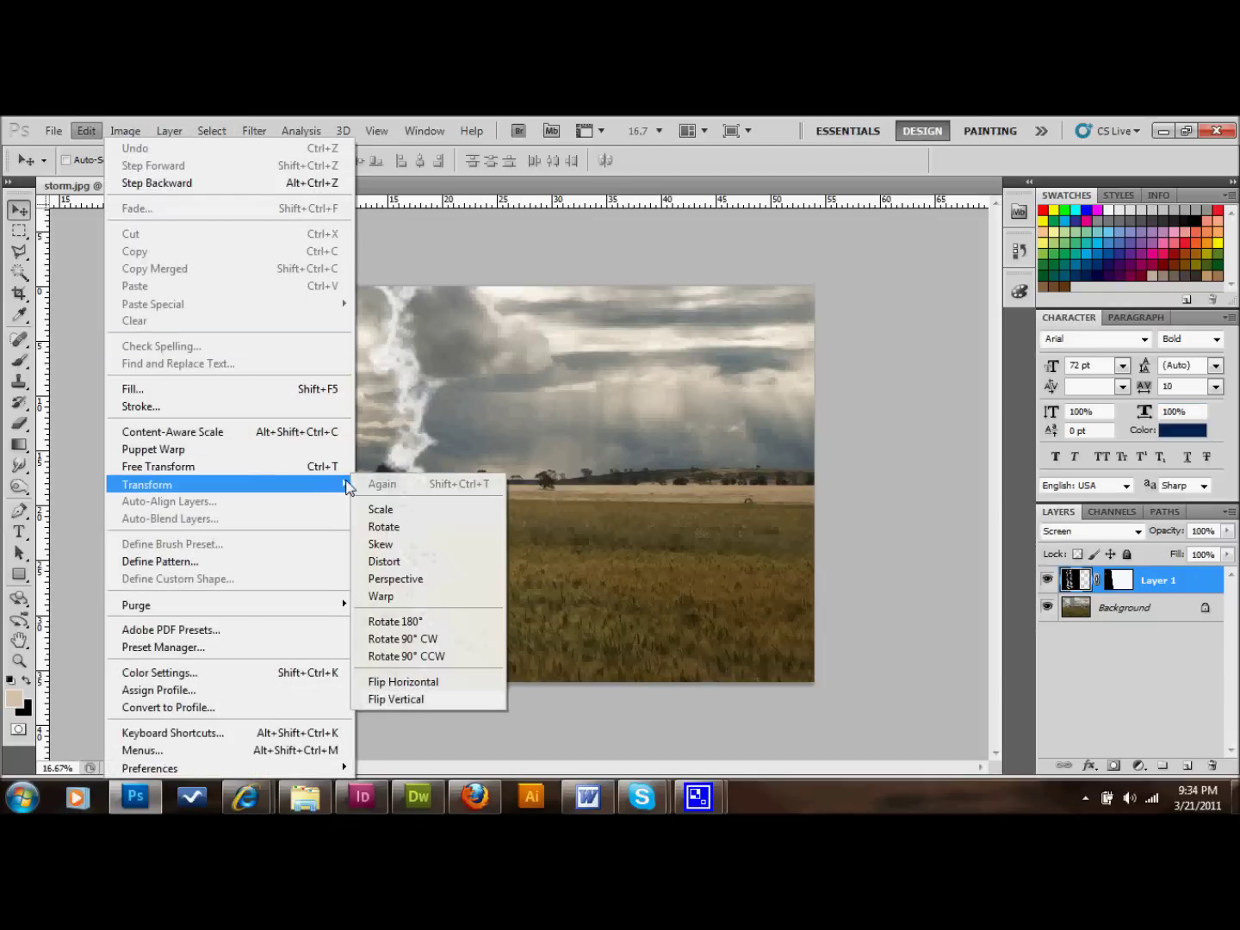
{"action": "left_click", "coordinate": [395, 515]}
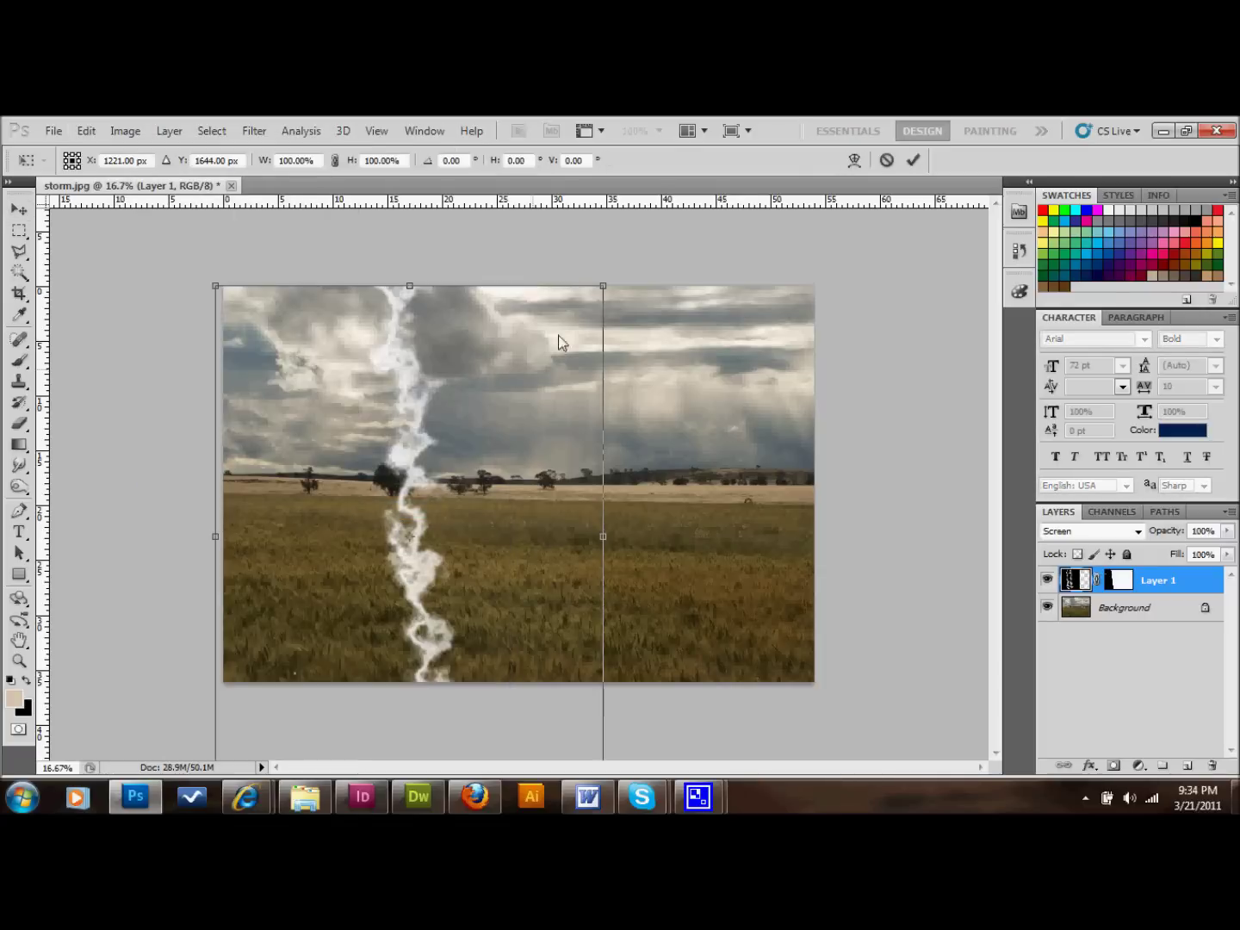
- Scale the lightning bolt down to 39.29%, place it just beyond the trees, and commit
{"action": "left_click_drag", "start_coordinate": [604, 287], "coordinate": [499, 420]}
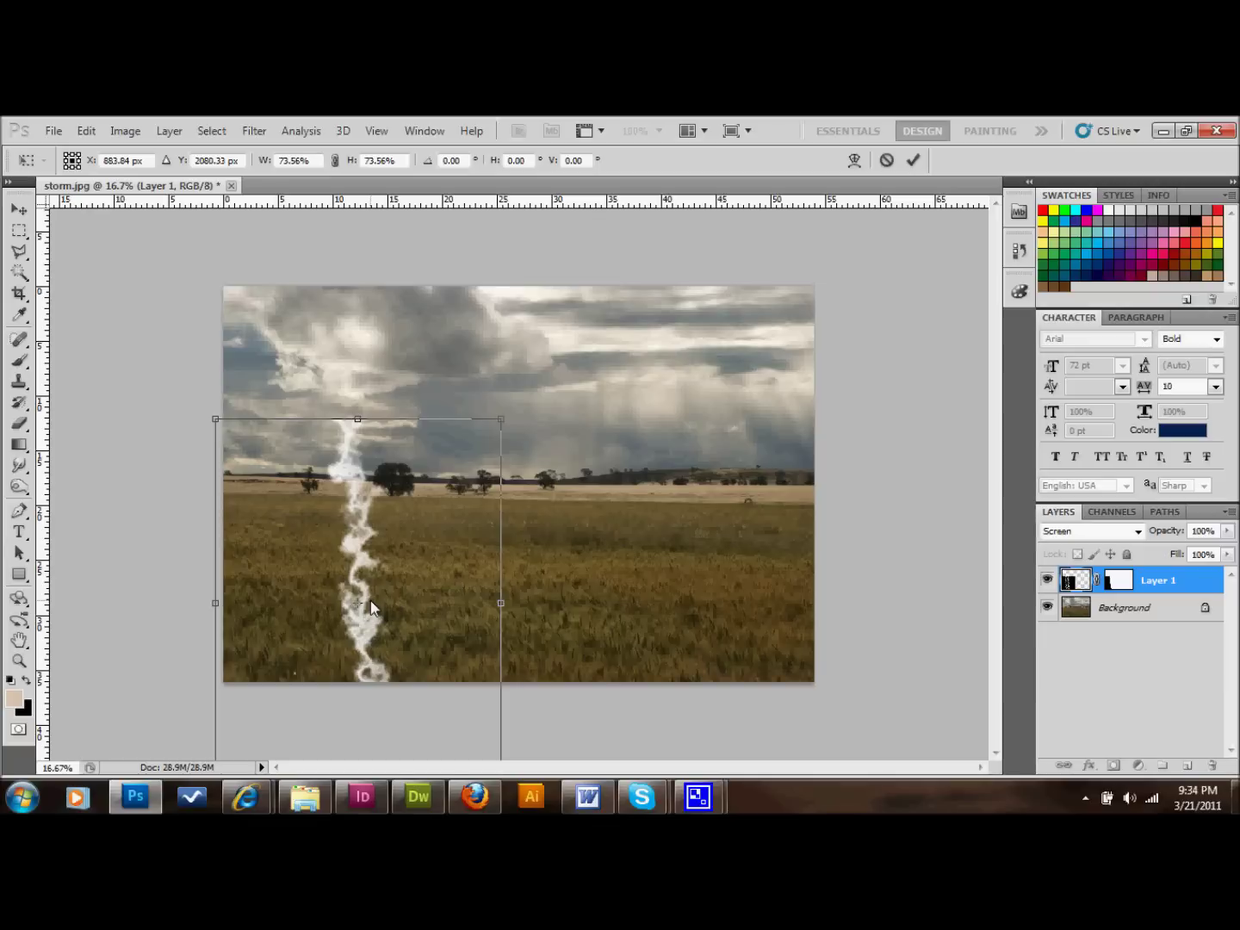
{"action": "left_click_drag", "start_coordinate": [370, 601], "coordinate": [522, 550]}
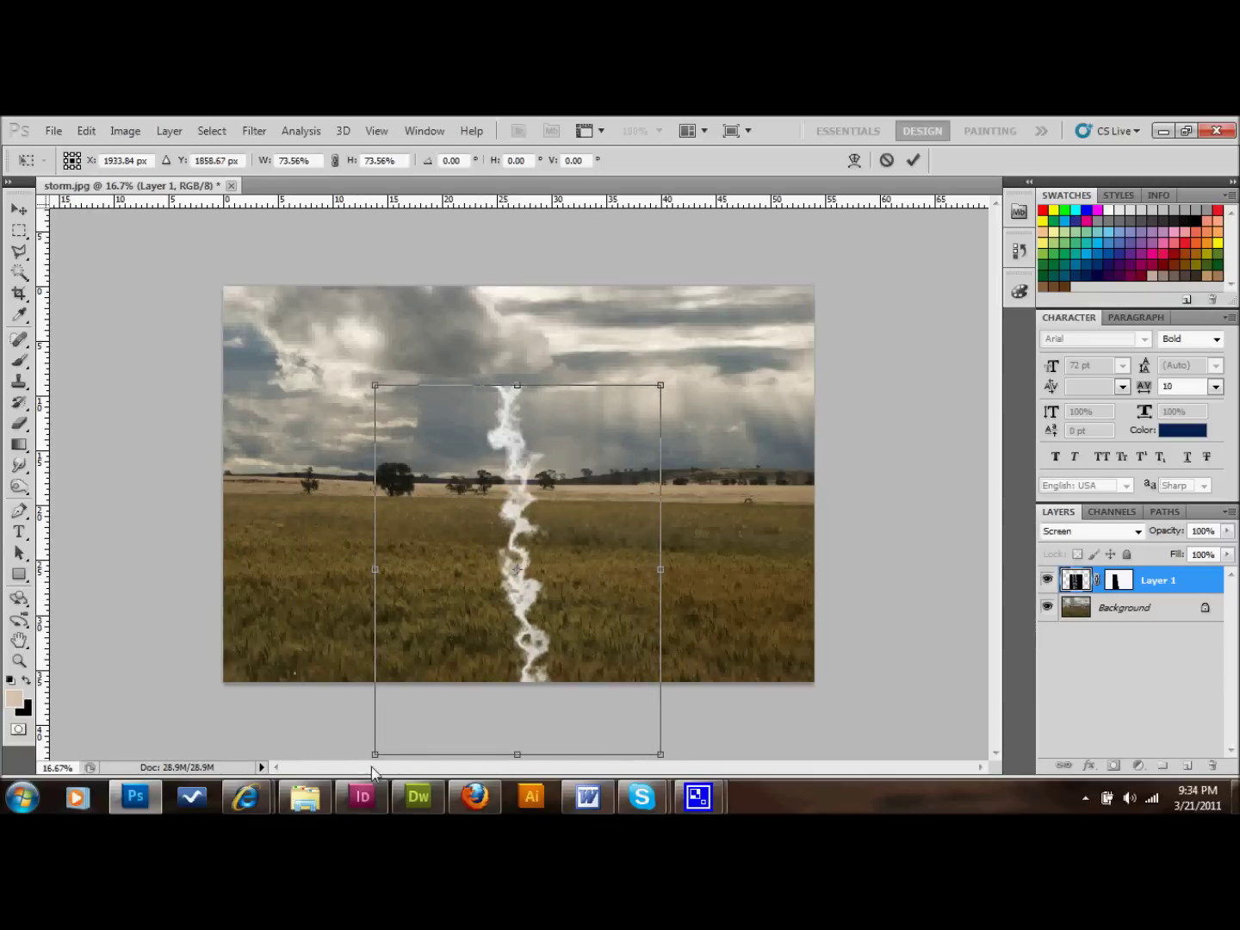
{"action": "left_click_drag", "start_coordinate": [378, 762], "coordinate": [546, 617]}
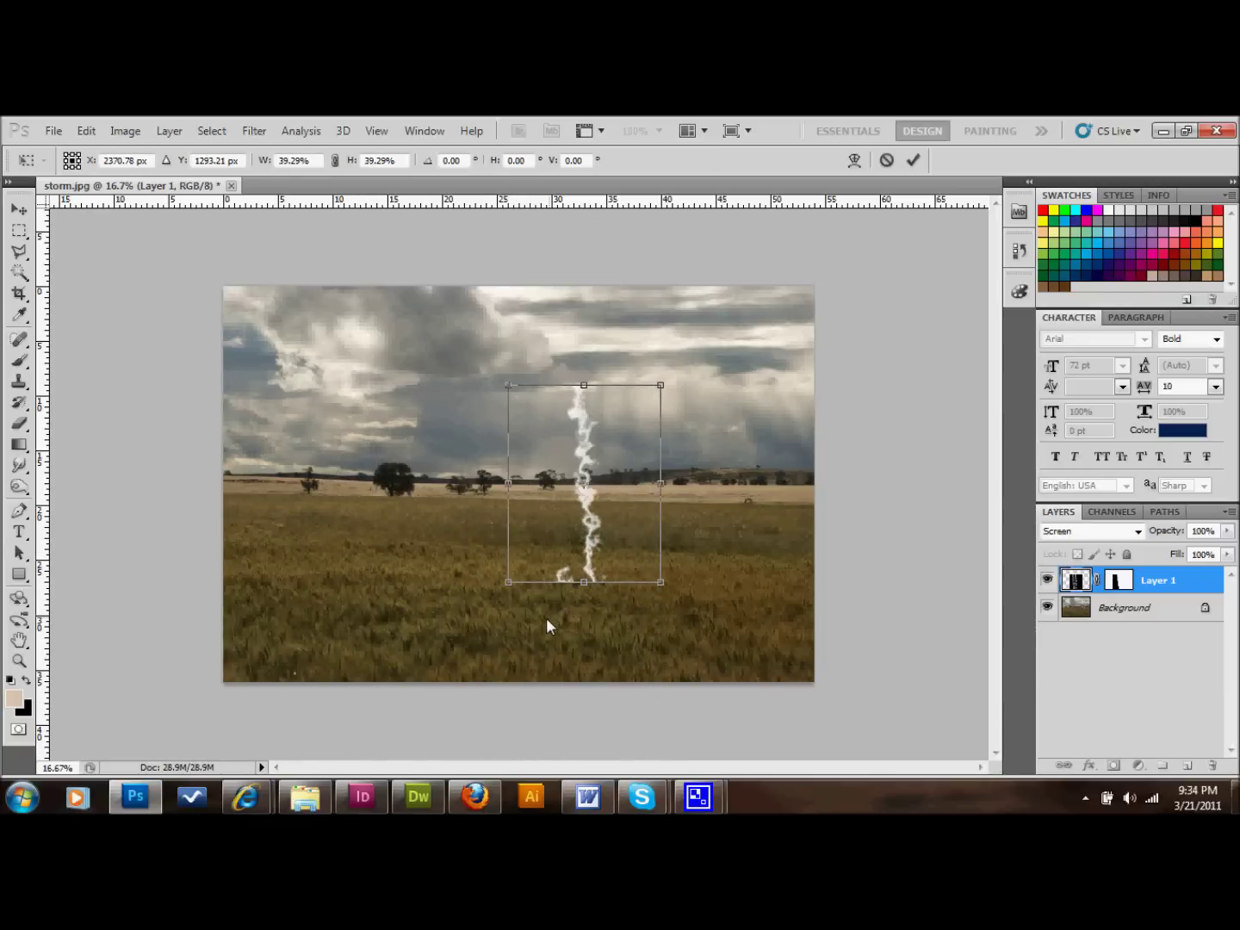
{"action": "left_click_drag", "start_coordinate": [588, 461], "coordinate": [454, 454]}
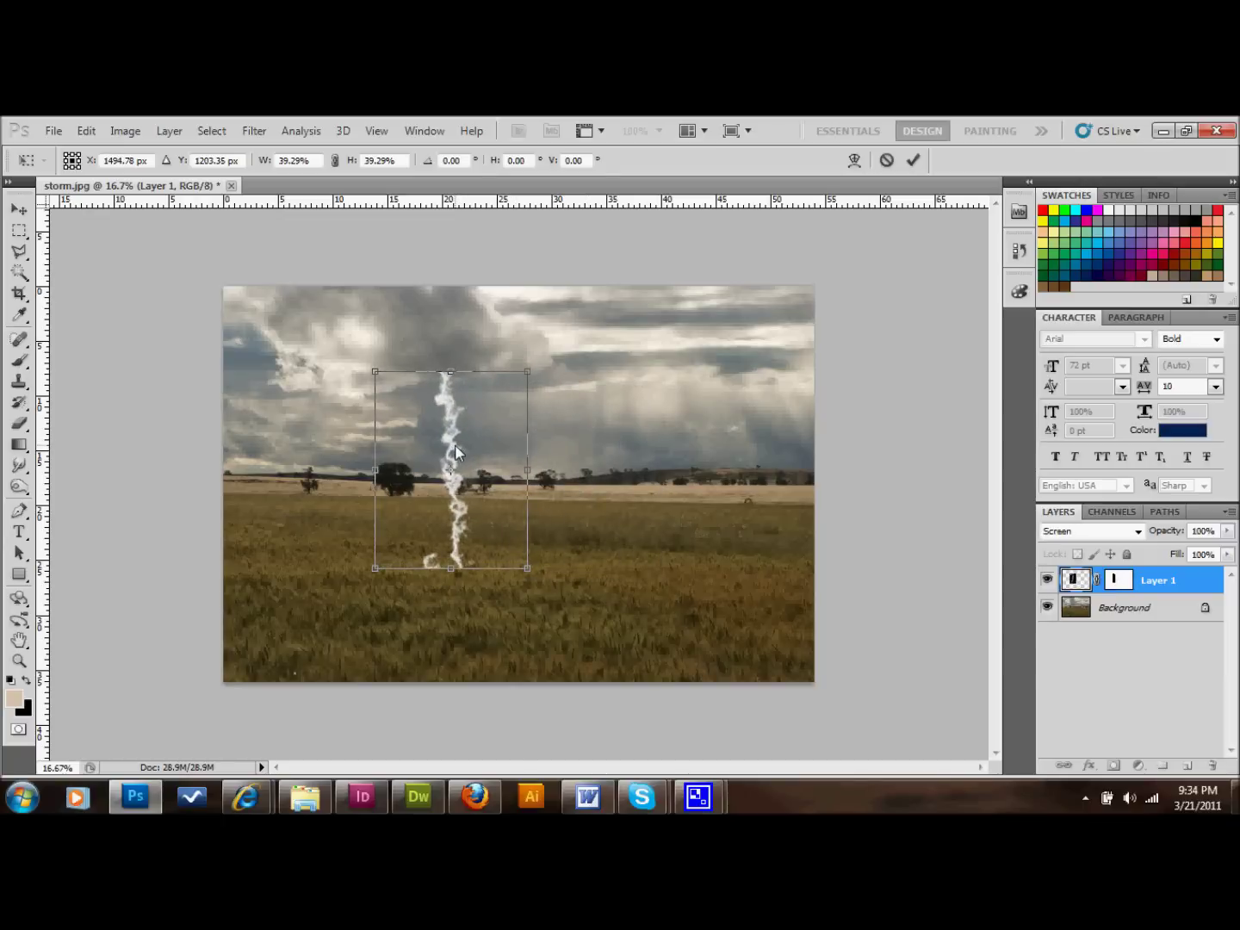
{"action": "key", "text": "Return"}
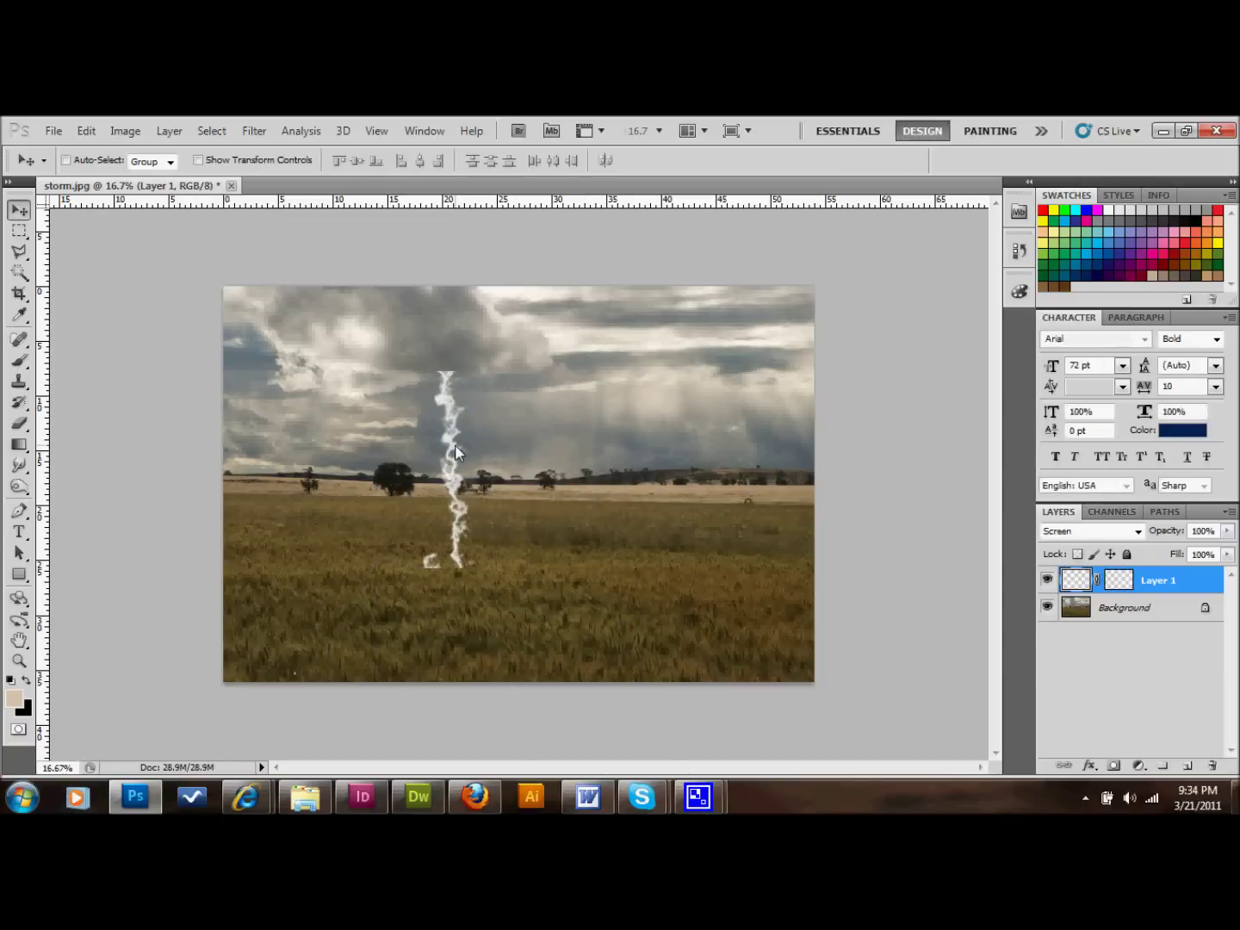
- On Layer 1's mask, fade the bolt's top tip with a 0% hardness eraser
{"action": "left_click", "coordinate": [1130, 586]}
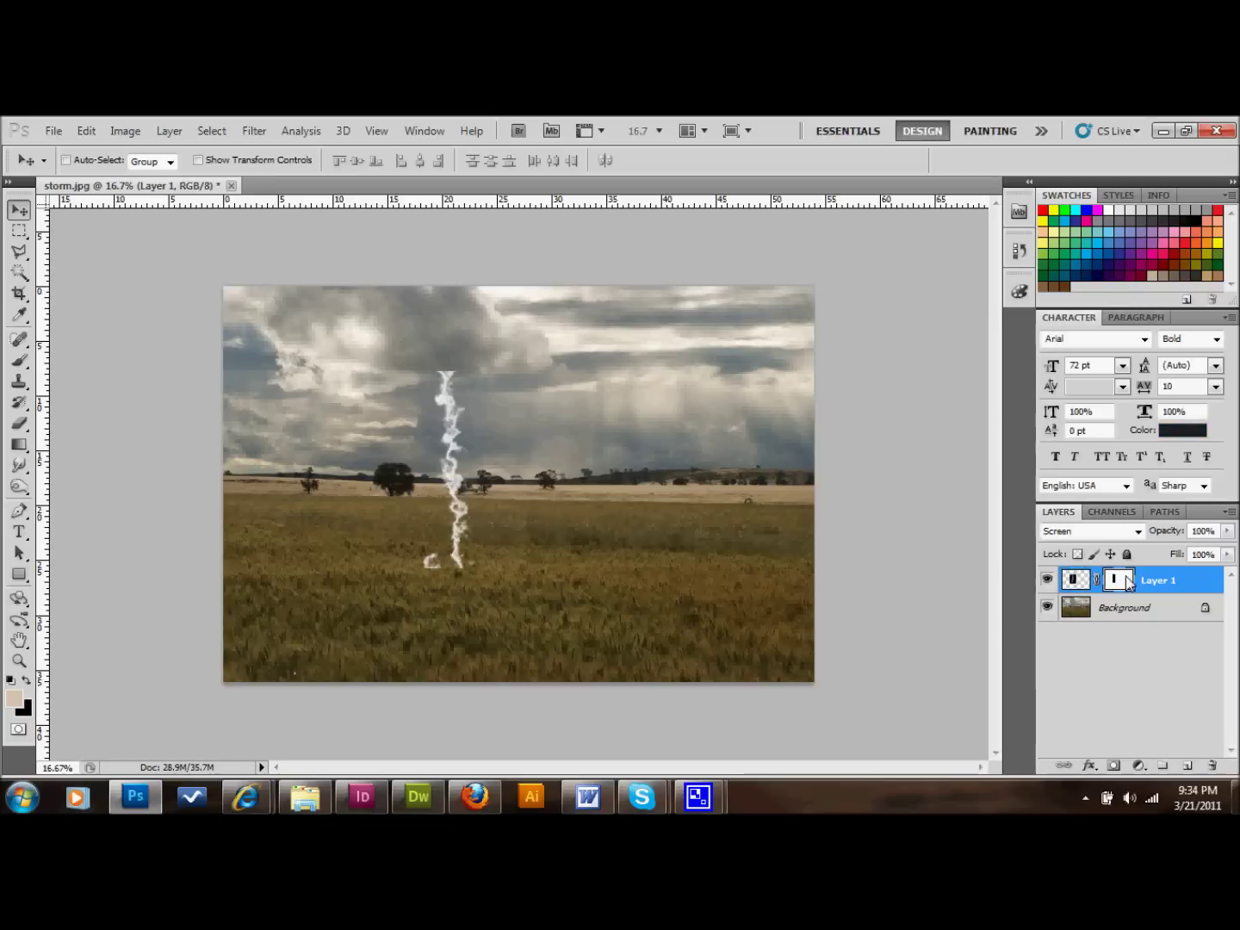
{"action": "left_click", "coordinate": [20, 422]}
{"action": "left_click", "coordinate": [78, 164]}
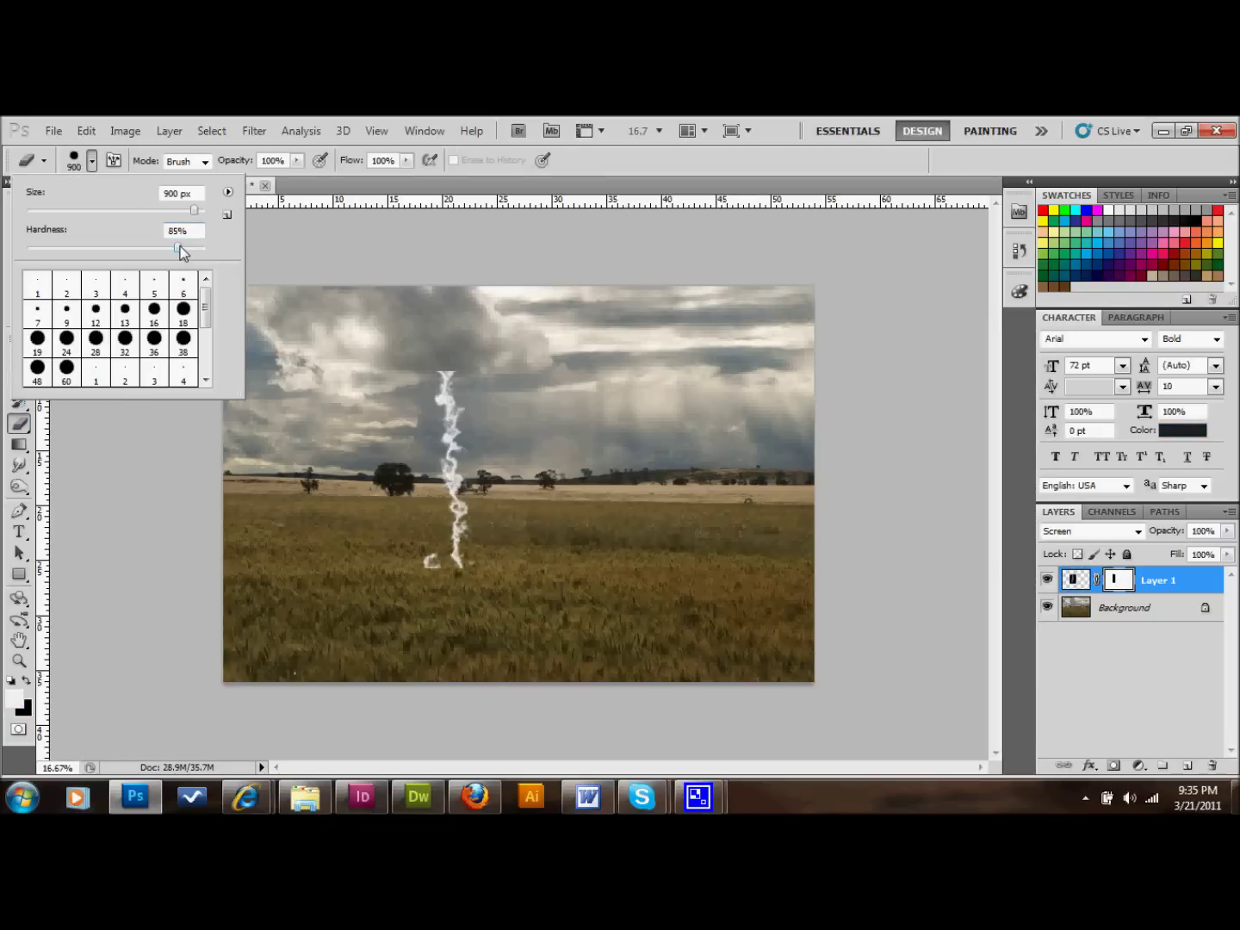
{"action": "left_click_drag", "start_coordinate": [178, 247], "coordinate": [13, 267]}
{"action": "left_click", "coordinate": [336, 365]}
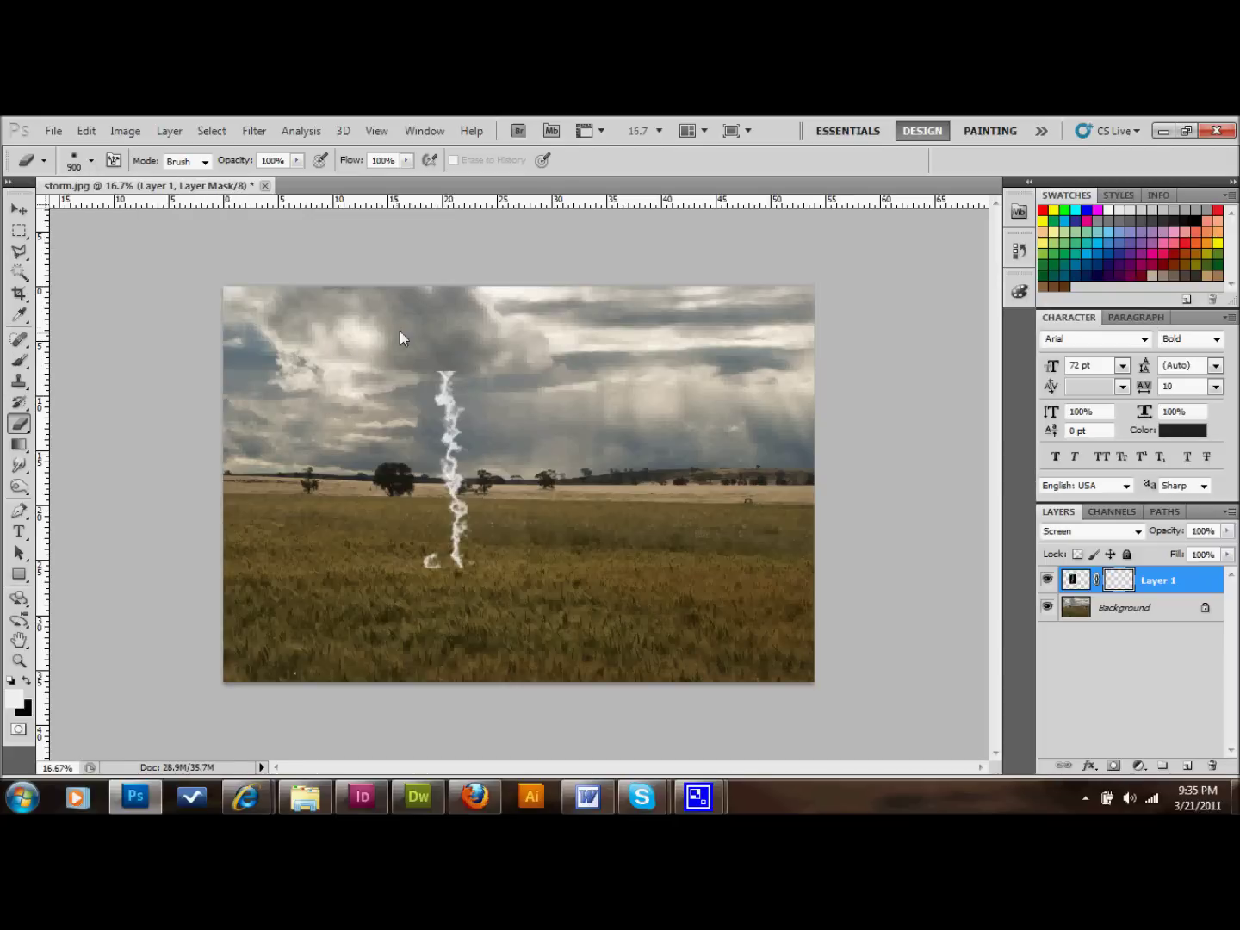
{"action": "left_click", "coordinate": [443, 327]}
{"action": "left_click", "coordinate": [447, 316]}
- Repaint part of the bolt's top, erase the white curl at its base, and add a new layer
{"action": "key", "text": "b"}
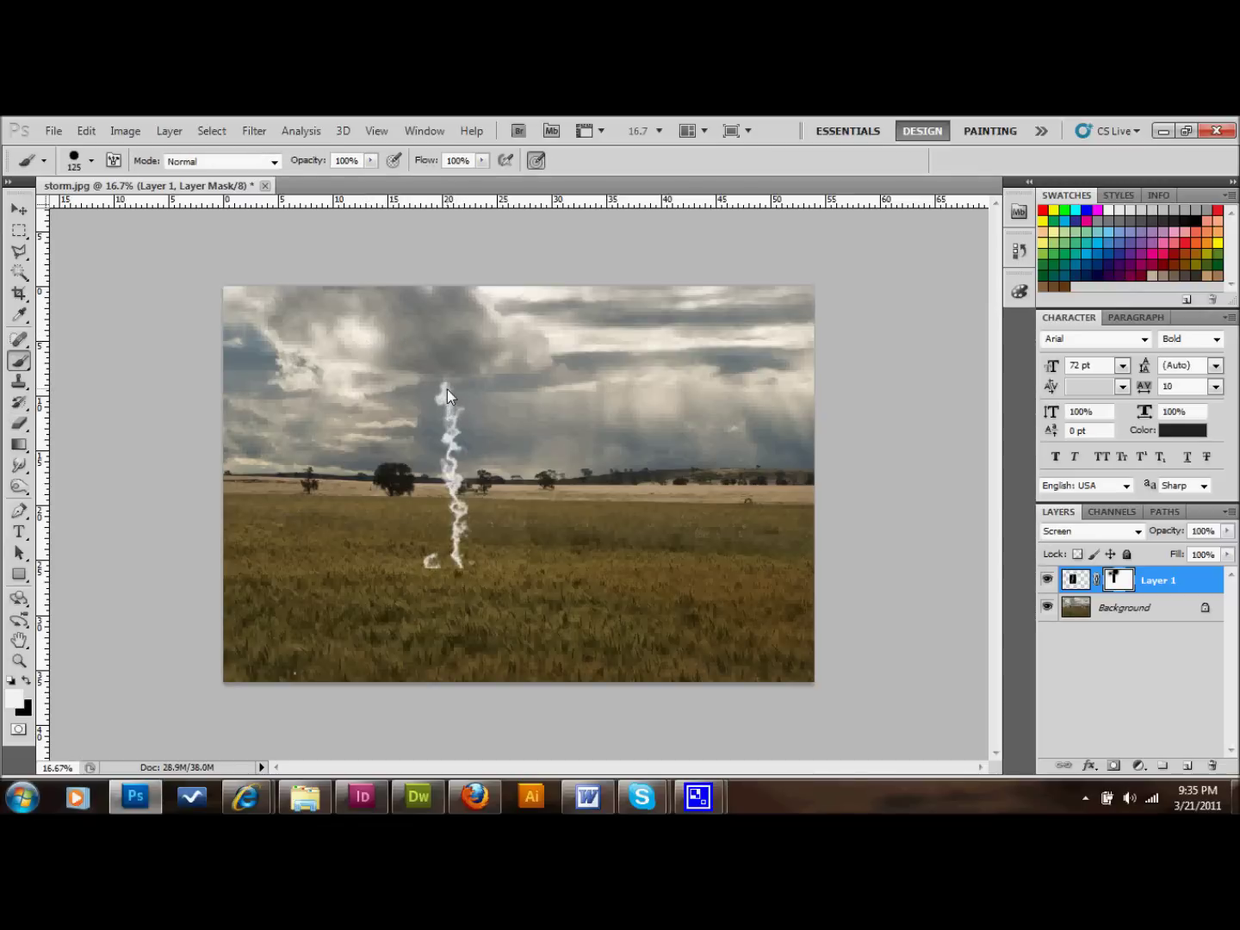
{"action": "left_click_drag", "start_coordinate": [448, 388], "coordinate": [487, 479]}
{"action": "key", "text": "e"}
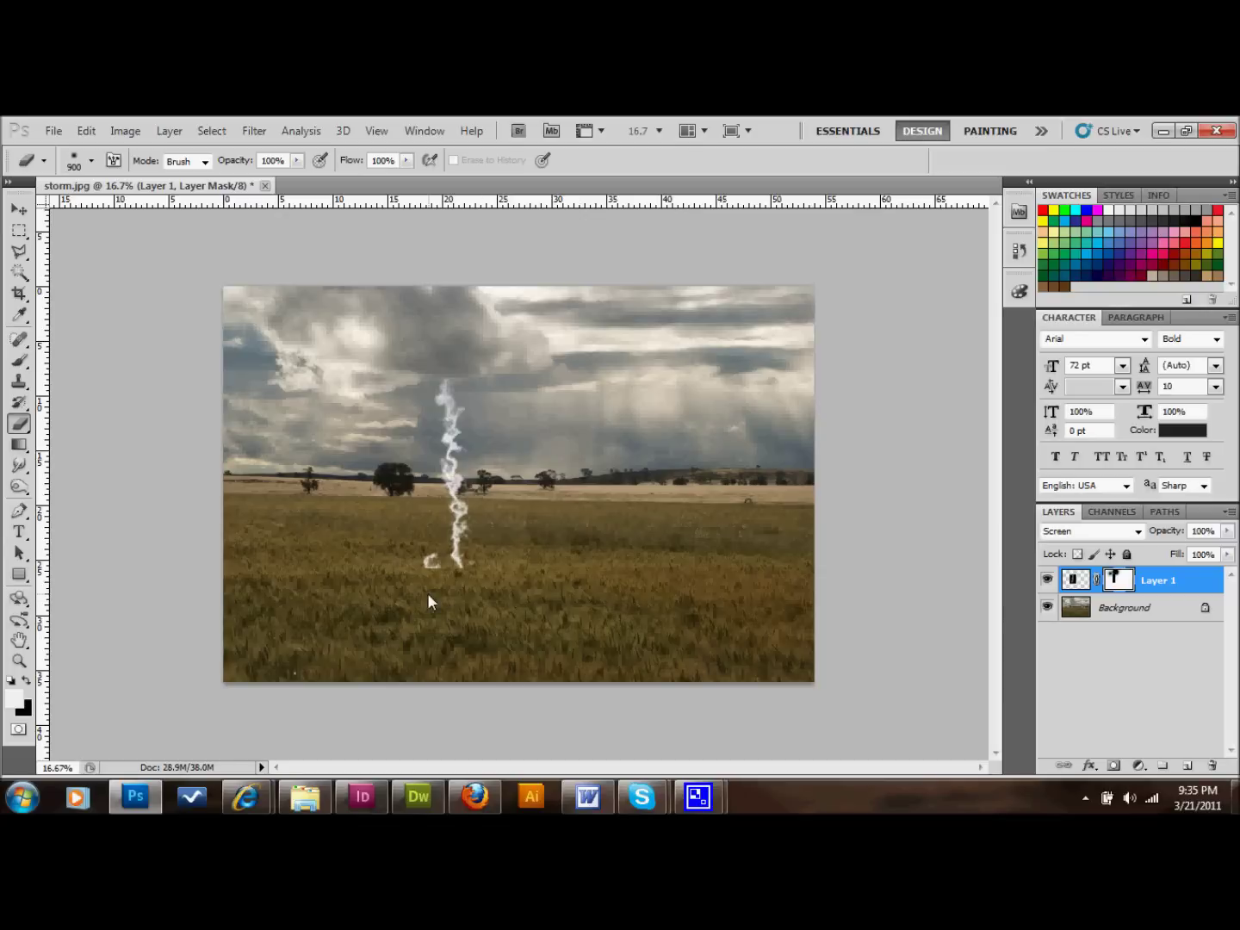
{"action": "mouse_move", "coordinate": [391, 577]}
{"action": "left_mouse_down"}
{"action": "mouse_move", "coordinate": [478, 627]}
{"action": "mouse_move", "coordinate": [508, 597]}
{"action": "mouse_move", "coordinate": [650, 572]}
{"action": "mouse_move", "coordinate": [231, 549]}
{"action": "left_mouse_up"}
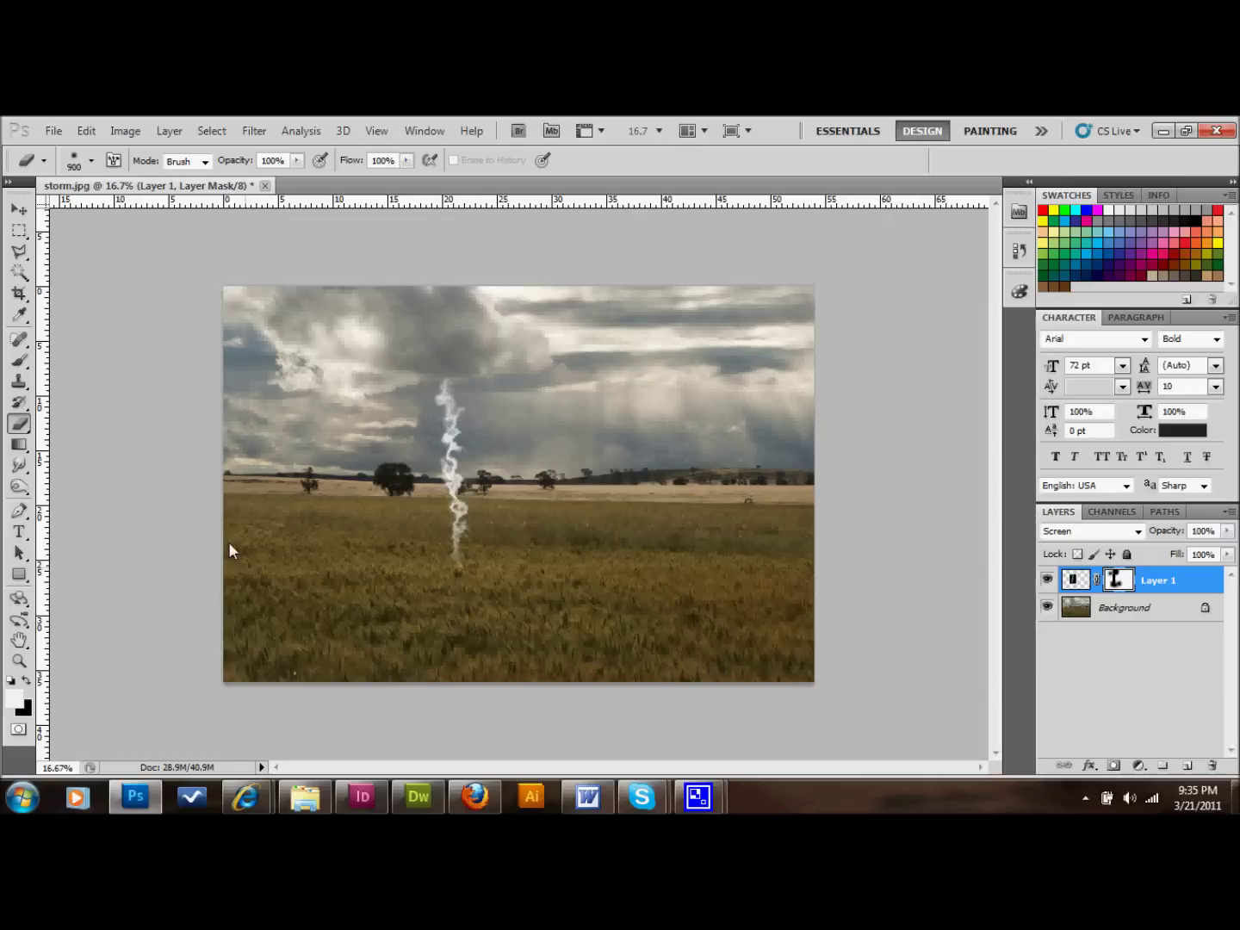
{"action": "left_click", "coordinate": [1189, 766]}
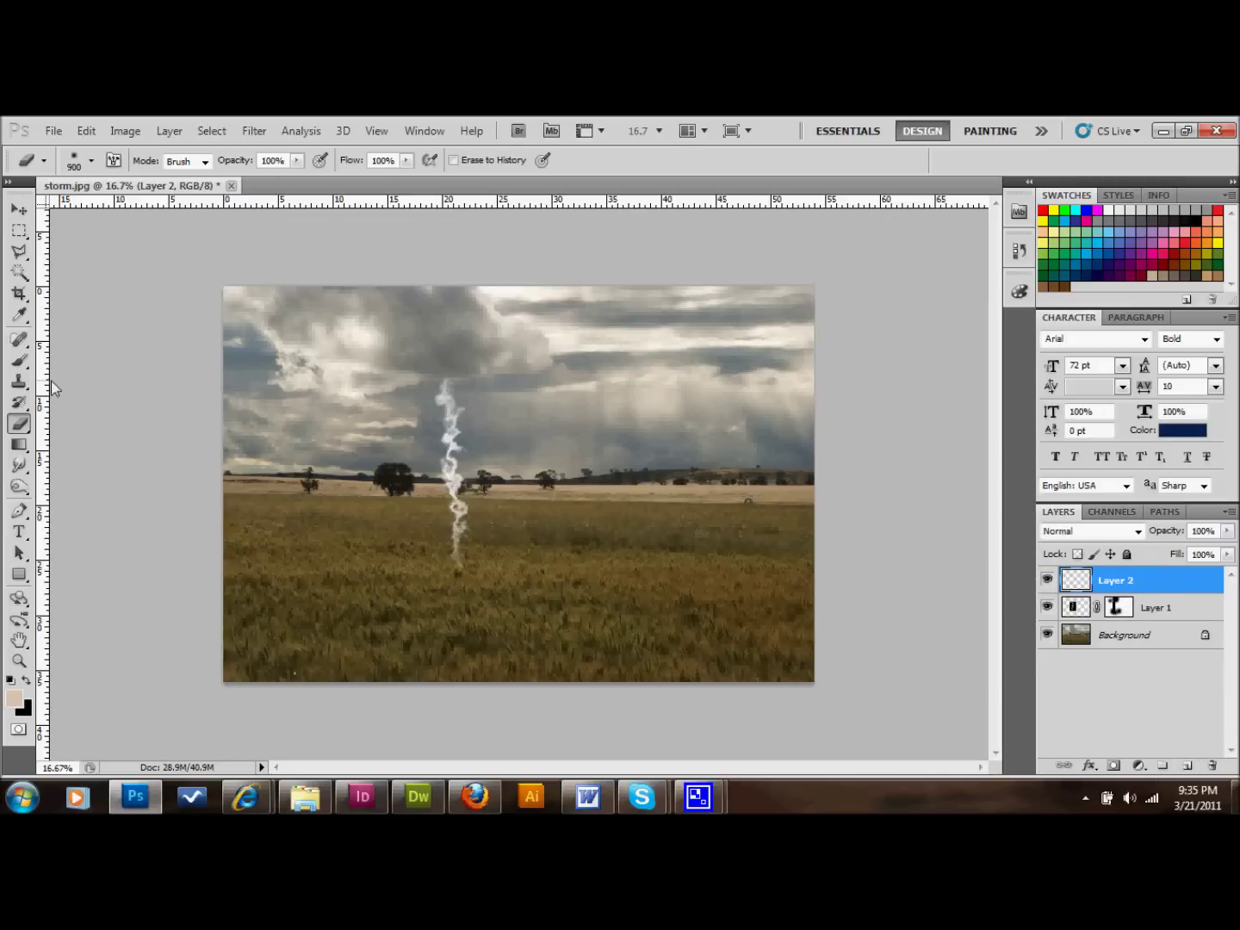
- With white as the foreground colour, brush a broad patch on Layer 2 where the bolt meets the field
{"action": "left_click", "coordinate": [19, 361]}
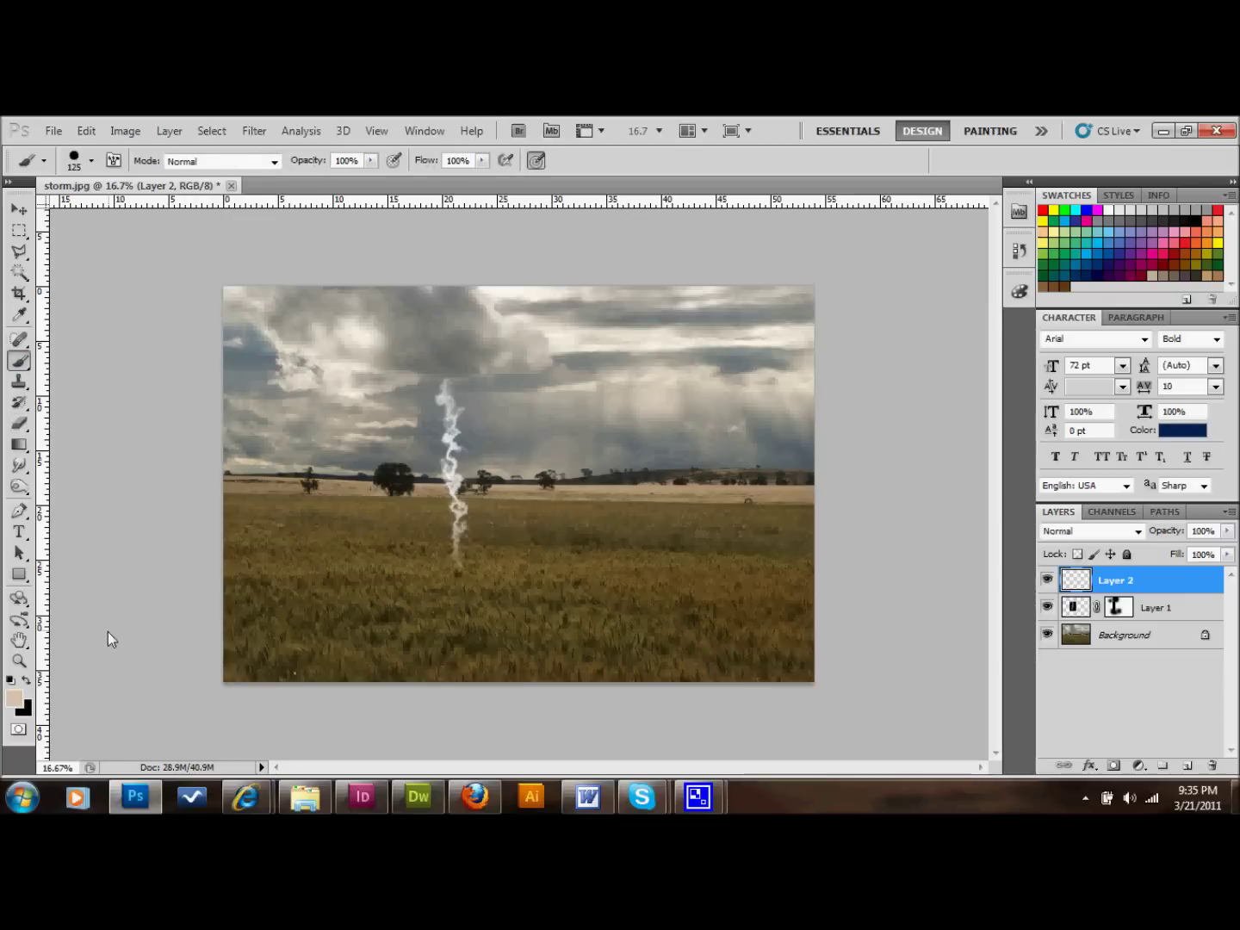
{"action": "left_click", "coordinate": [11, 679]}
{"action": "left_click", "coordinate": [27, 678]}
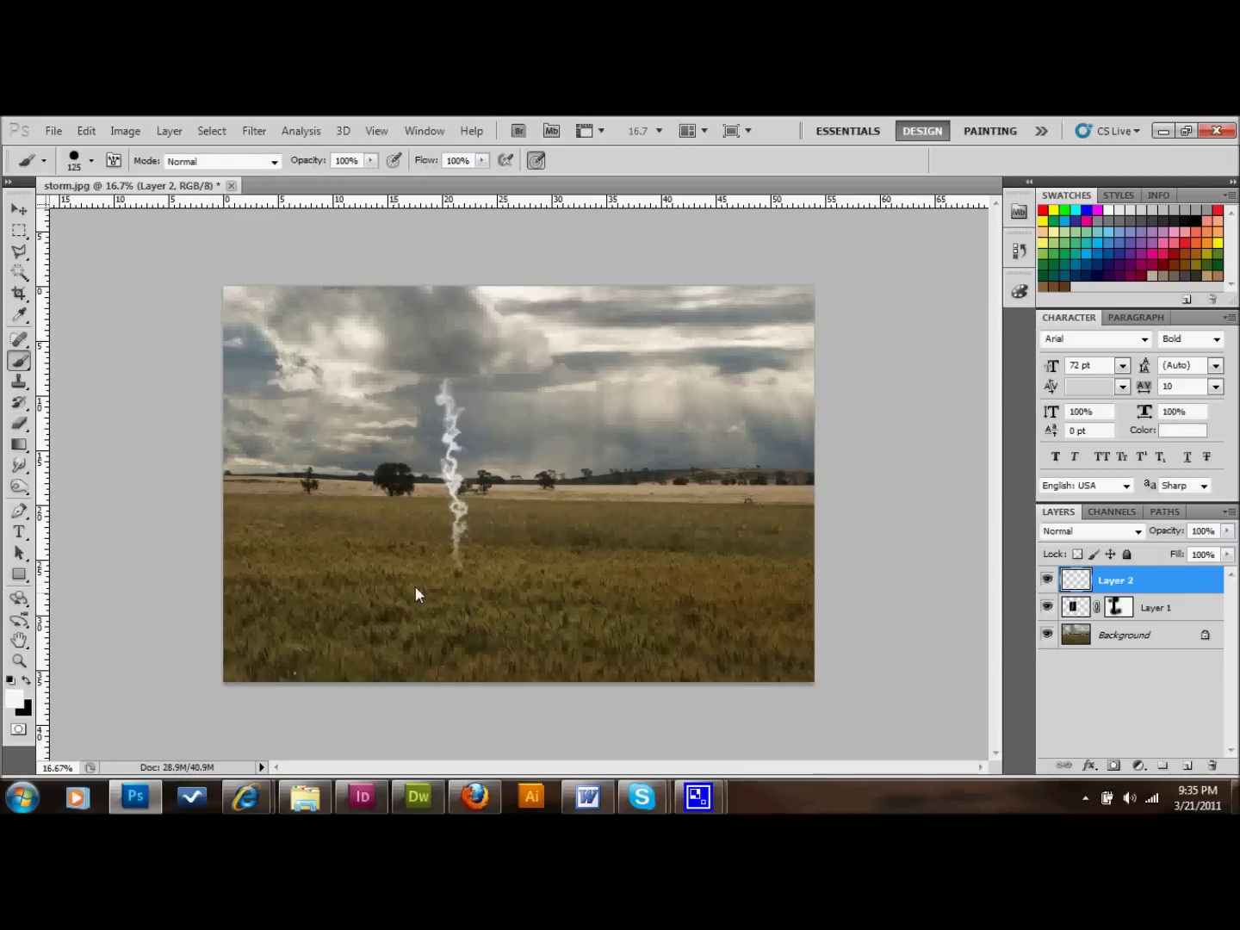
{"action": "mouse_move", "coordinate": [457, 576]}
{"action": "left_mouse_down"}
{"action": "mouse_move", "coordinate": [492, 573]}
{"action": "mouse_move", "coordinate": [417, 574]}
{"action": "mouse_move", "coordinate": [512, 581]}
{"action": "mouse_move", "coordinate": [443, 589]}
{"action": "mouse_move", "coordinate": [535, 570]}
{"action": "mouse_move", "coordinate": [424, 595]}
{"action": "mouse_move", "coordinate": [336, 586]}
{"action": "mouse_move", "coordinate": [419, 574]}
{"action": "mouse_move", "coordinate": [575, 589]}
{"action": "mouse_move", "coordinate": [438, 599]}
{"action": "left_mouse_up"}
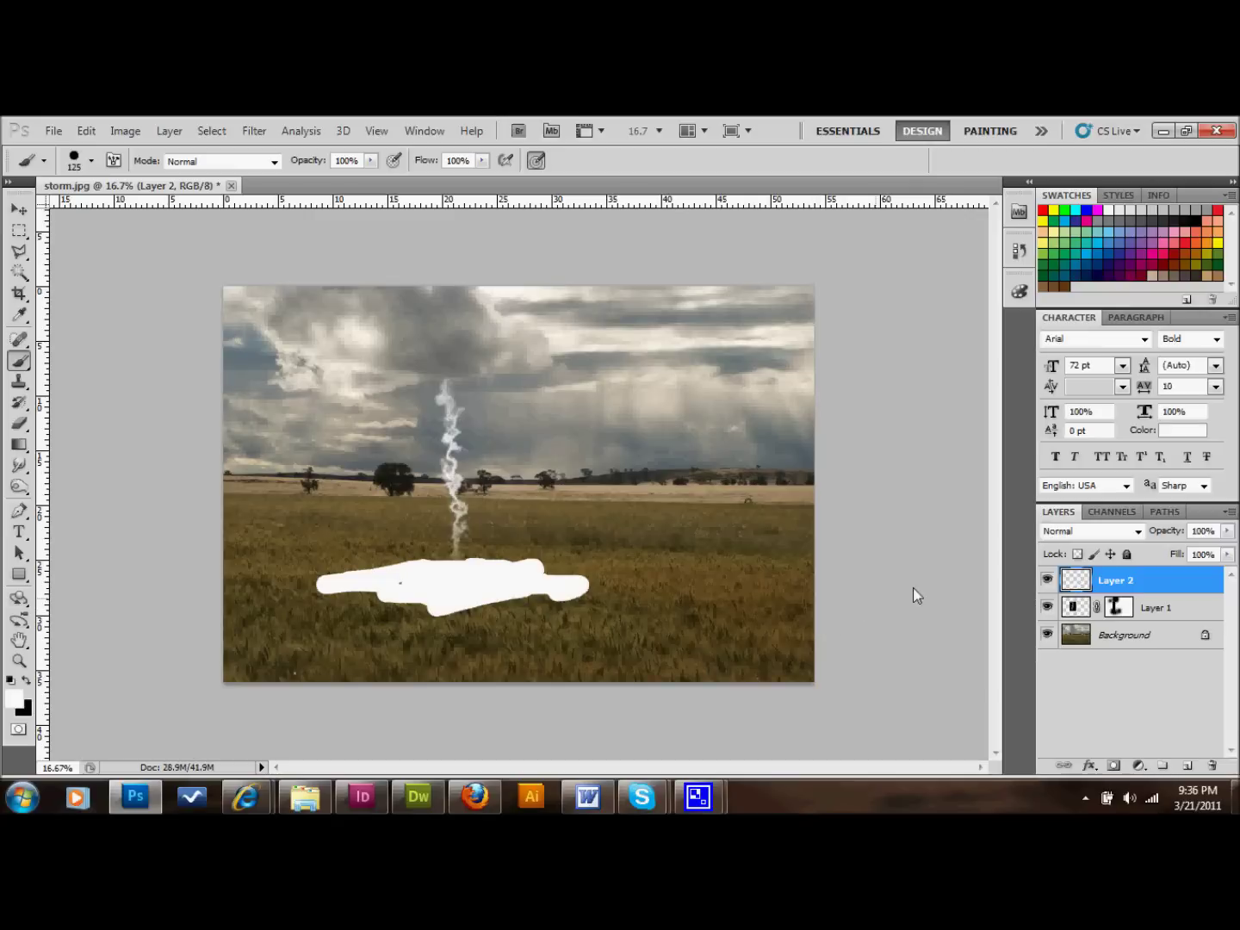
- Compare Overlay and Screen blend modes for Layer 2, settling on Overlay
{"action": "left_click", "coordinate": [1111, 534]}
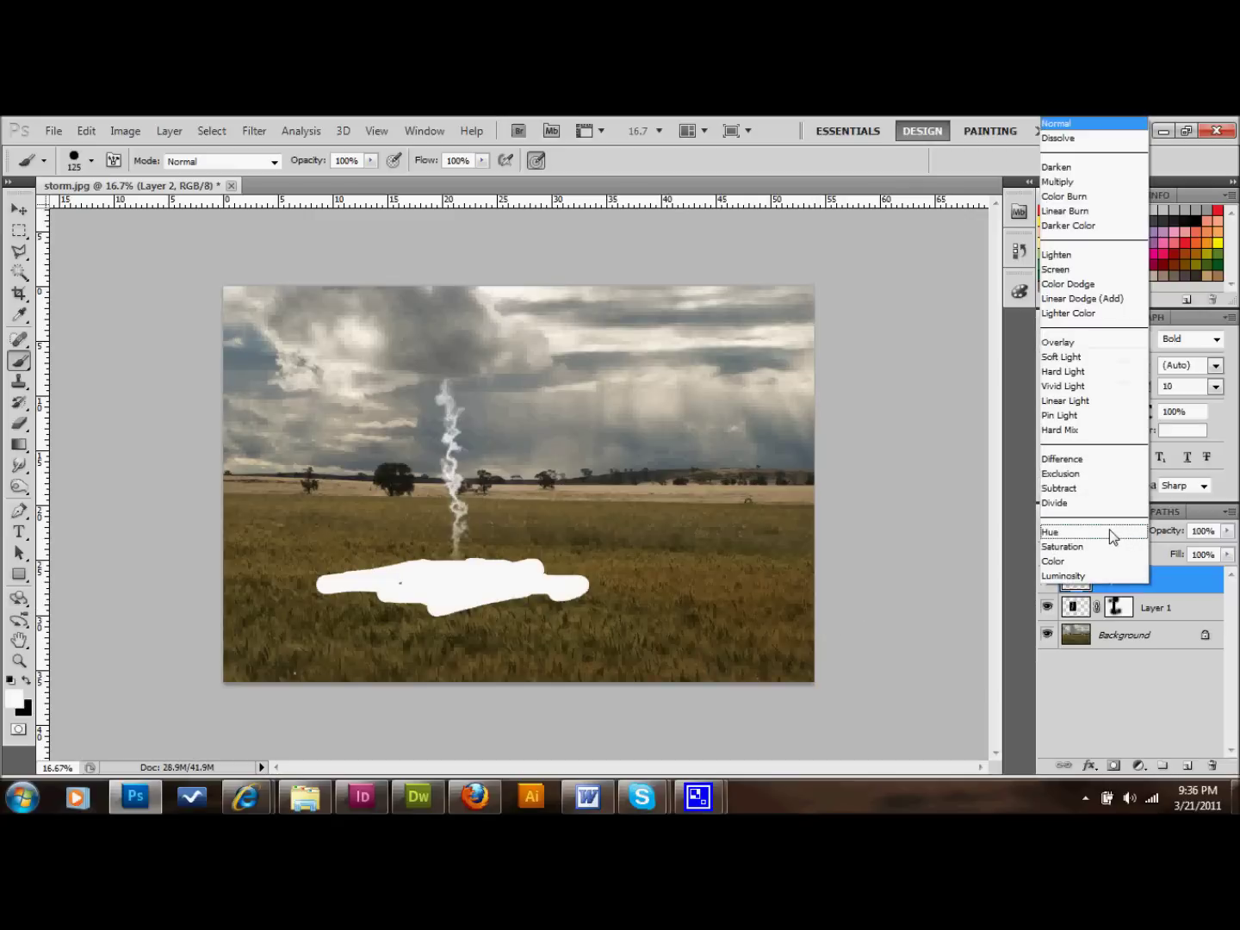
{"action": "left_click", "coordinate": [1065, 343]}
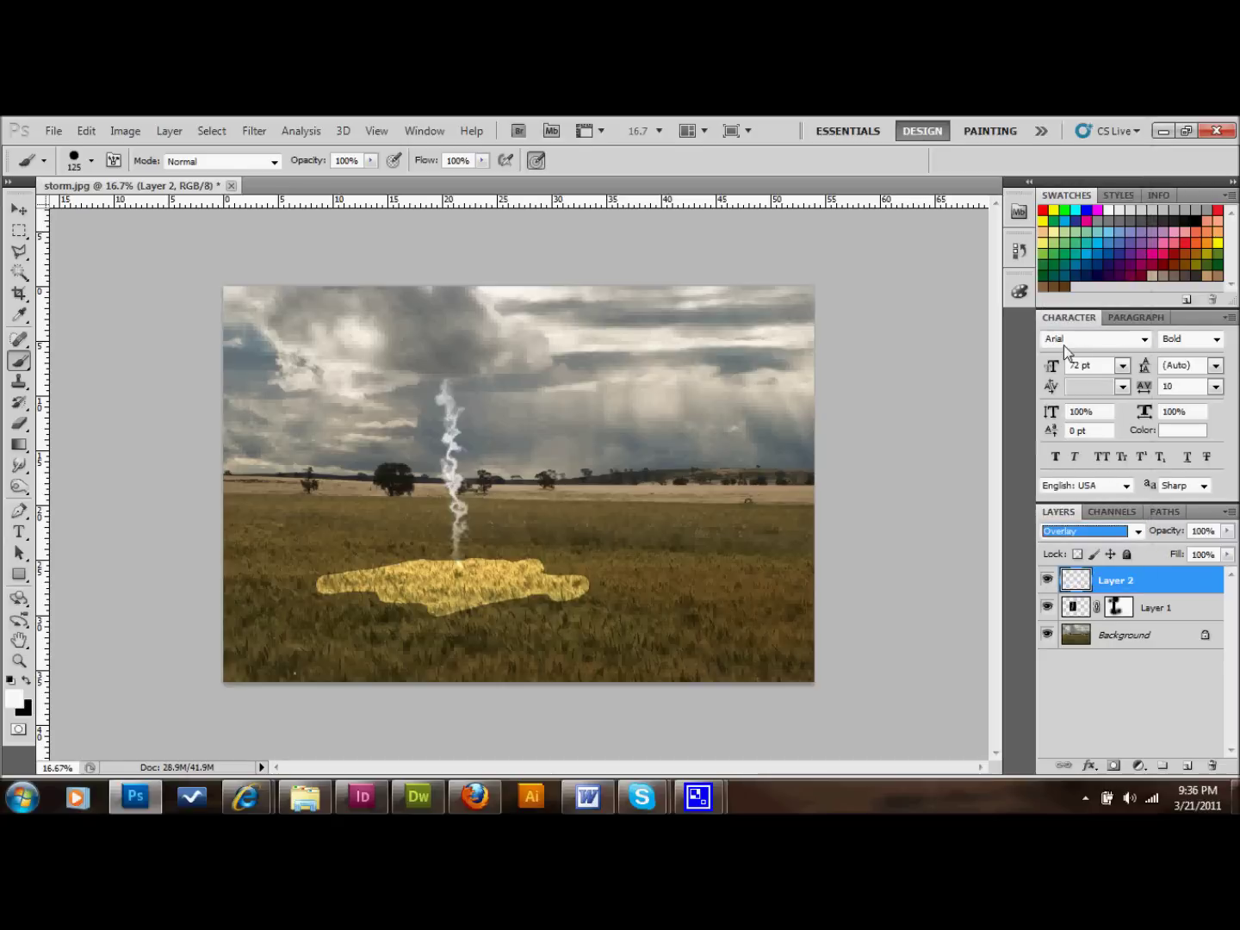
{"action": "left_click", "coordinate": [1129, 532]}
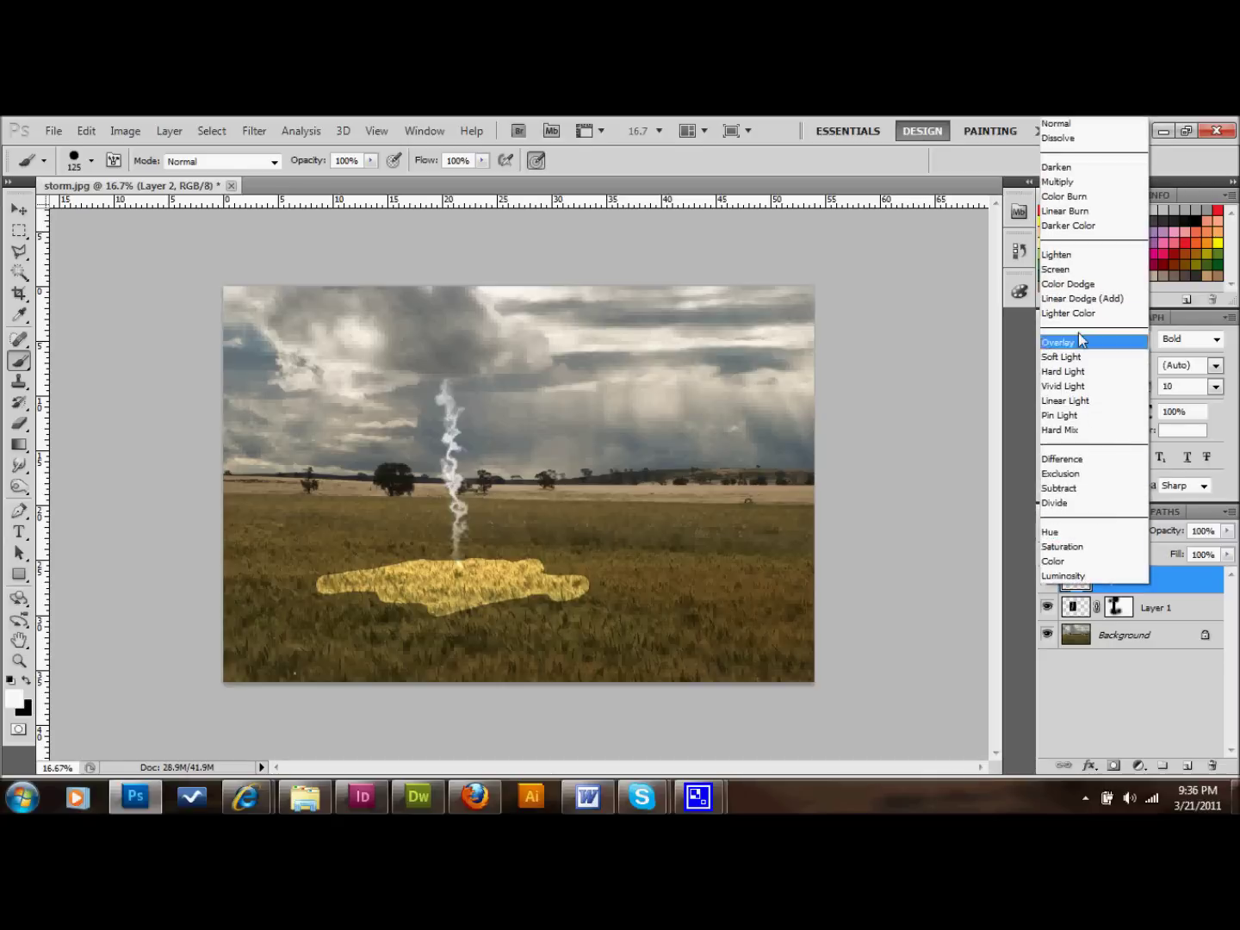
{"action": "left_click", "coordinate": [1065, 269]}
{"action": "left_click", "coordinate": [1114, 532]}
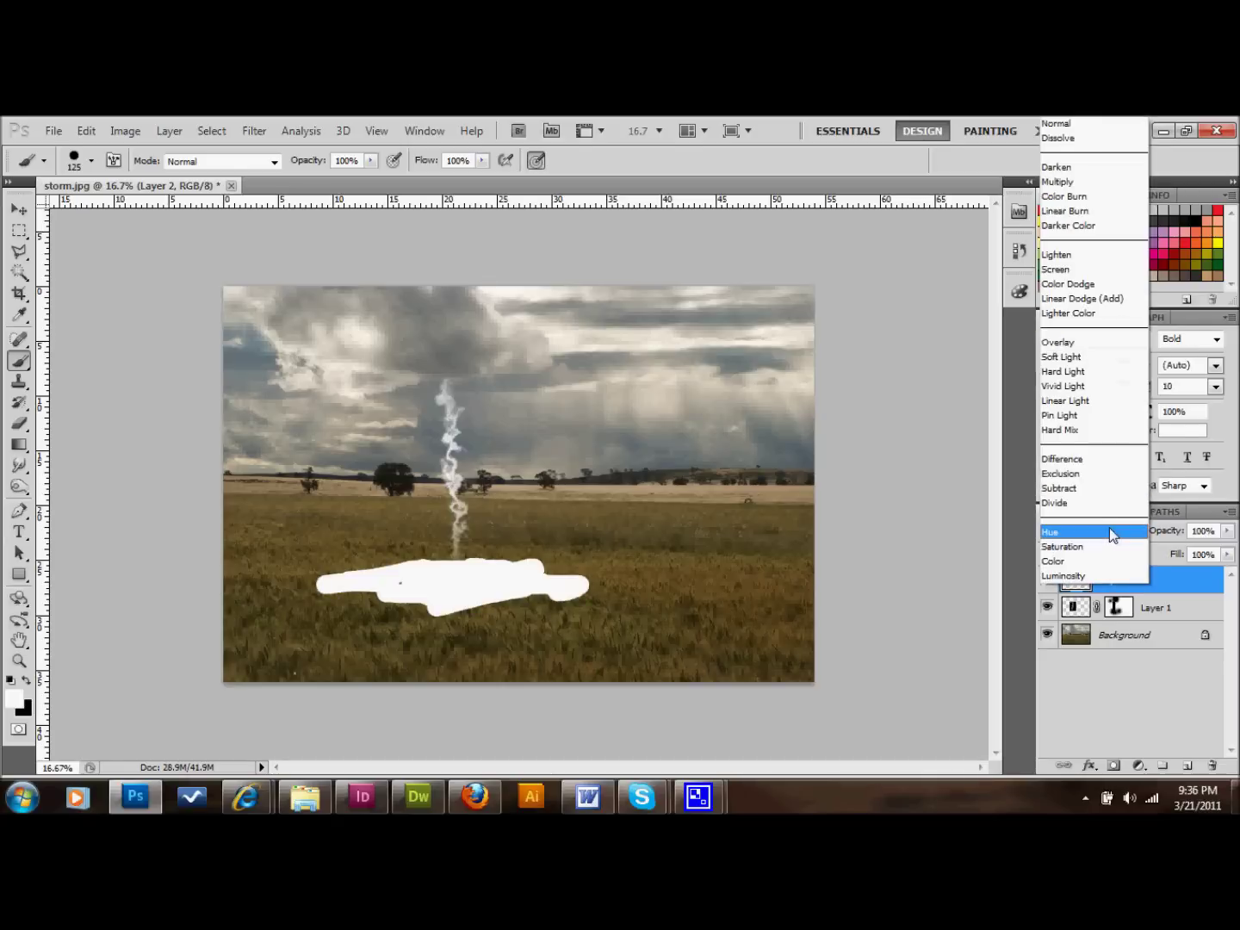
{"action": "left_click", "coordinate": [1072, 343]}
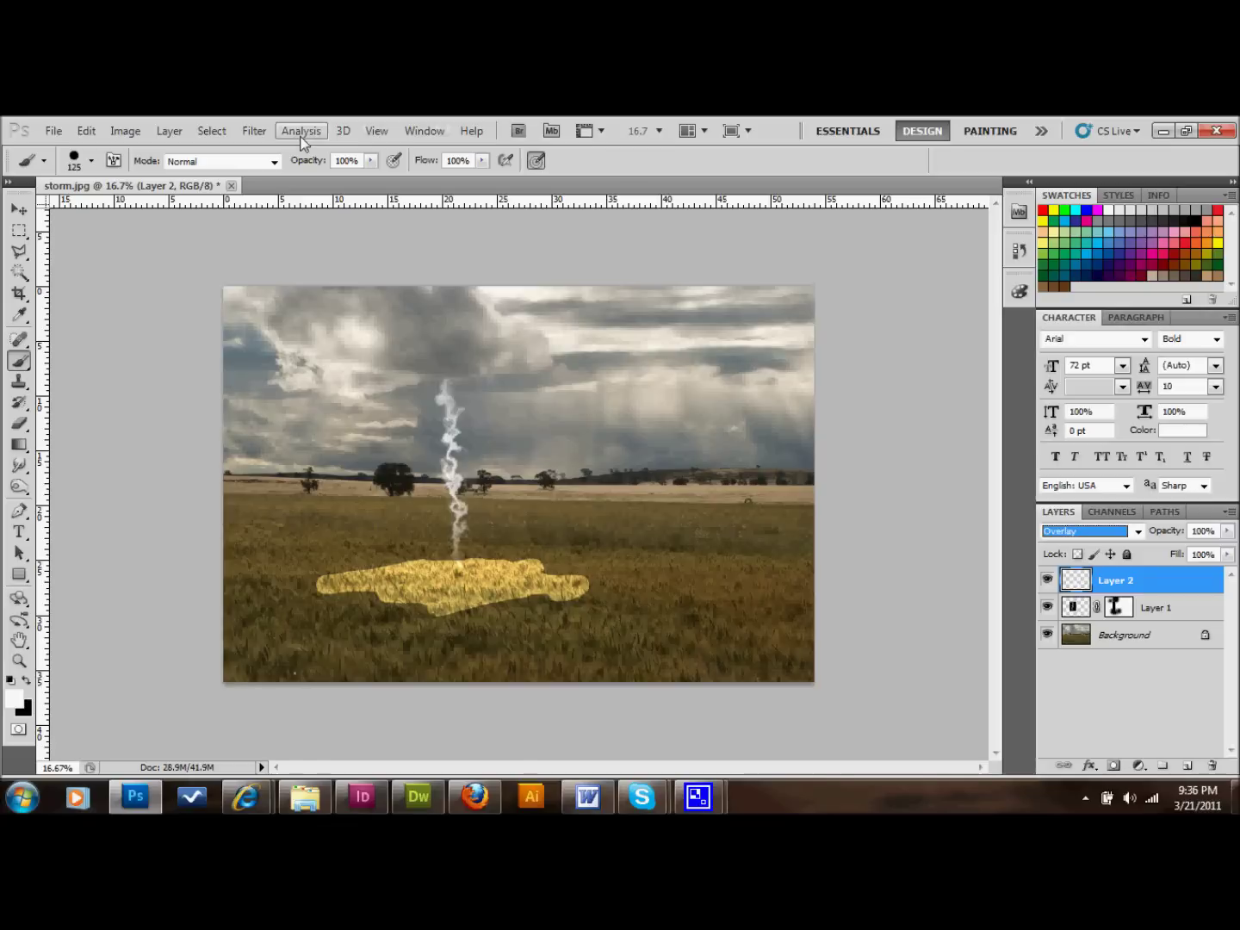
- Apply a Gaussian Blur of about 62.7 pixels radius to the golden patch
{"action": "left_click", "coordinate": [260, 136]}
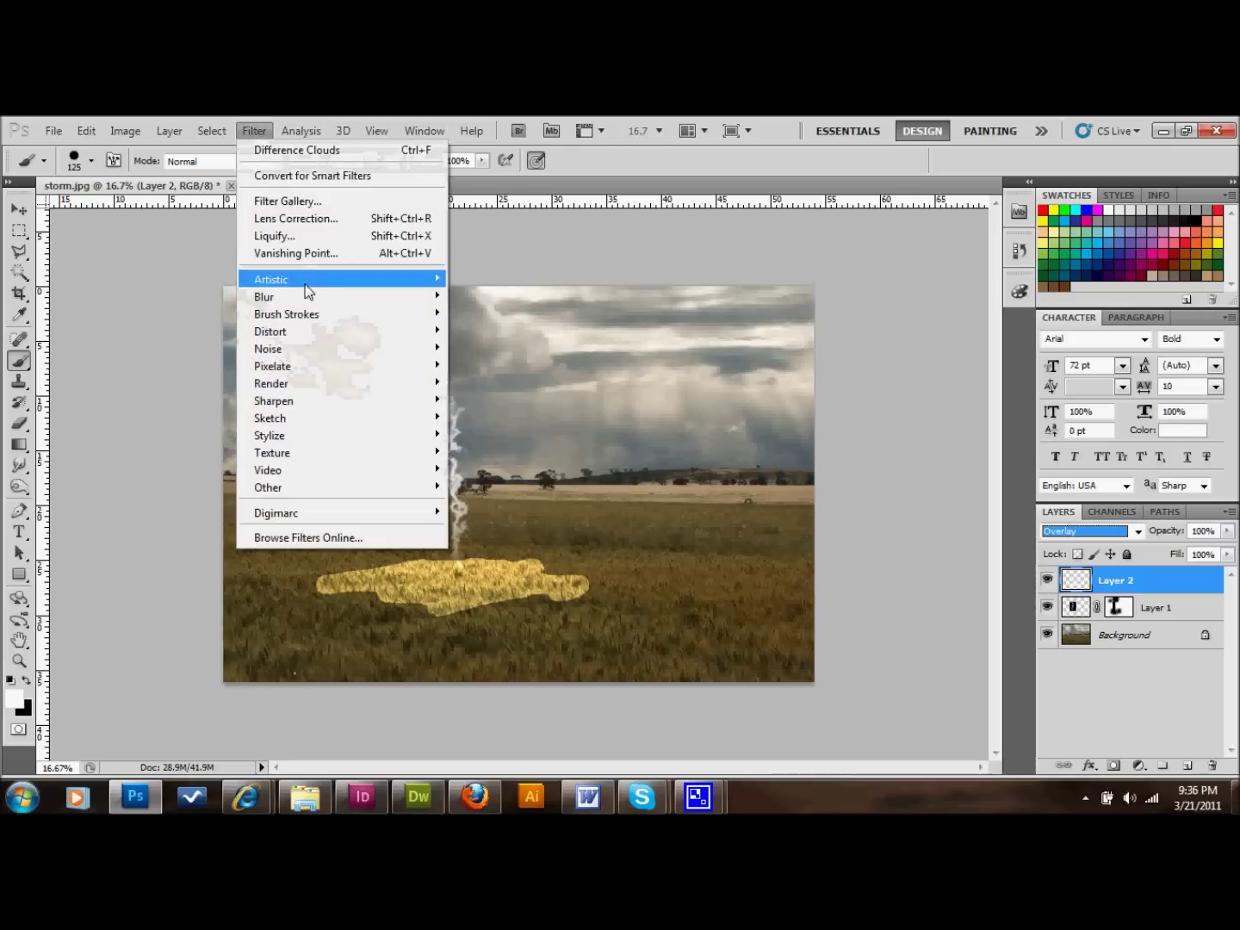
{"action": "mouse_move", "coordinate": [341, 293]}
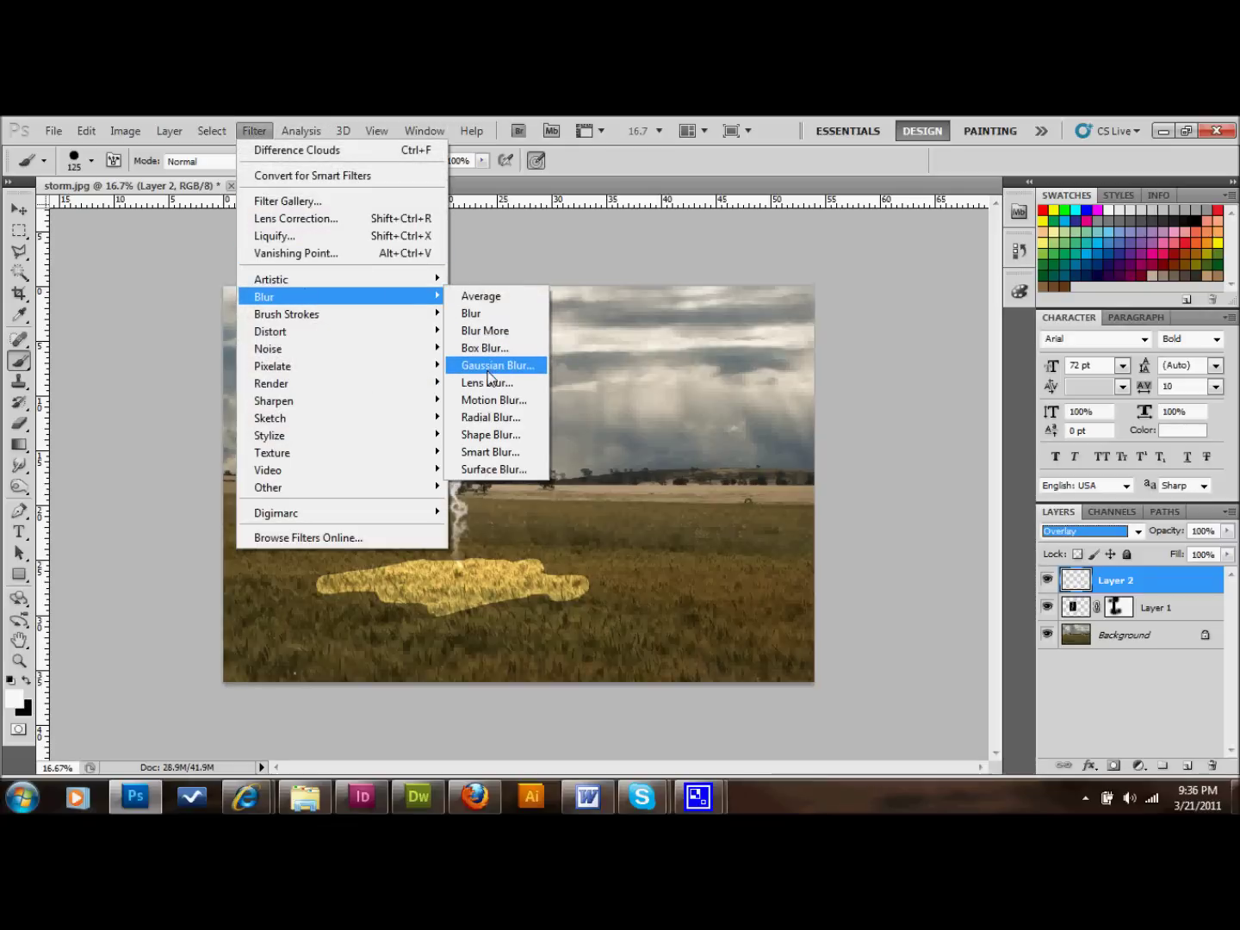
{"action": "left_click", "coordinate": [491, 368]}
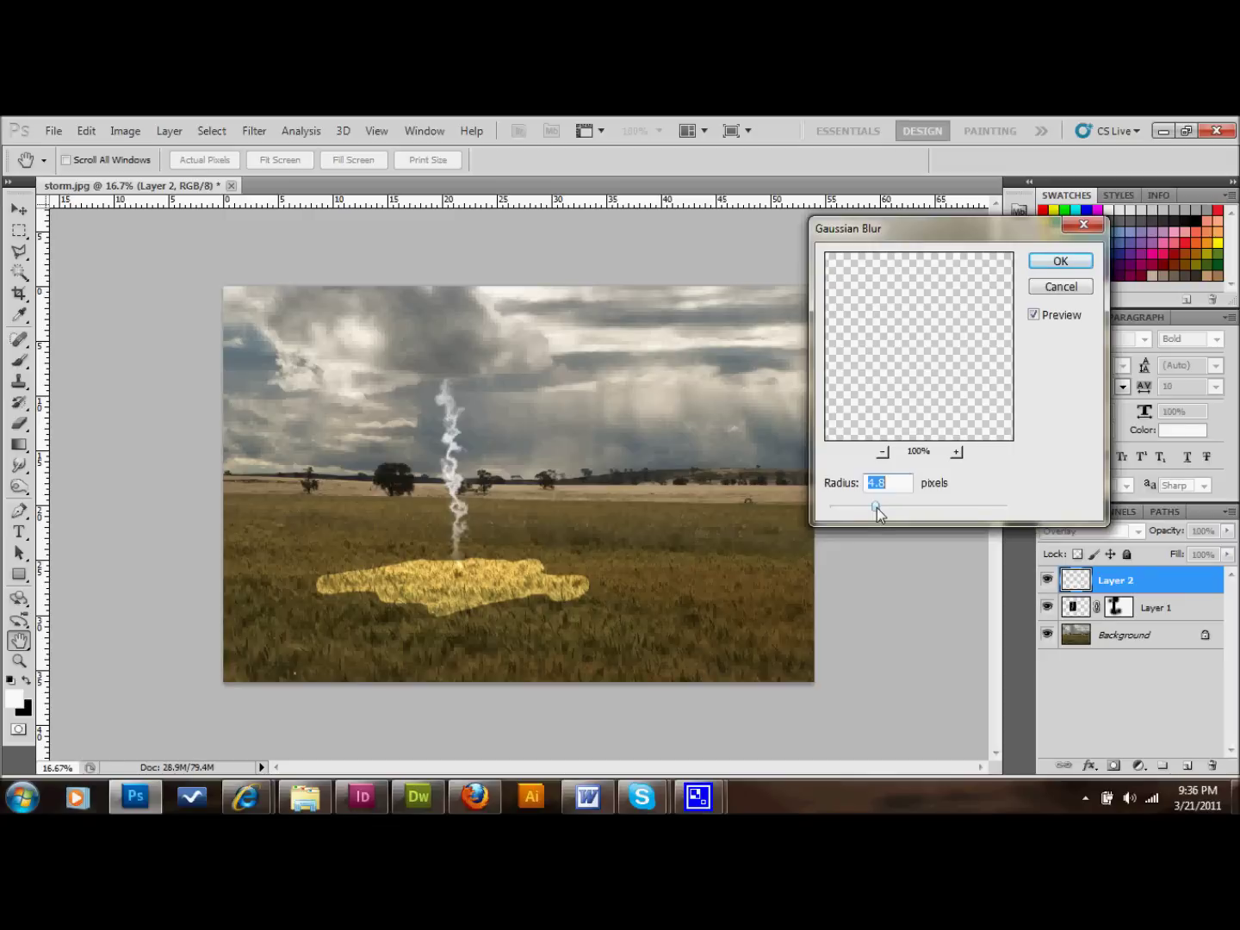
{"action": "left_click_drag", "start_coordinate": [877, 508], "coordinate": [952, 512]}
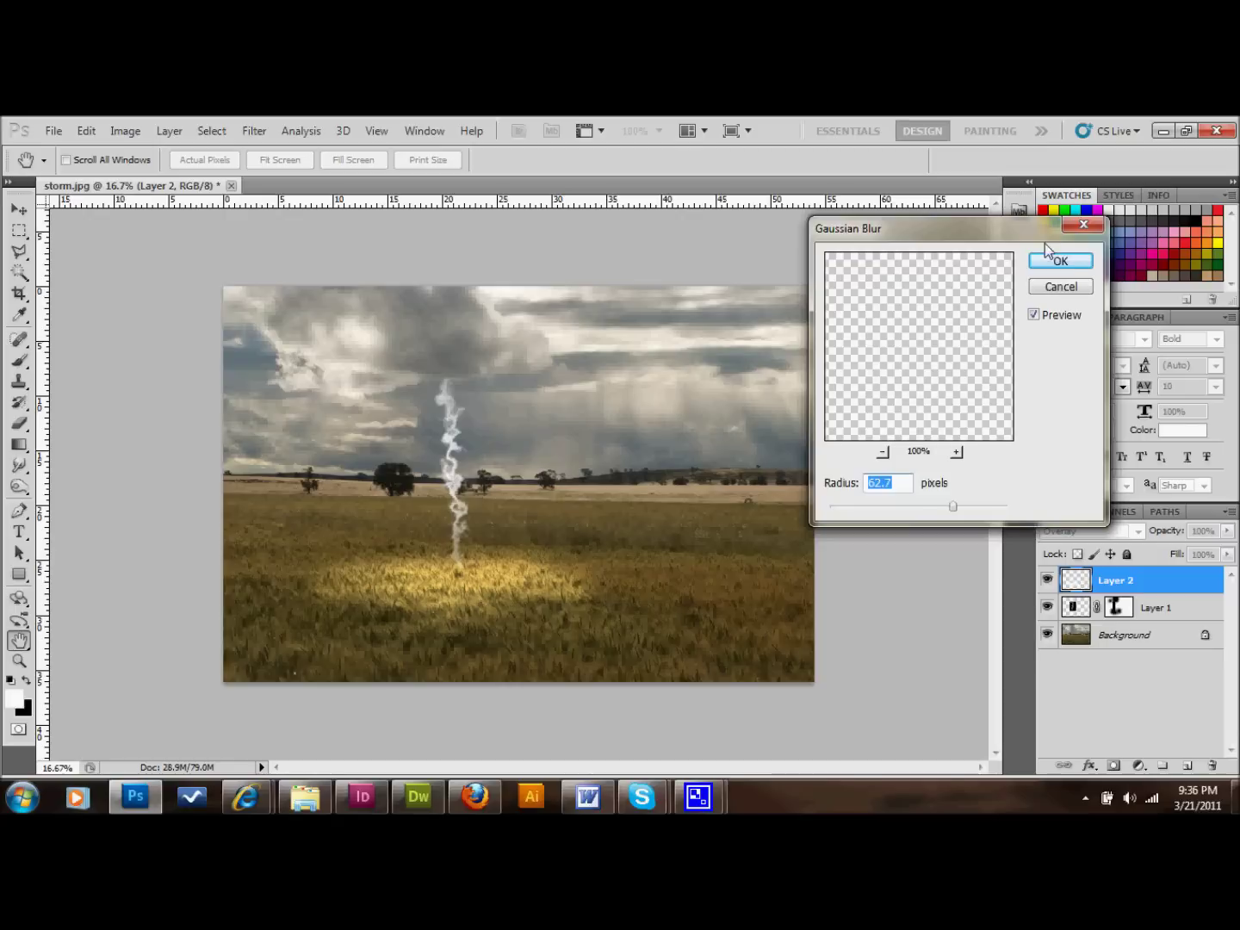
{"action": "left_click", "coordinate": [1061, 262]}
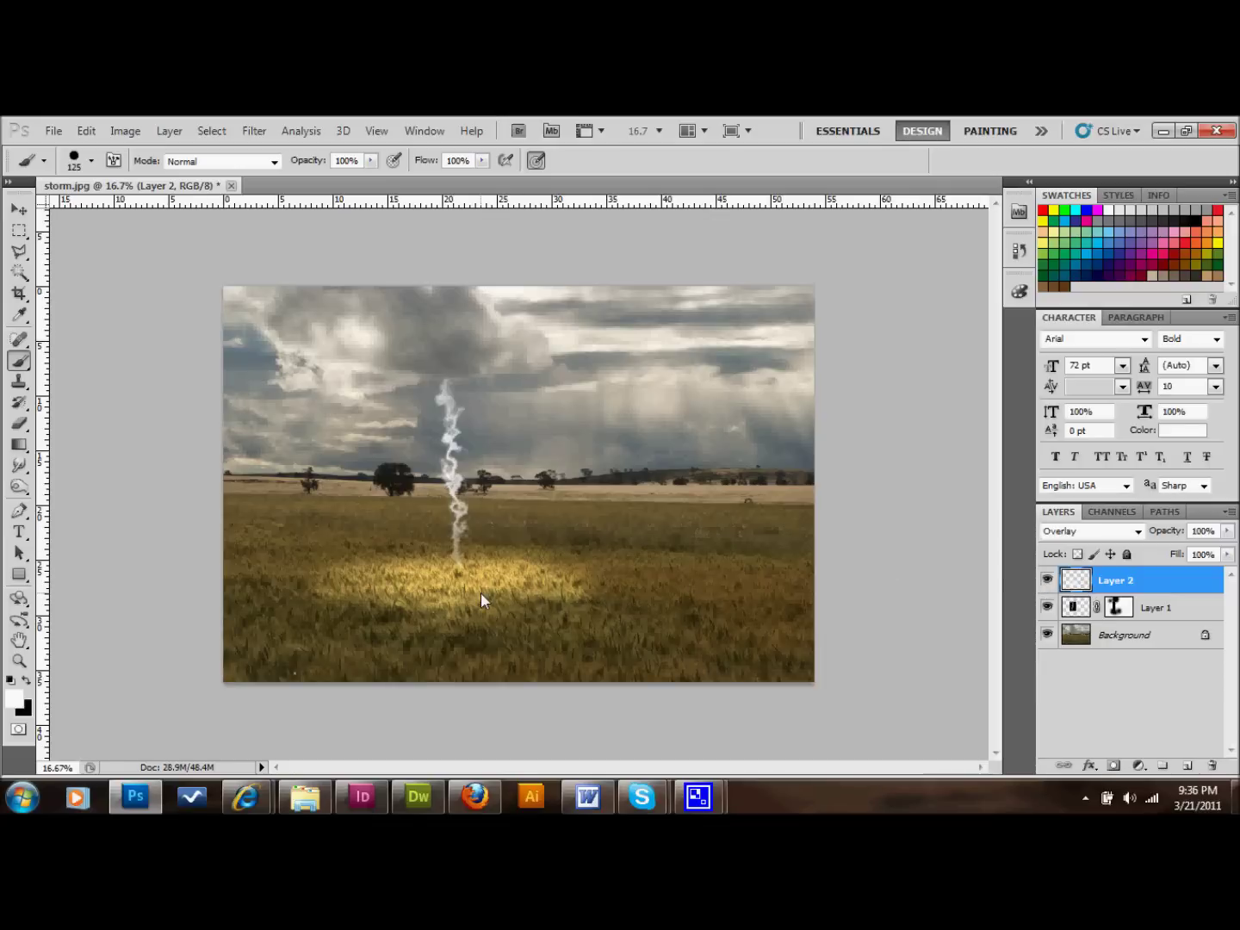
- Duplicate Layer 2 and set the copy's opacity to 50%
{"action": "left_click_drag", "start_coordinate": [1180, 586], "coordinate": [1186, 766]}
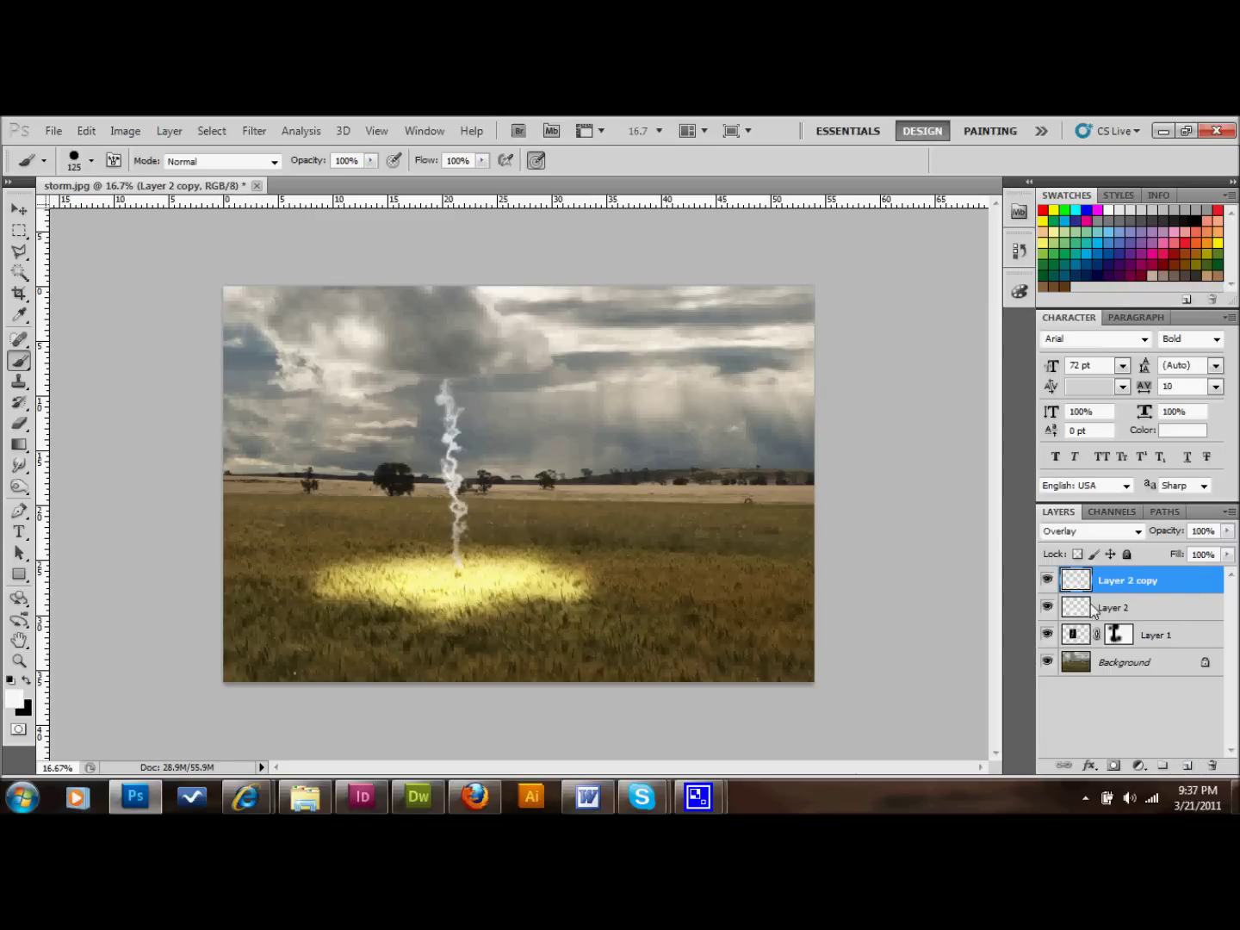
{"action": "left_click", "coordinate": [1201, 531]}
{"action": "type", "text": "110"}
{"action": "key", "text": "Return"}
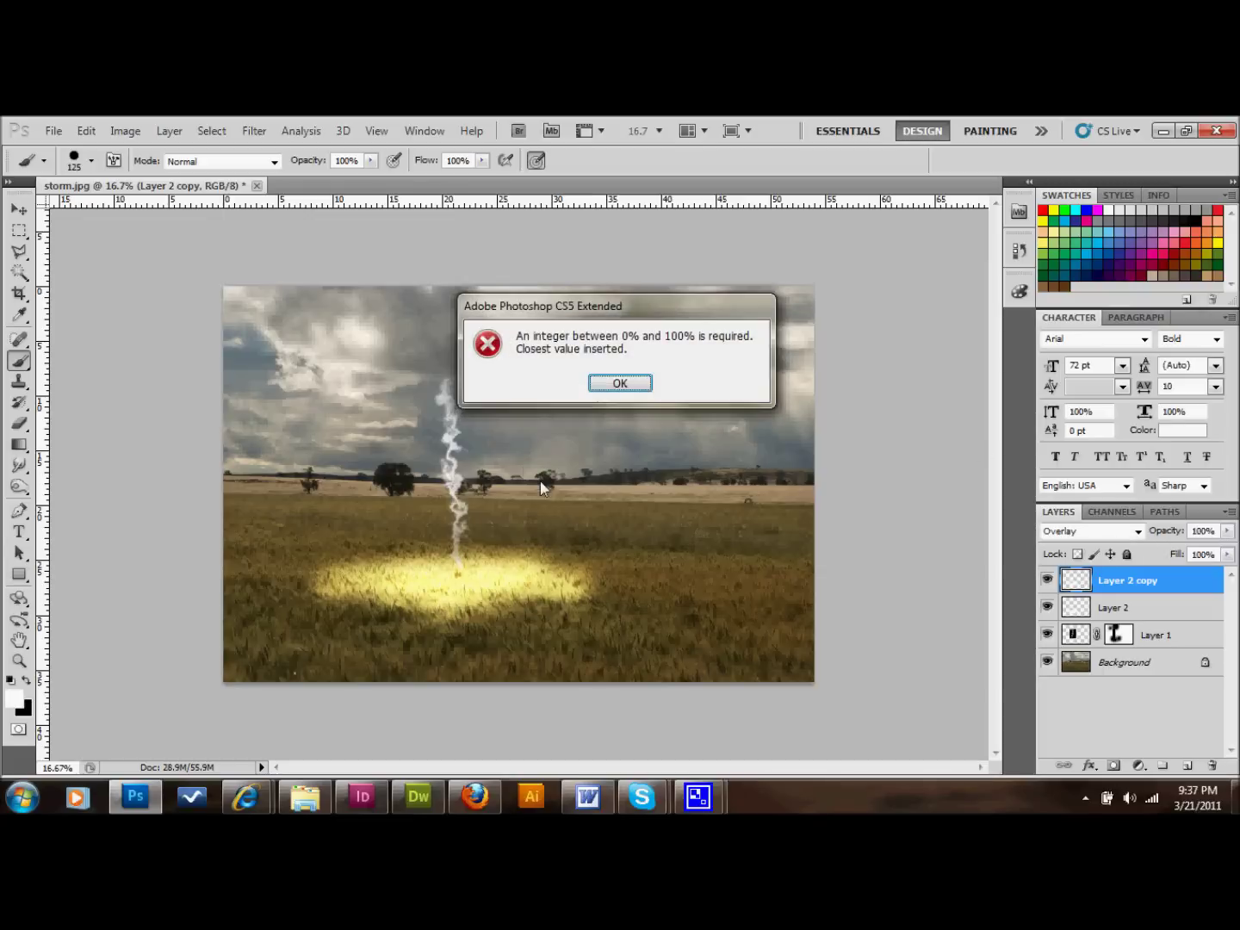
{"action": "left_click", "coordinate": [618, 383]}
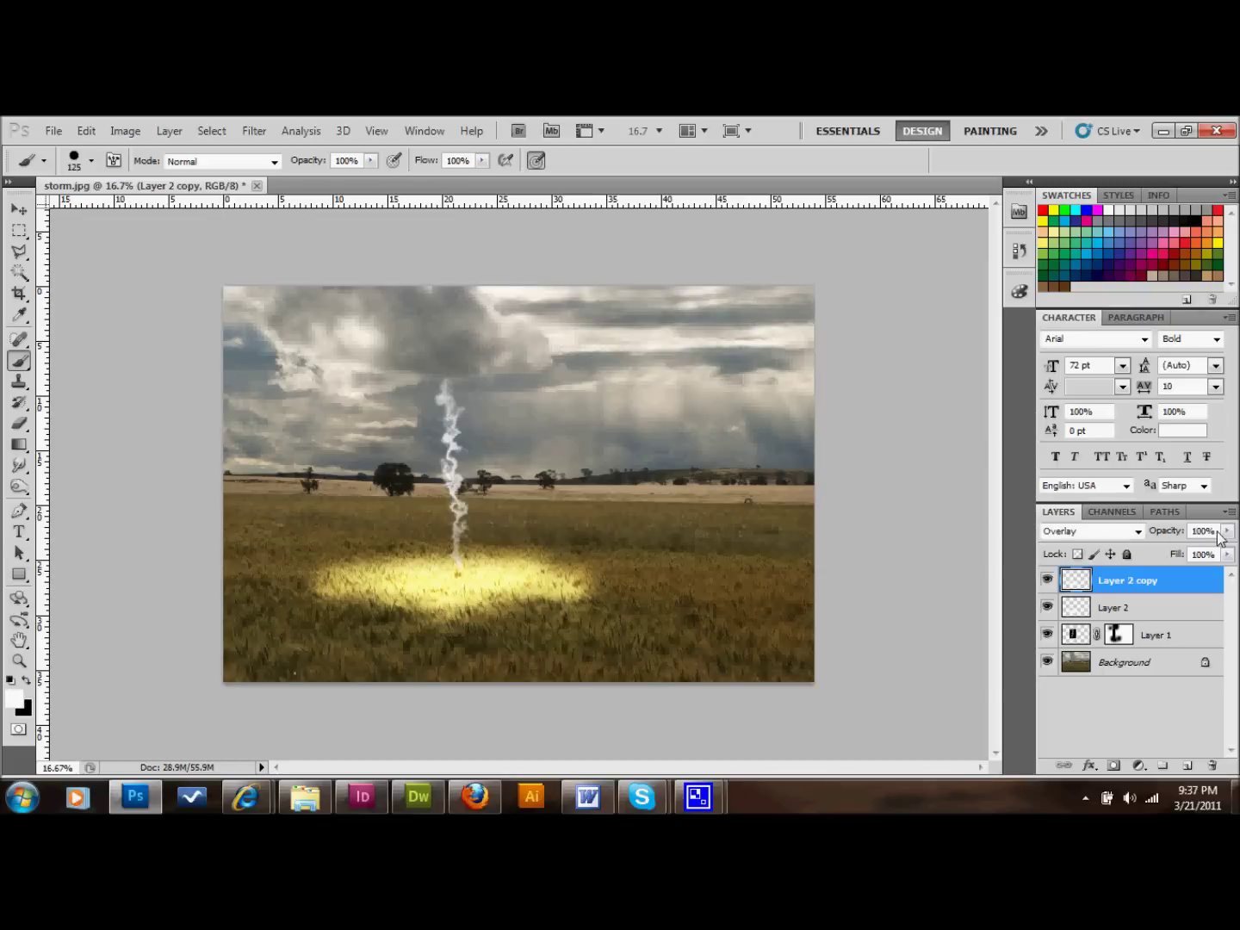
{"action": "type", "text": "50"}
{"action": "key", "text": "Return"}
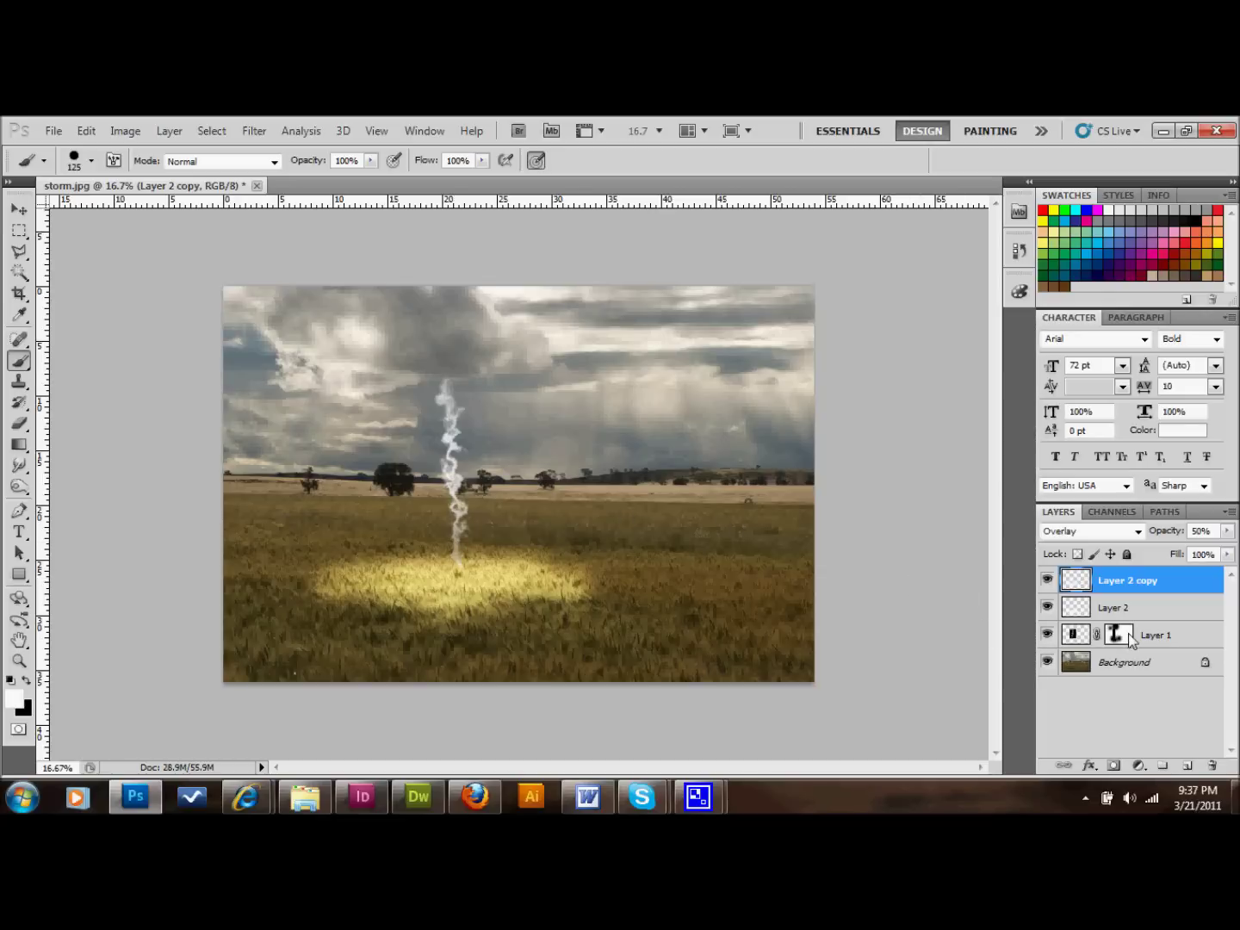
- Erase the bolt's lower end on Layer 1's mask so it stops near the tree line
{"action": "left_click", "coordinate": [1068, 640]}
{"action": "left_click", "coordinate": [1120, 635]}
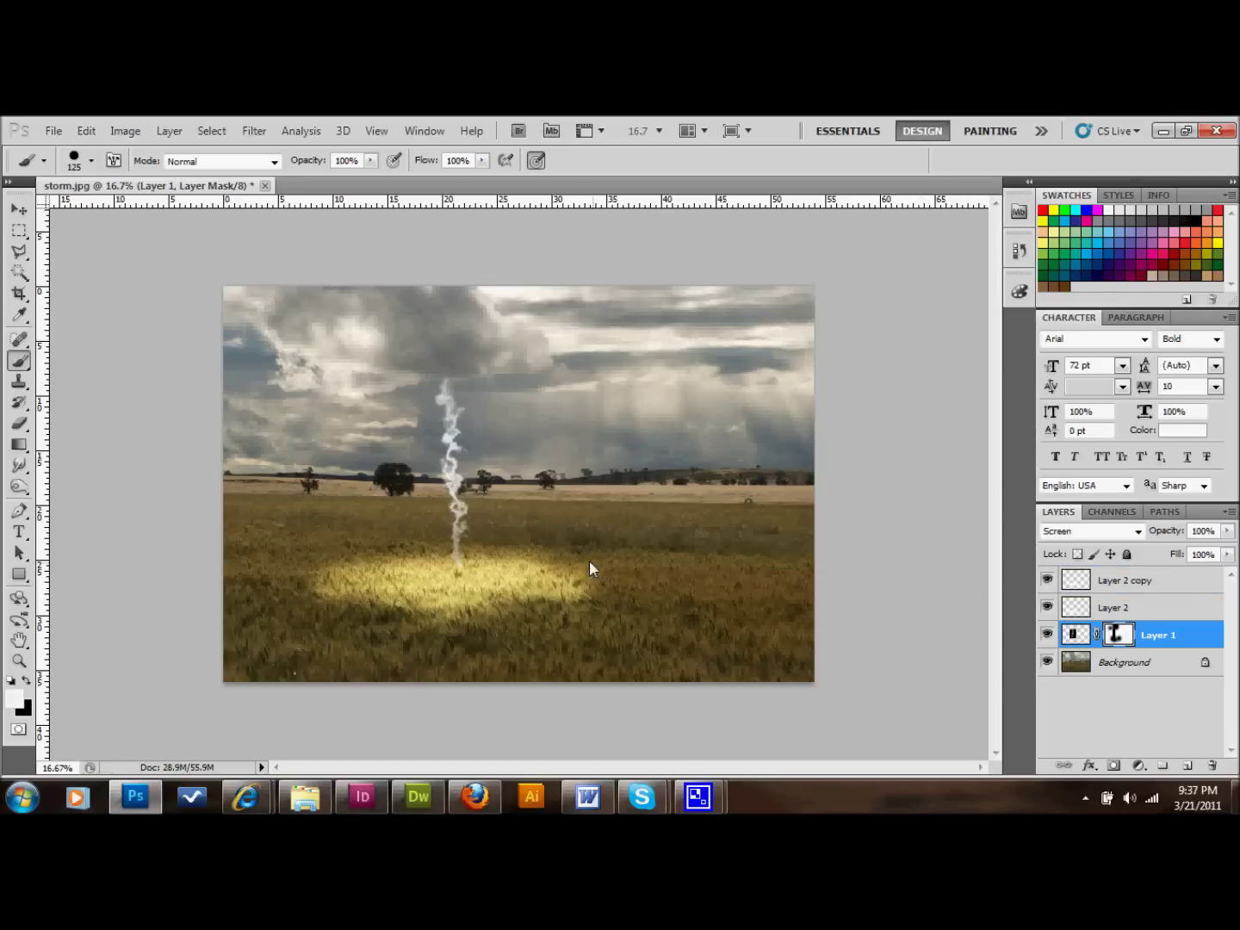
{"action": "key", "text": "e"}
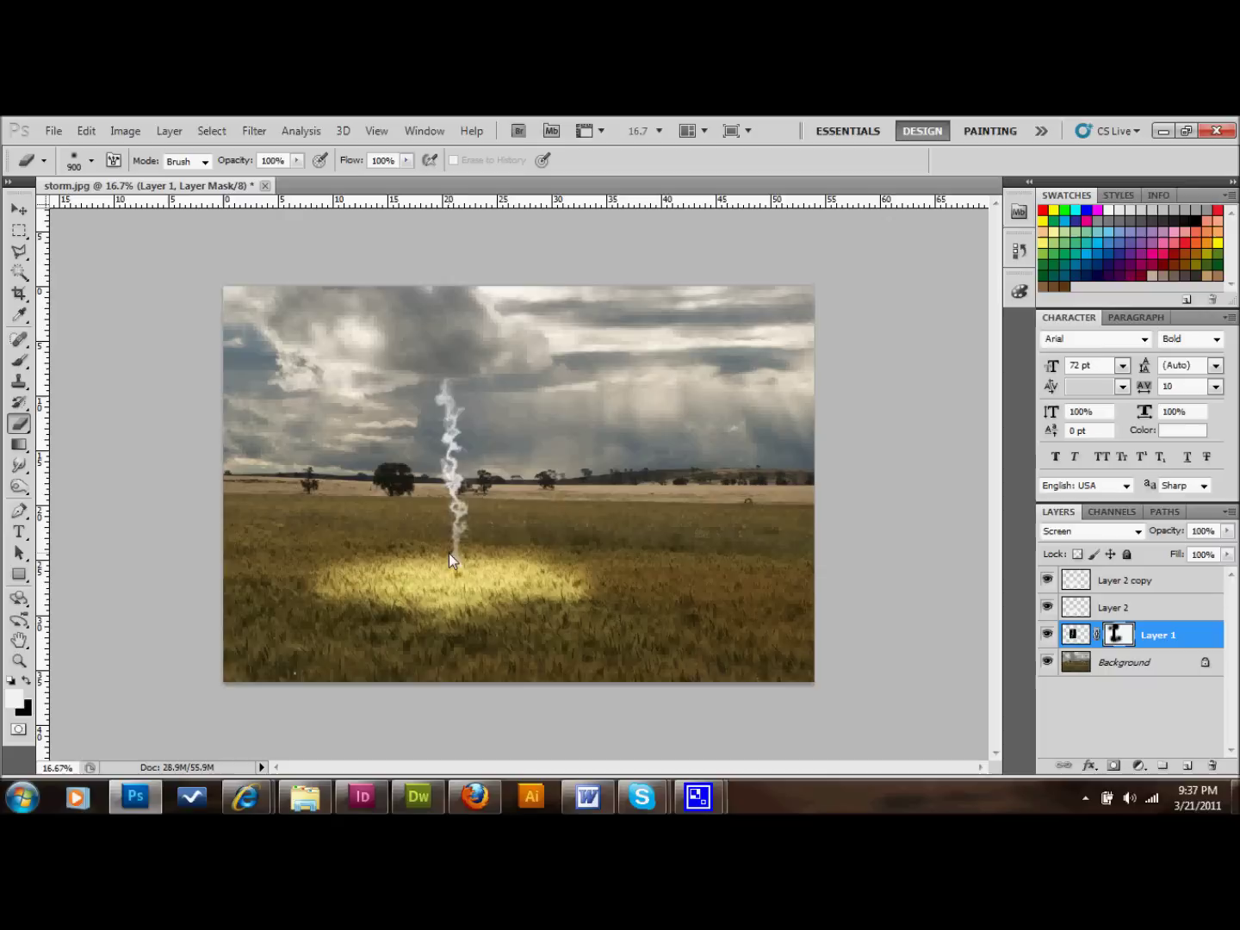
{"action": "left_click", "coordinate": [449, 553]}
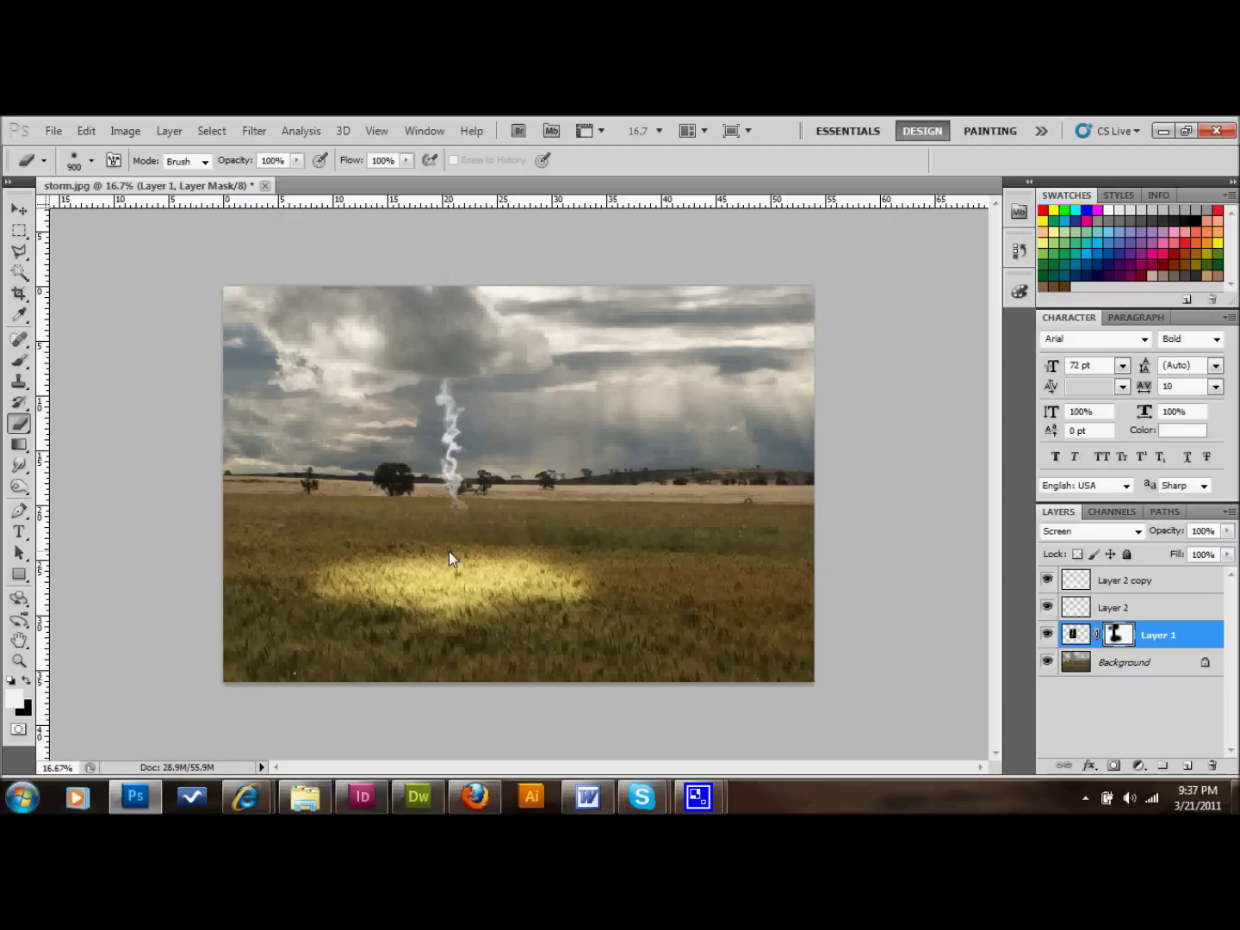
{"action": "left_click", "coordinate": [448, 552]}
{"action": "left_click", "coordinate": [1144, 601]}
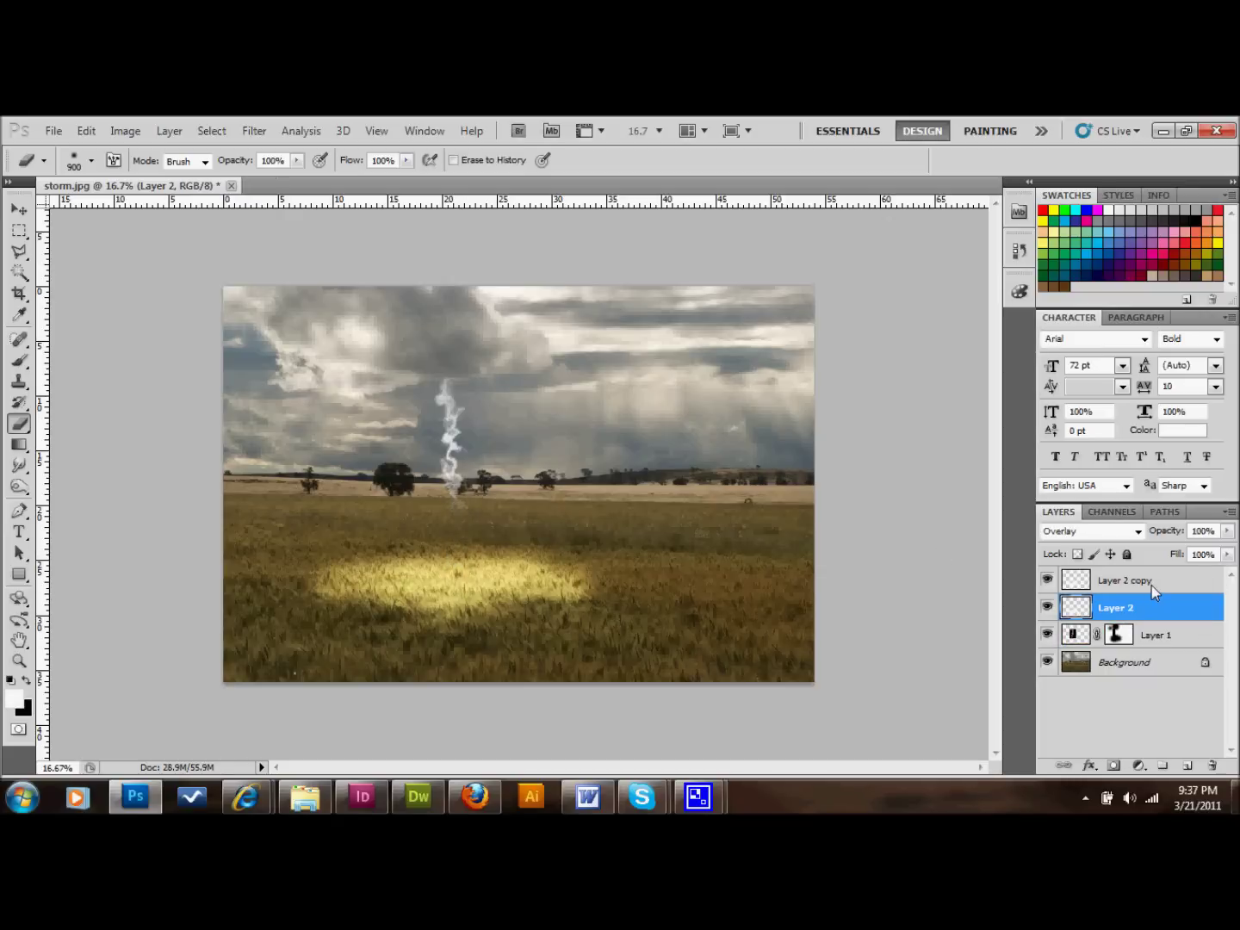
- Move Layer 2 and Layer 2 copy up to the horizon and scale them to 37.19%
{"action": "left_click", "coordinate": [1150, 586], "text": "shift"}
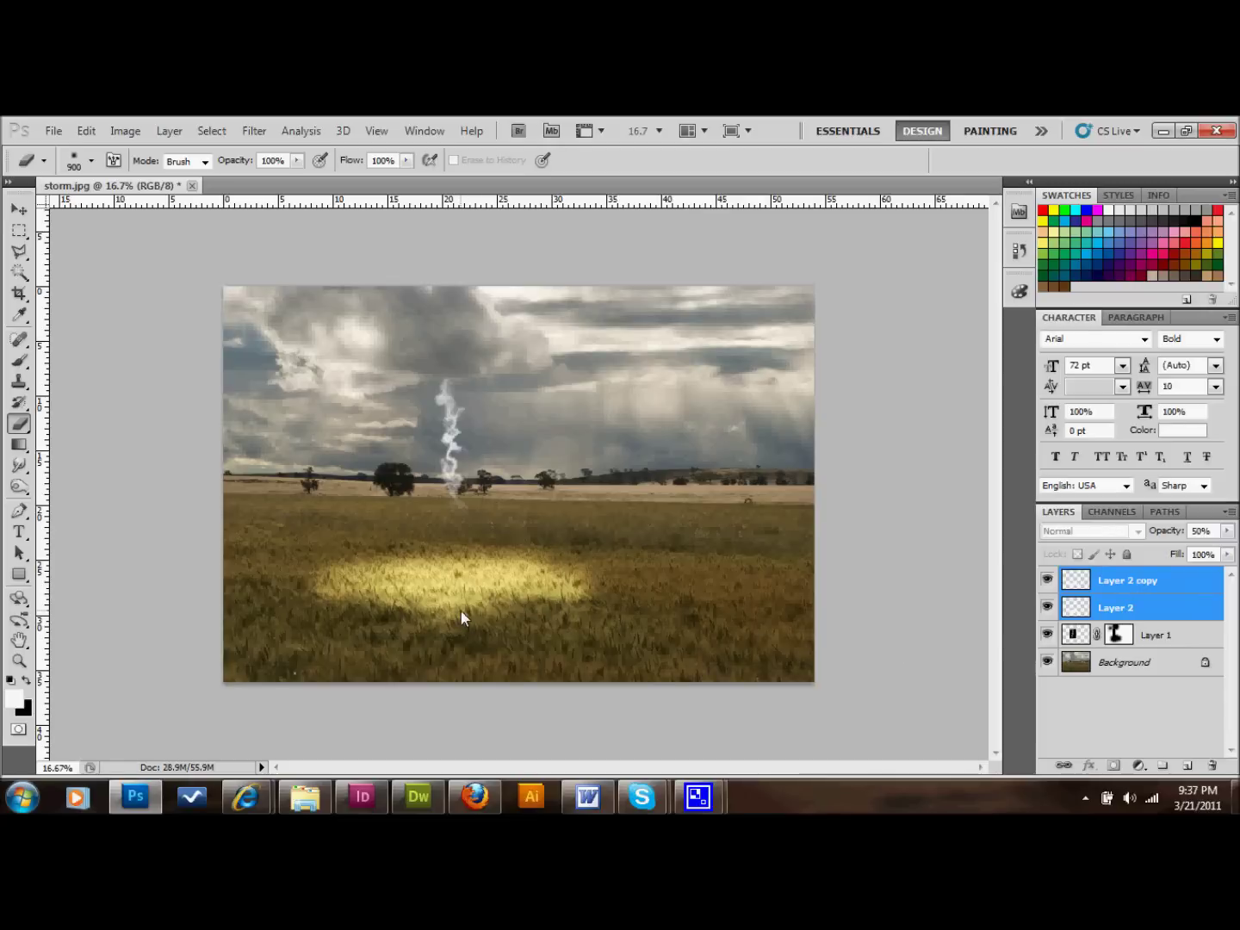
{"action": "key", "text": "v"}
{"action": "left_click_drag", "start_coordinate": [453, 606], "coordinate": [458, 529]}
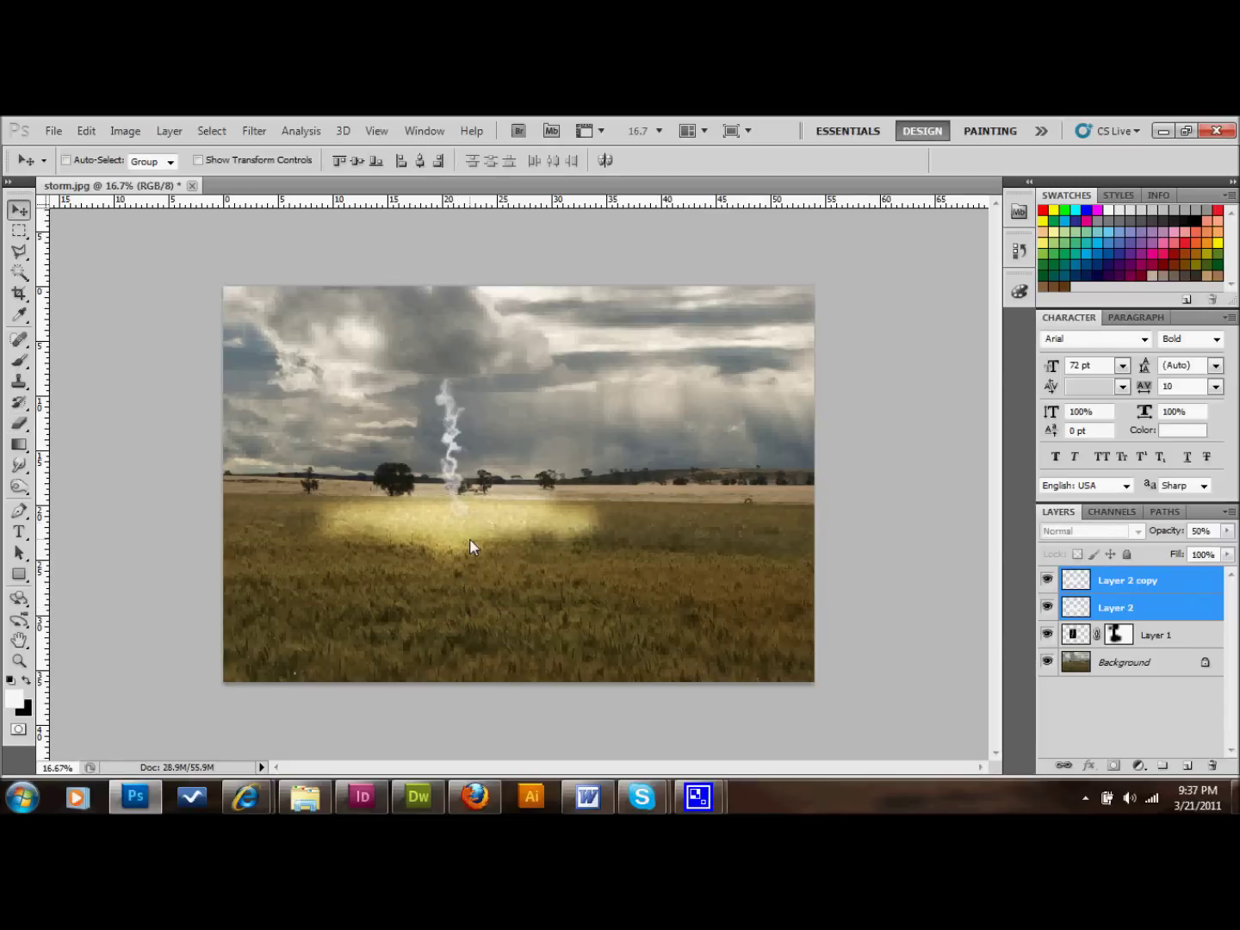
{"action": "key", "text": "ctrl+t"}
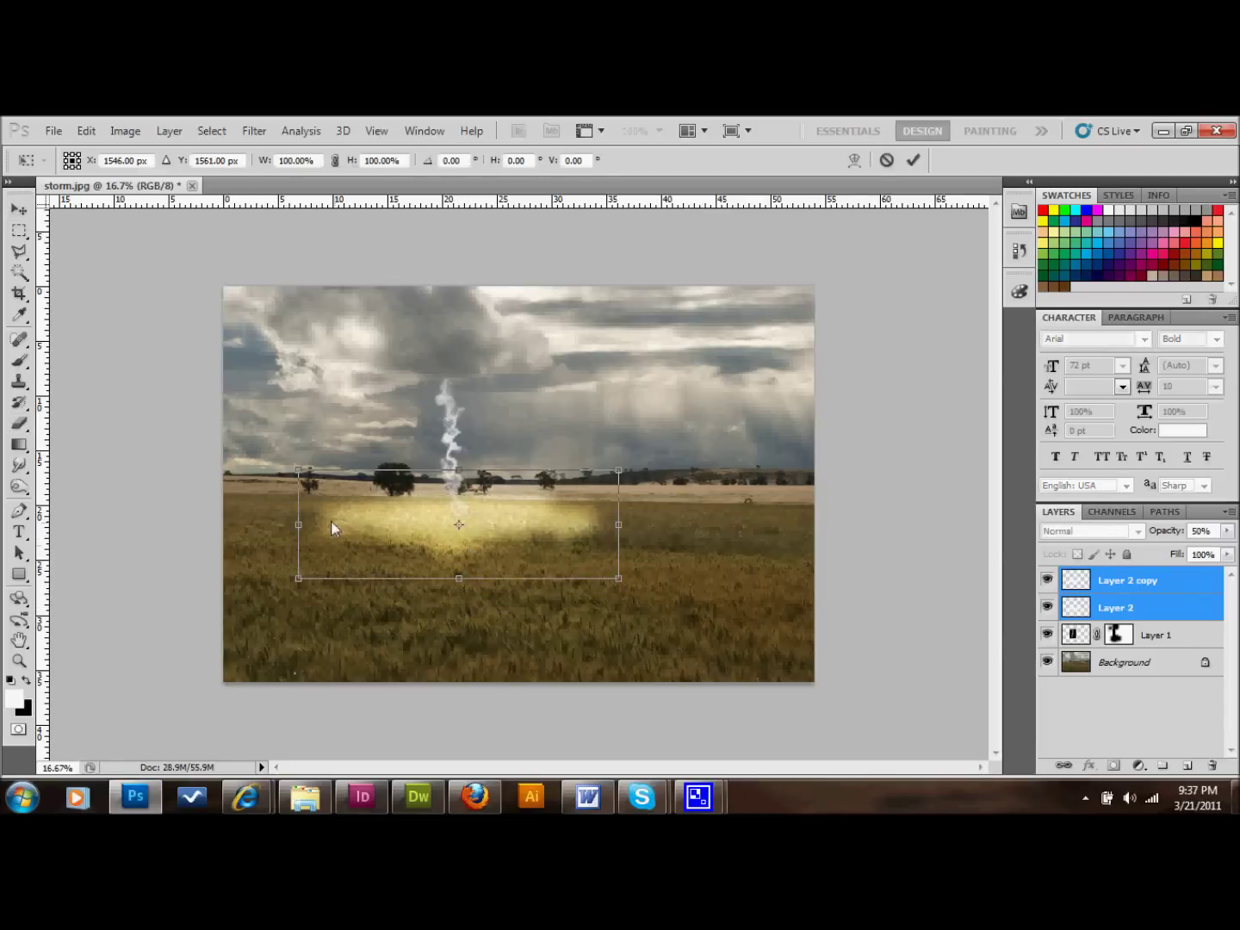
{"action": "left_click_drag", "start_coordinate": [298, 470], "coordinate": [430, 508]}
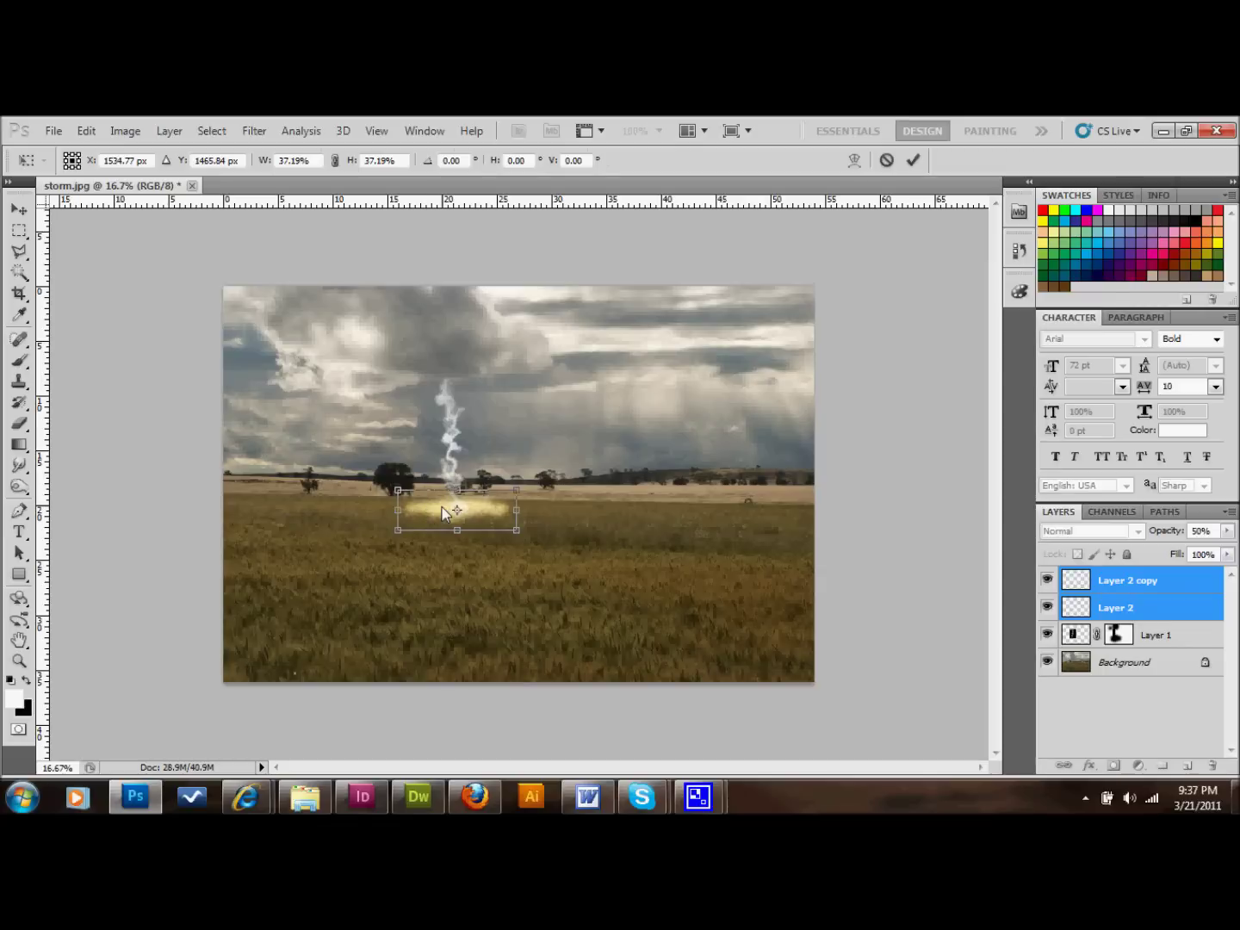
{"action": "key", "text": "Return"}
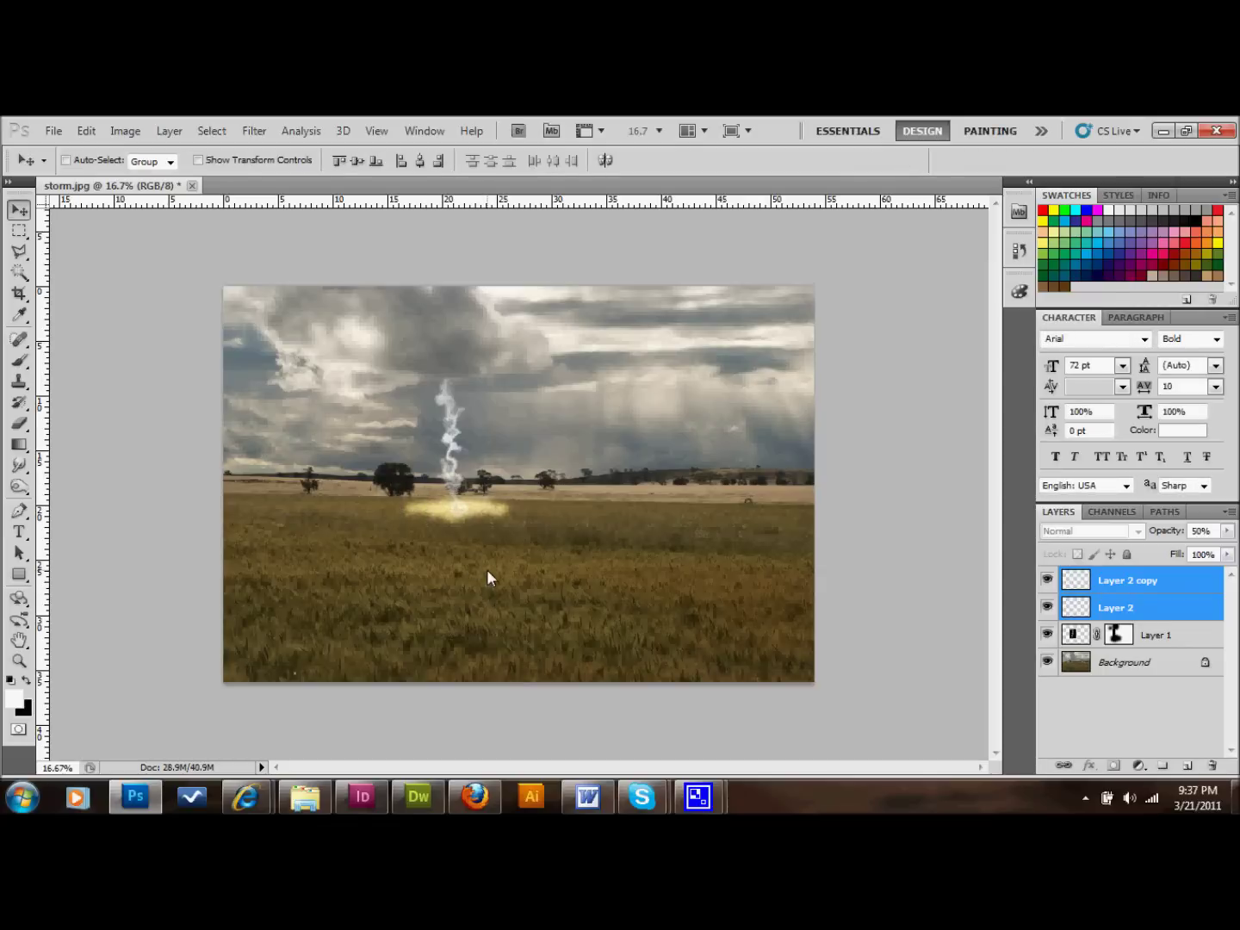
- Turn off the visibility of Layer 2 copy in the Layers panel
{"action": "left_click", "coordinate": [1154, 721]}
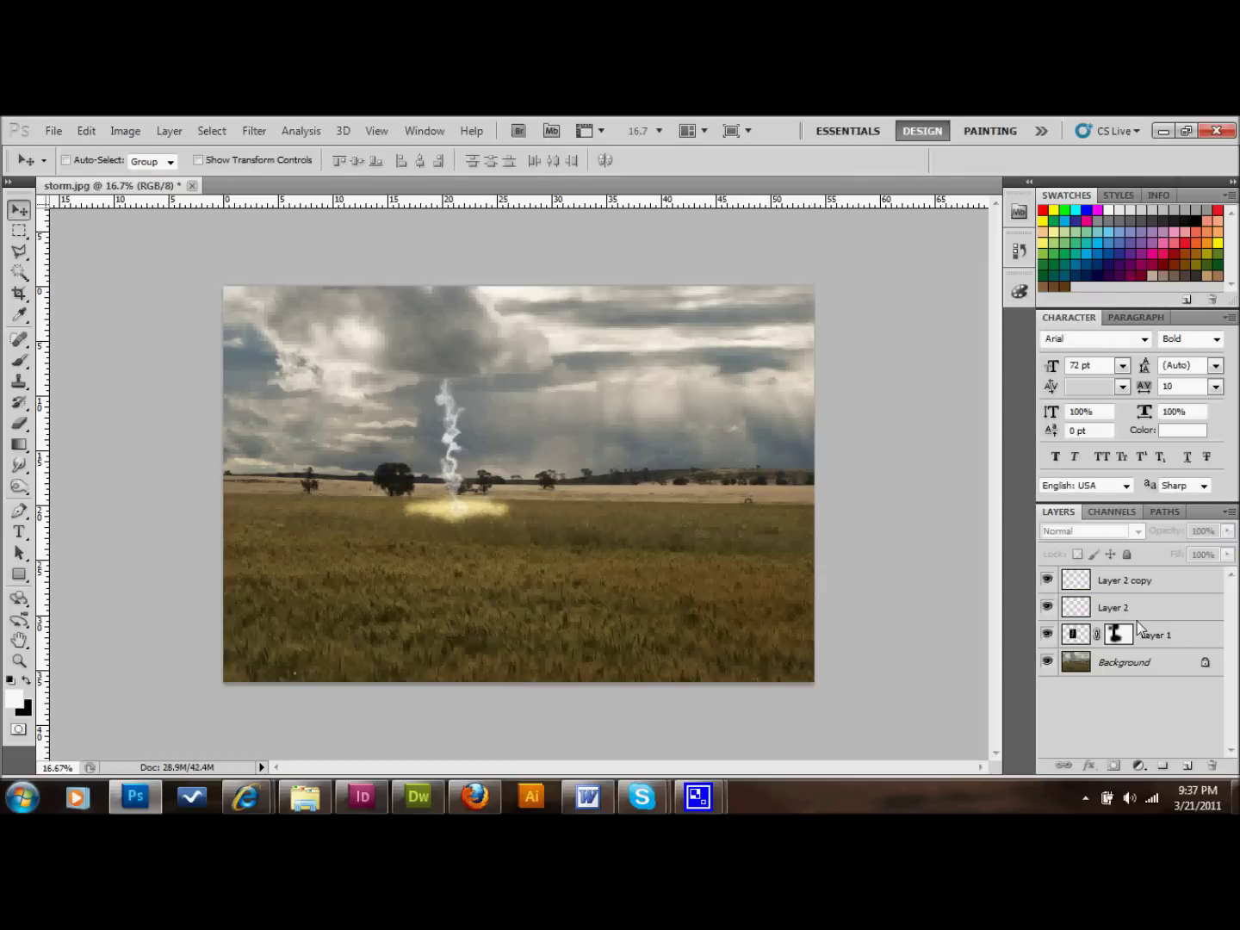
{"action": "left_click", "coordinate": [1151, 582]}
{"action": "left_click", "coordinate": [1047, 583]}
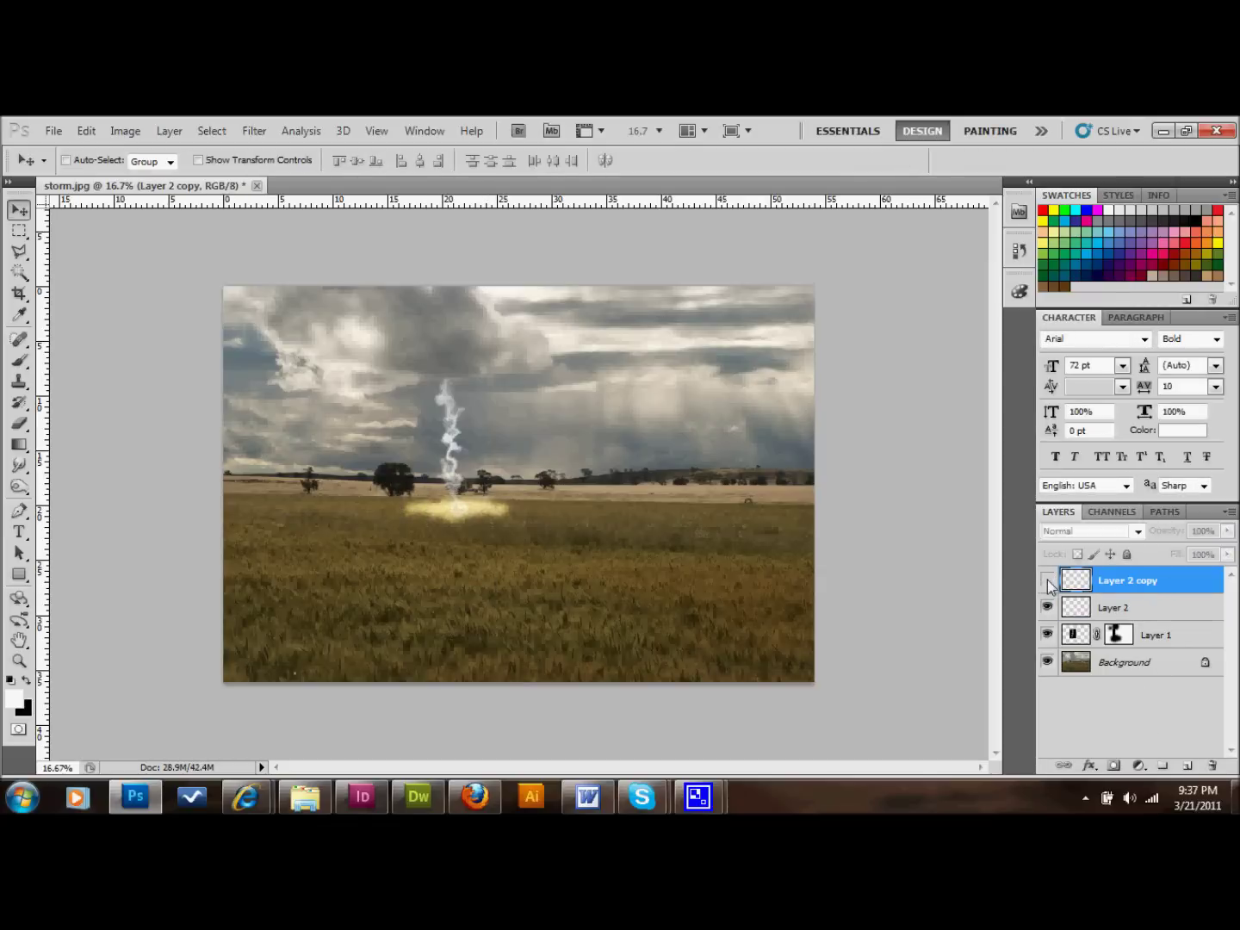